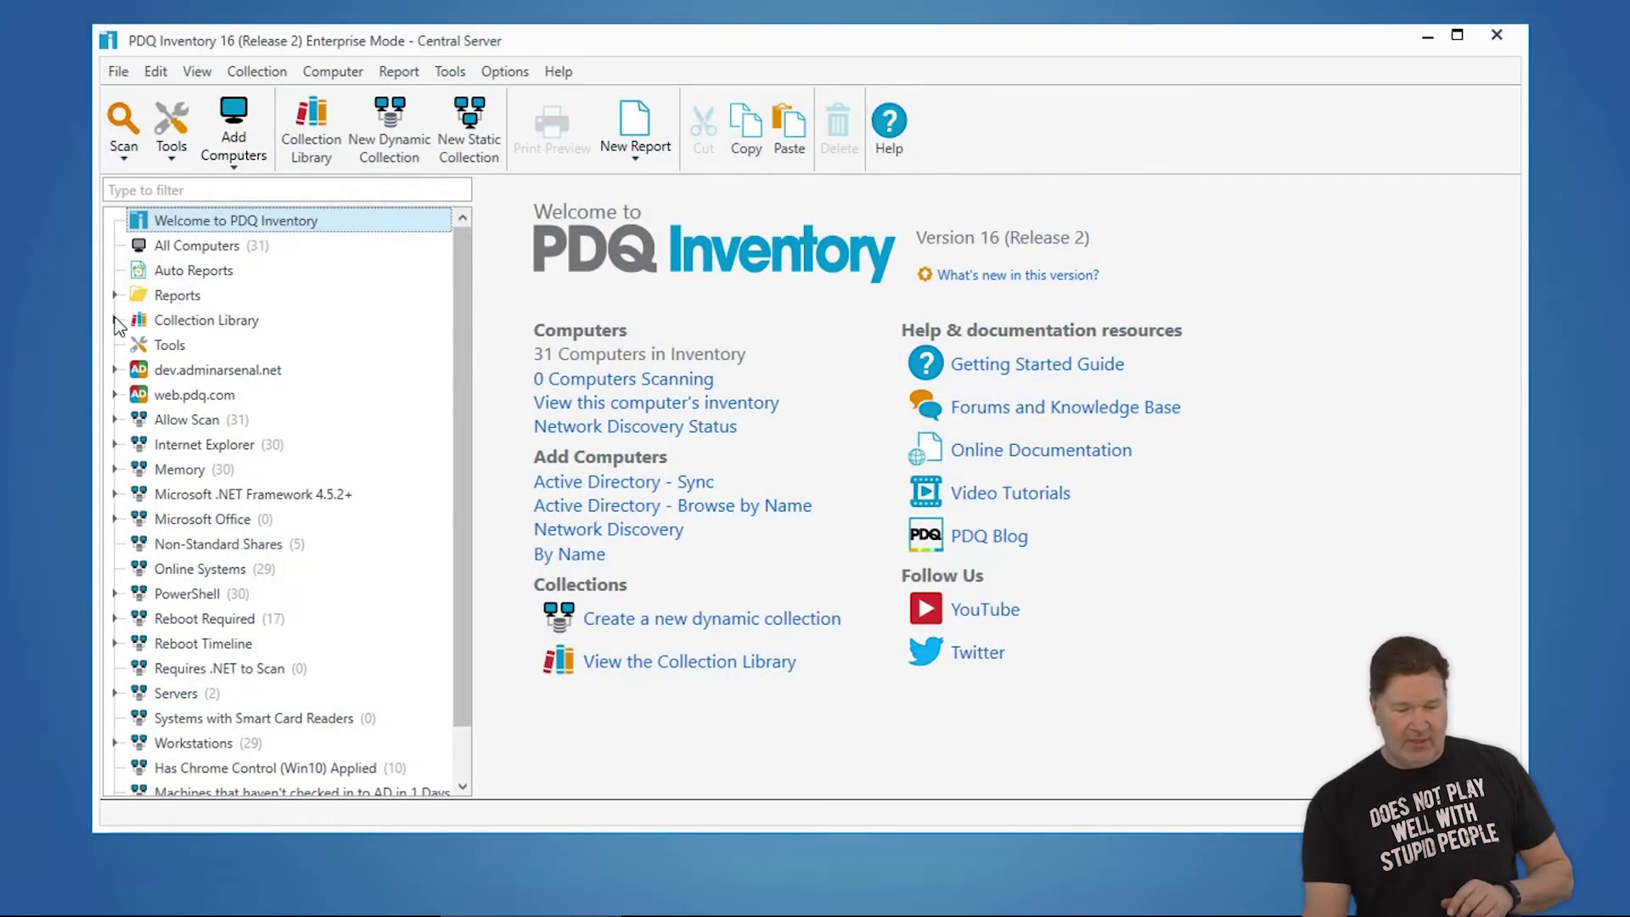
# Compare the Chrome Enterprise Old, Latest and all-versions collections, then open Chrome Enterprise (Old)'s definition.
pyautogui.click(114, 321)
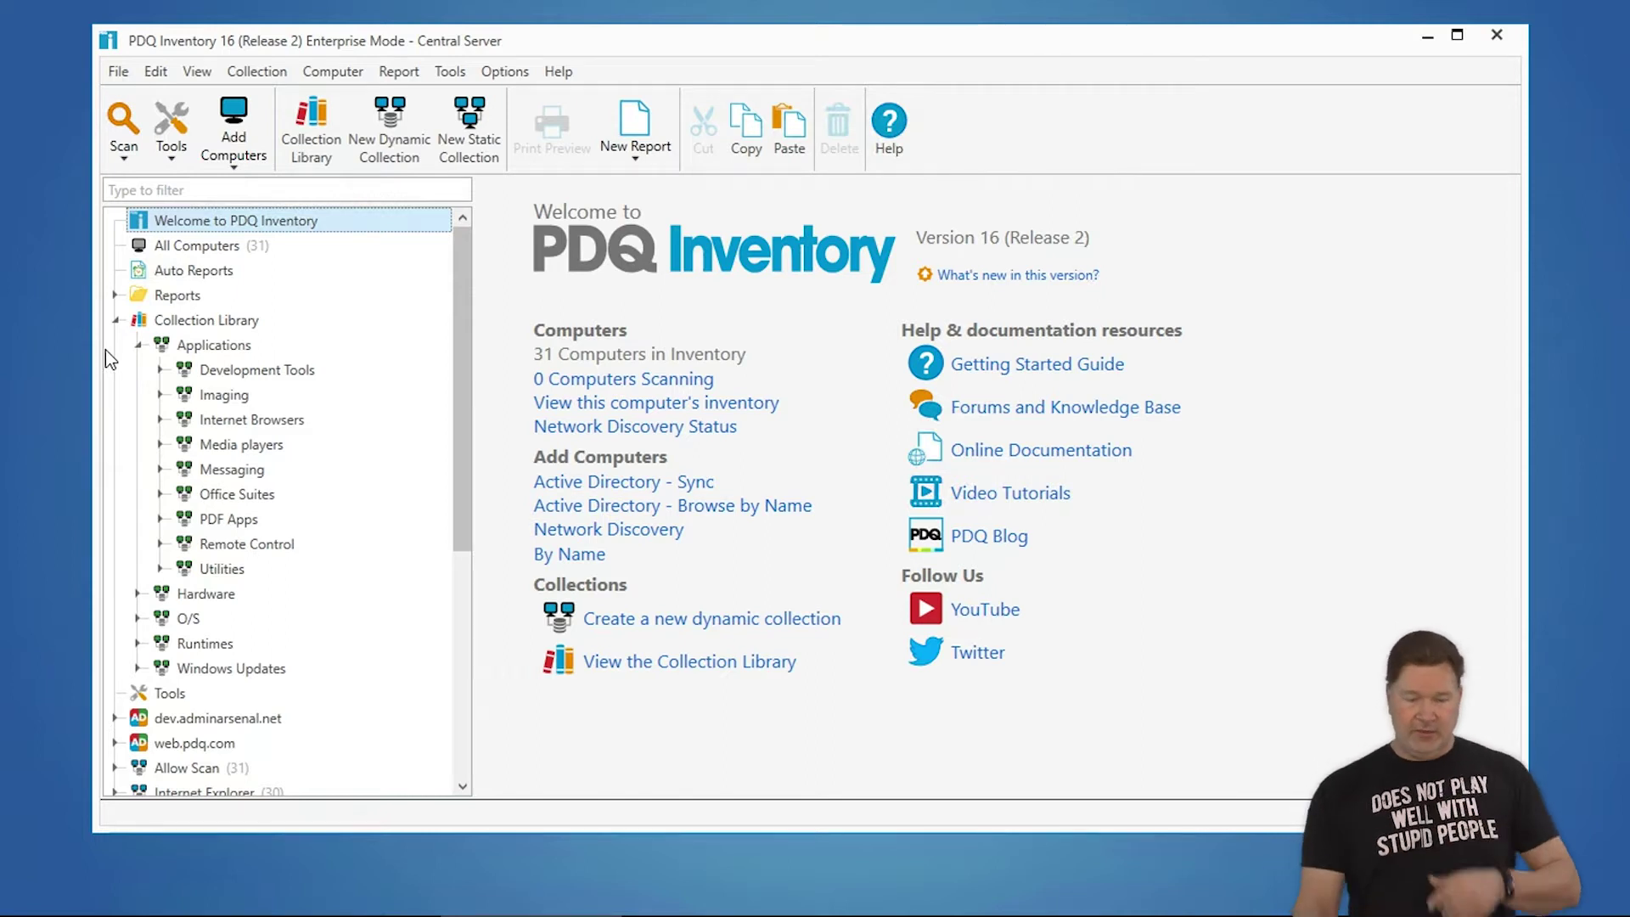
pyautogui.click(161, 420)
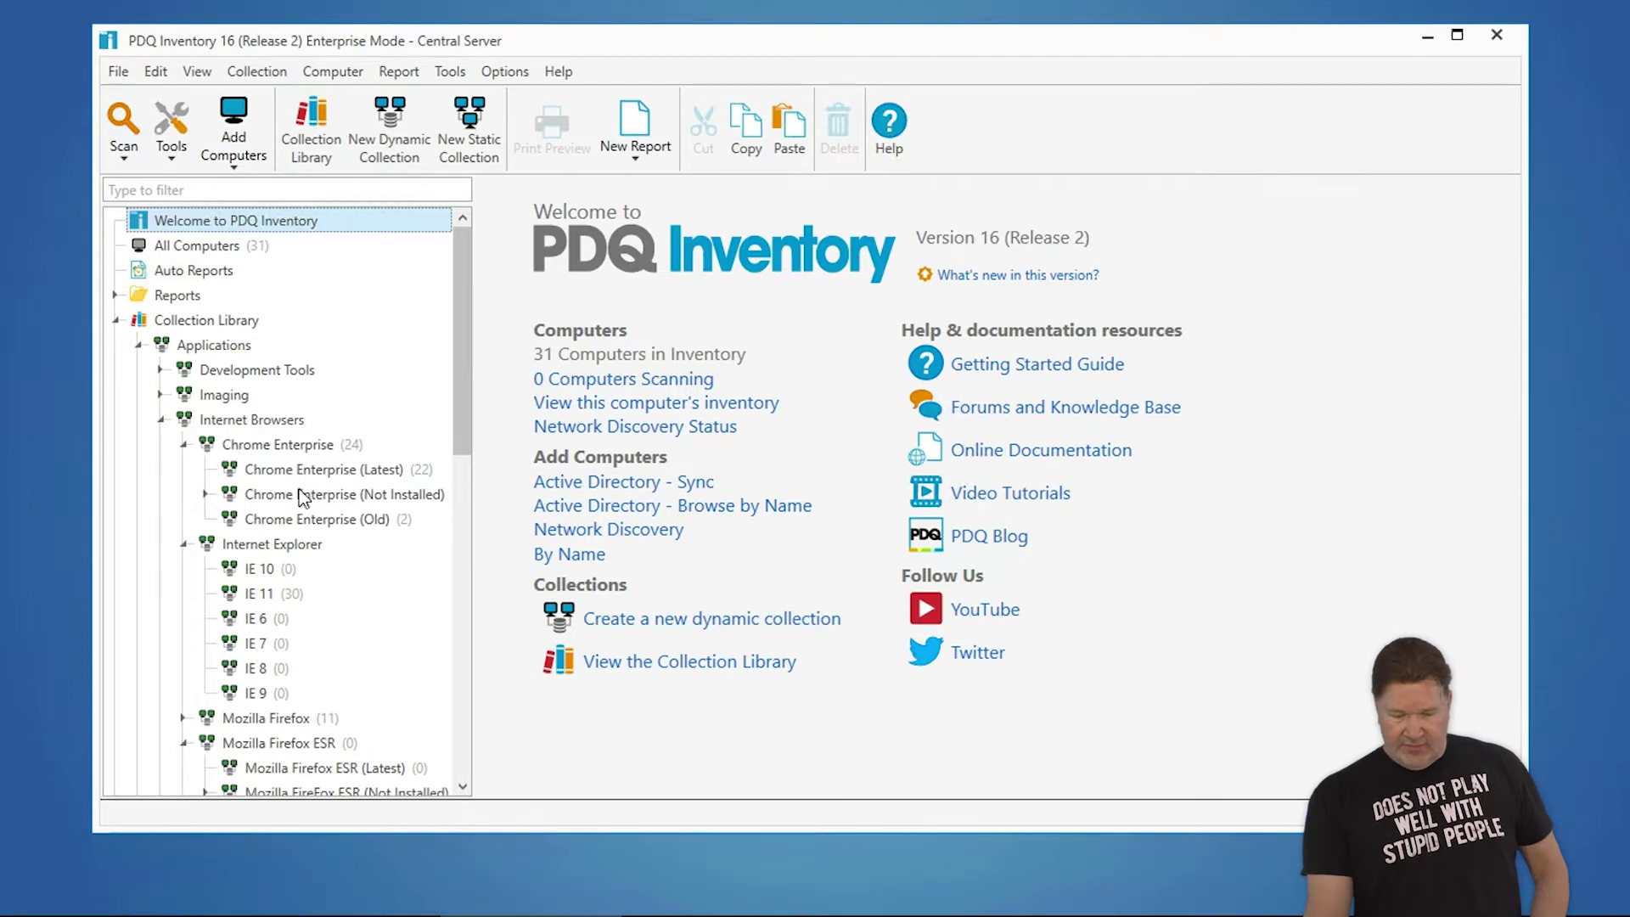
pyautogui.click(305, 519)
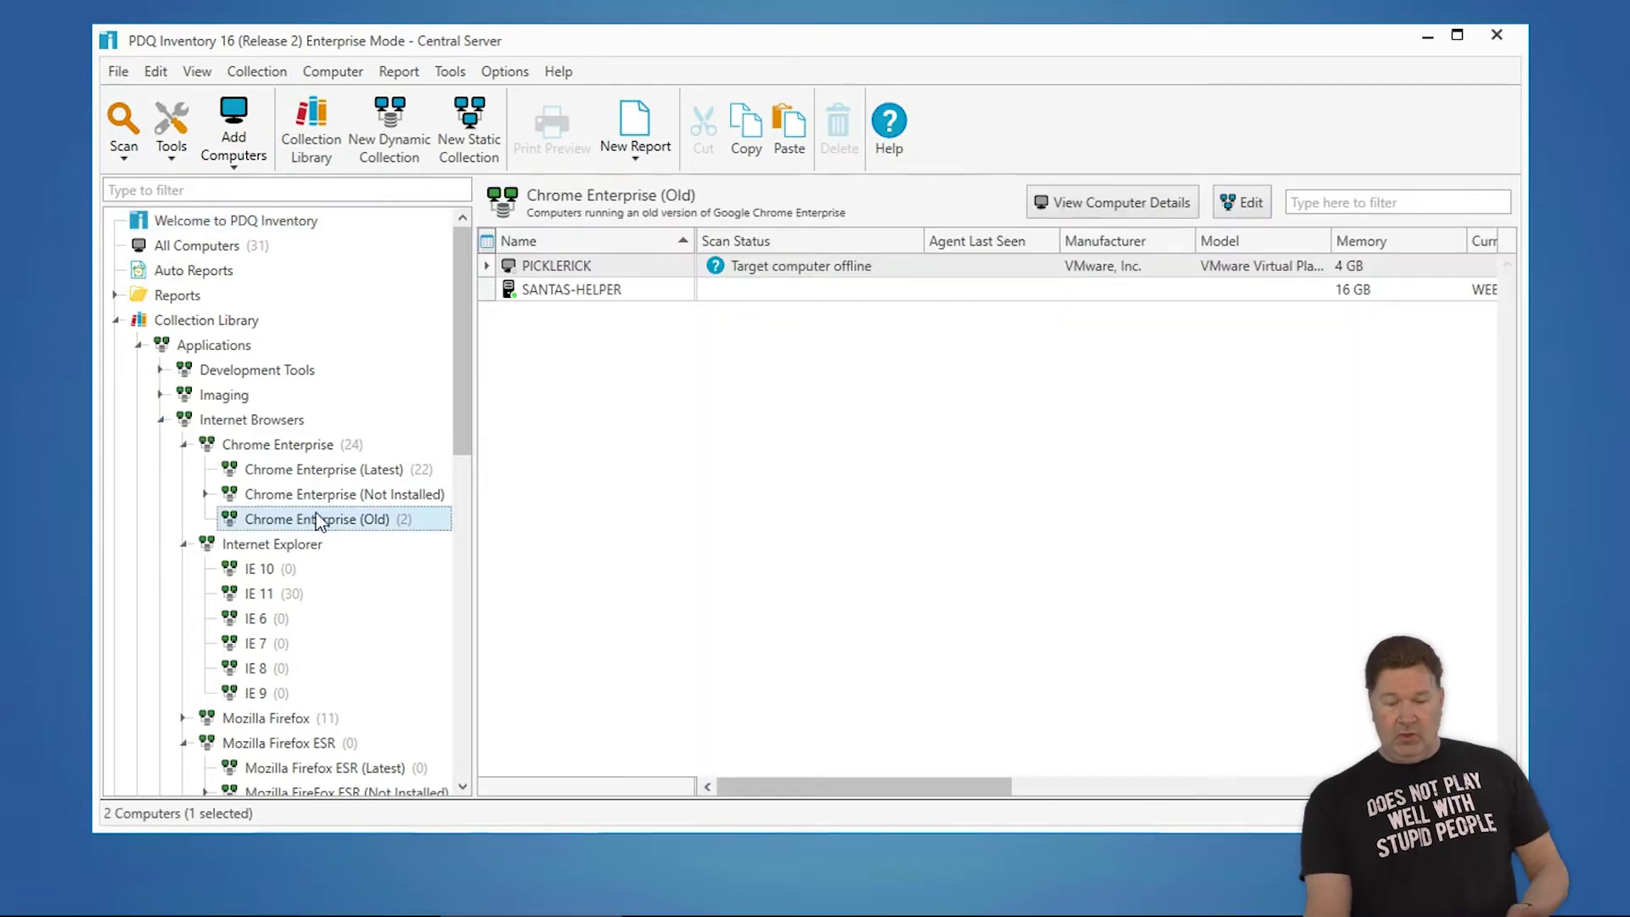
pyautogui.click(346, 472)
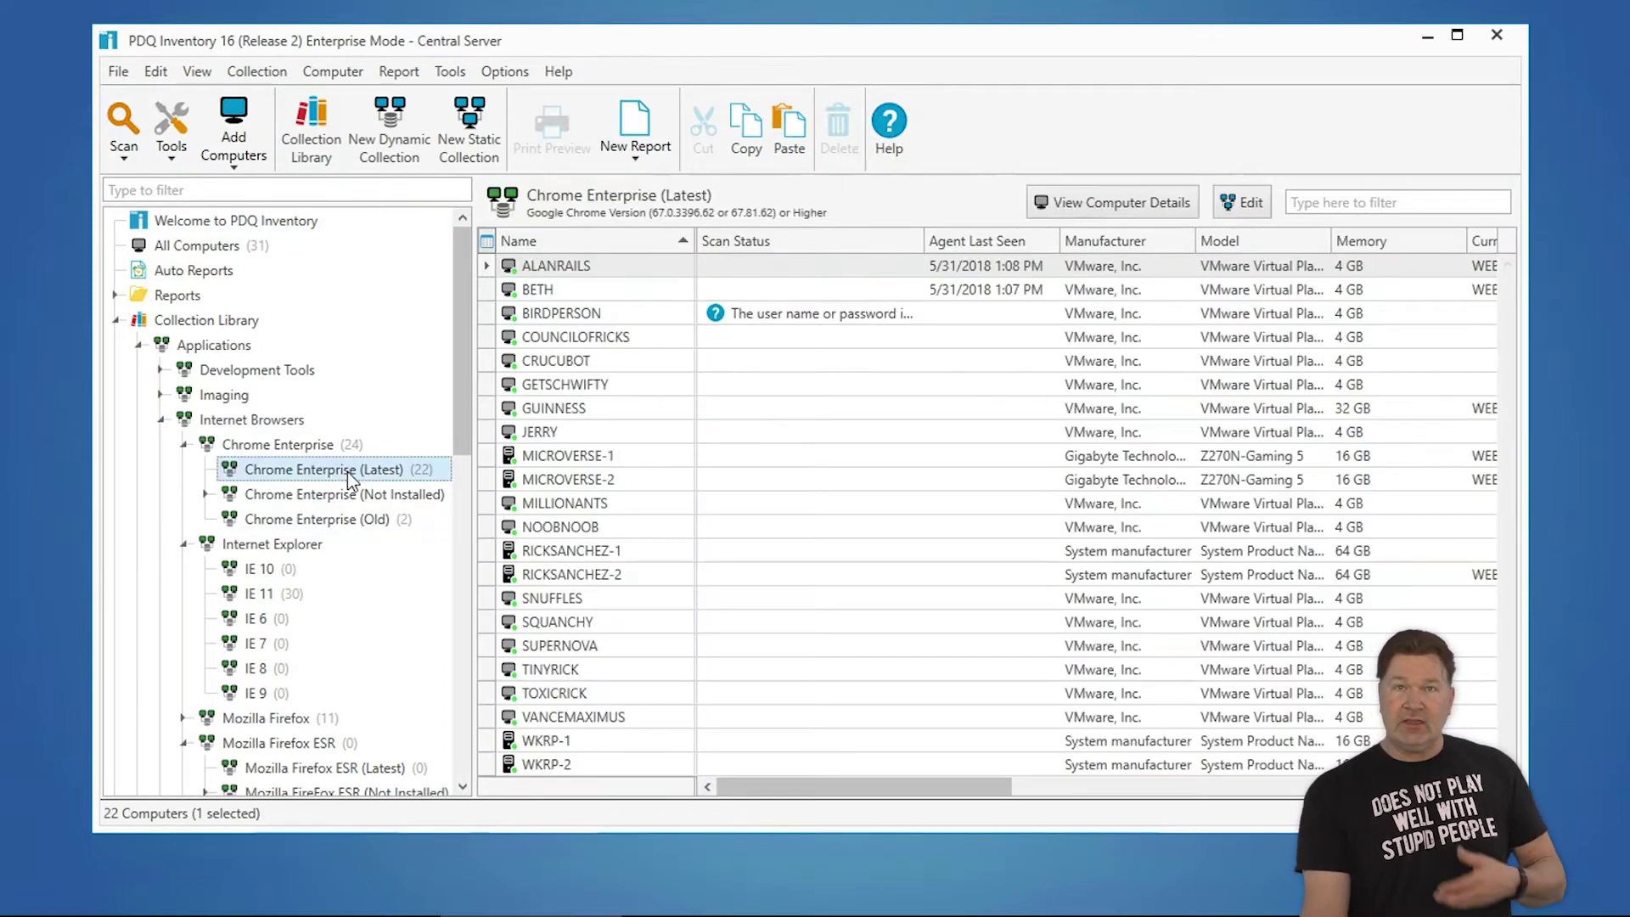
pyautogui.click(310, 446)
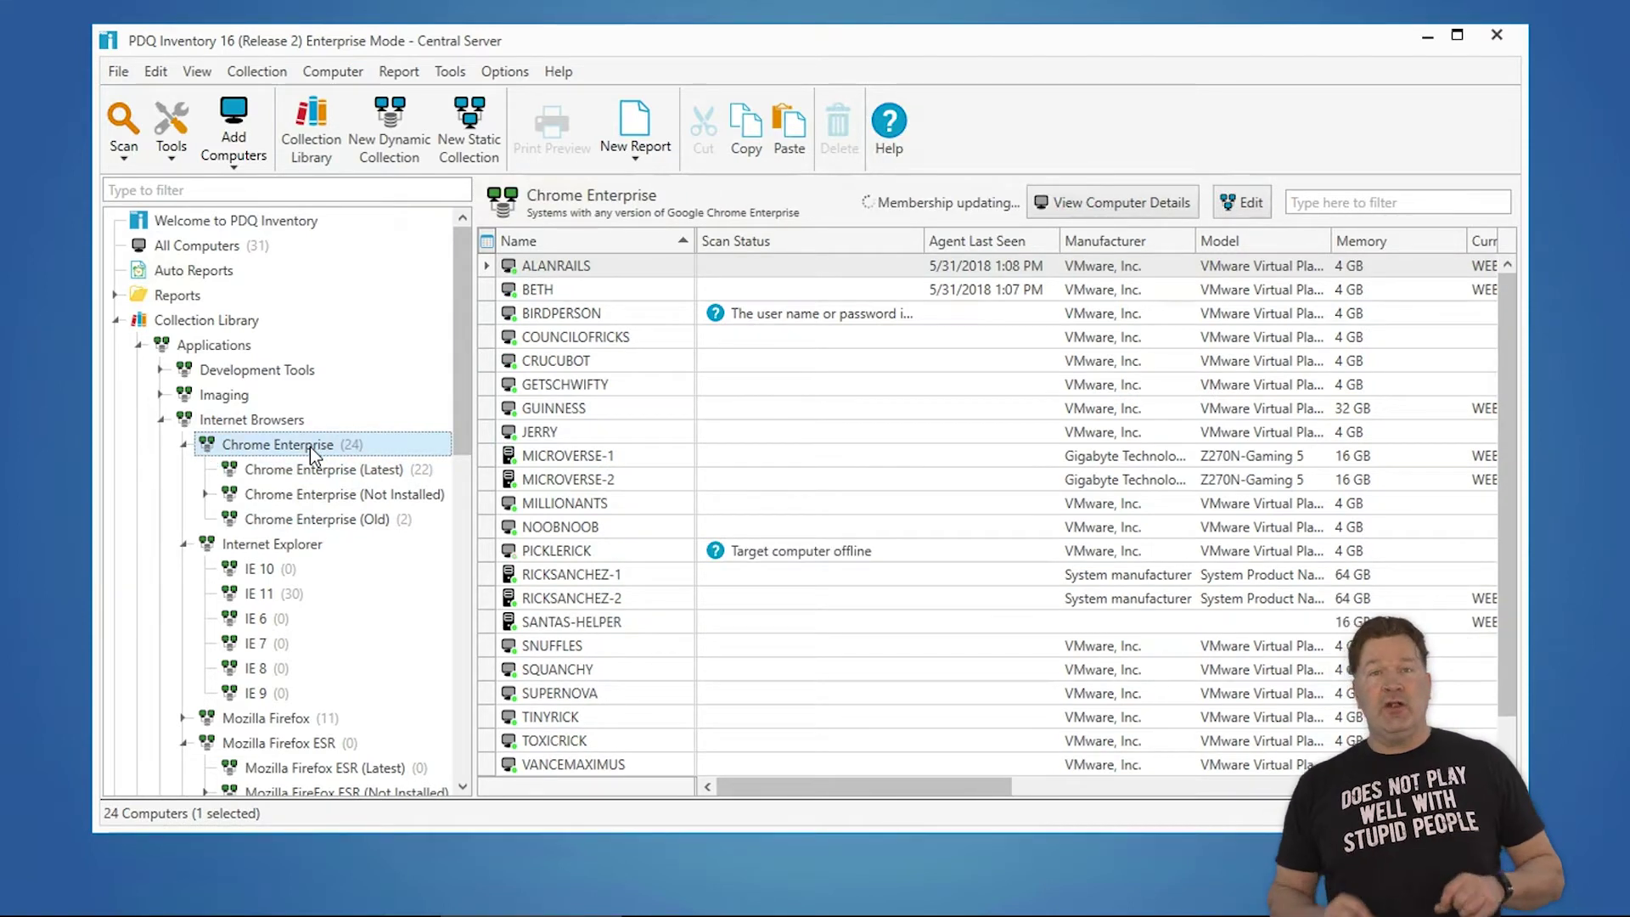
pyautogui.click(338, 518)
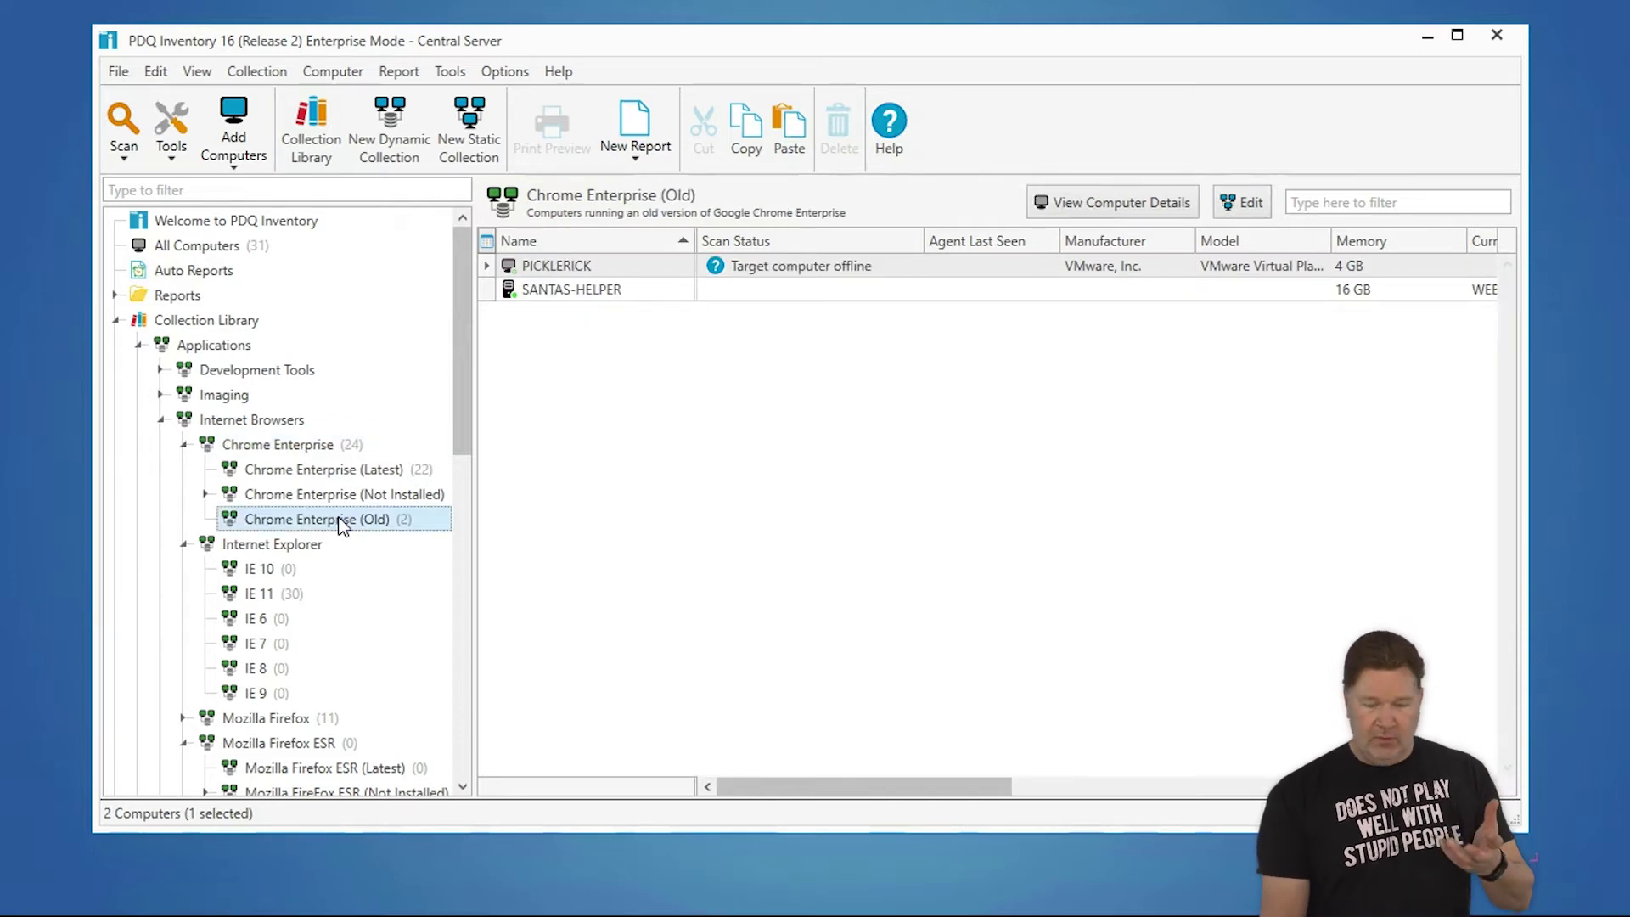
pyautogui.doubleClick(338, 519)
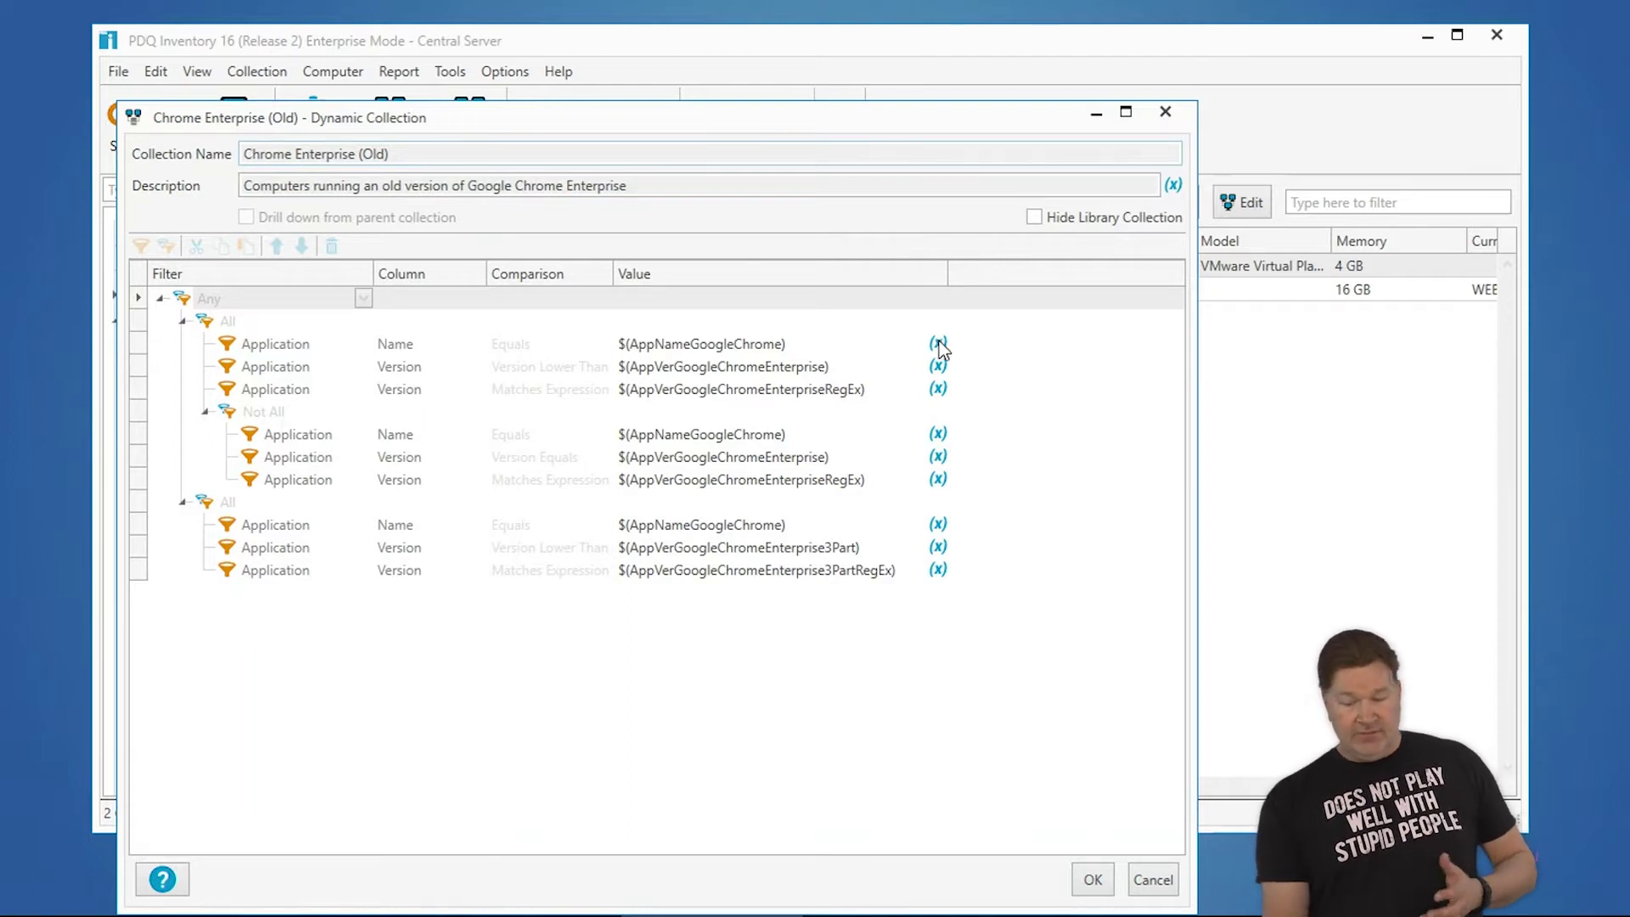
# Close the Chrome Enterprise (Old) definition unchanged, collapse Internet Browsers and Collection Library, and show Tools.
pyautogui.moveTo(940, 348)
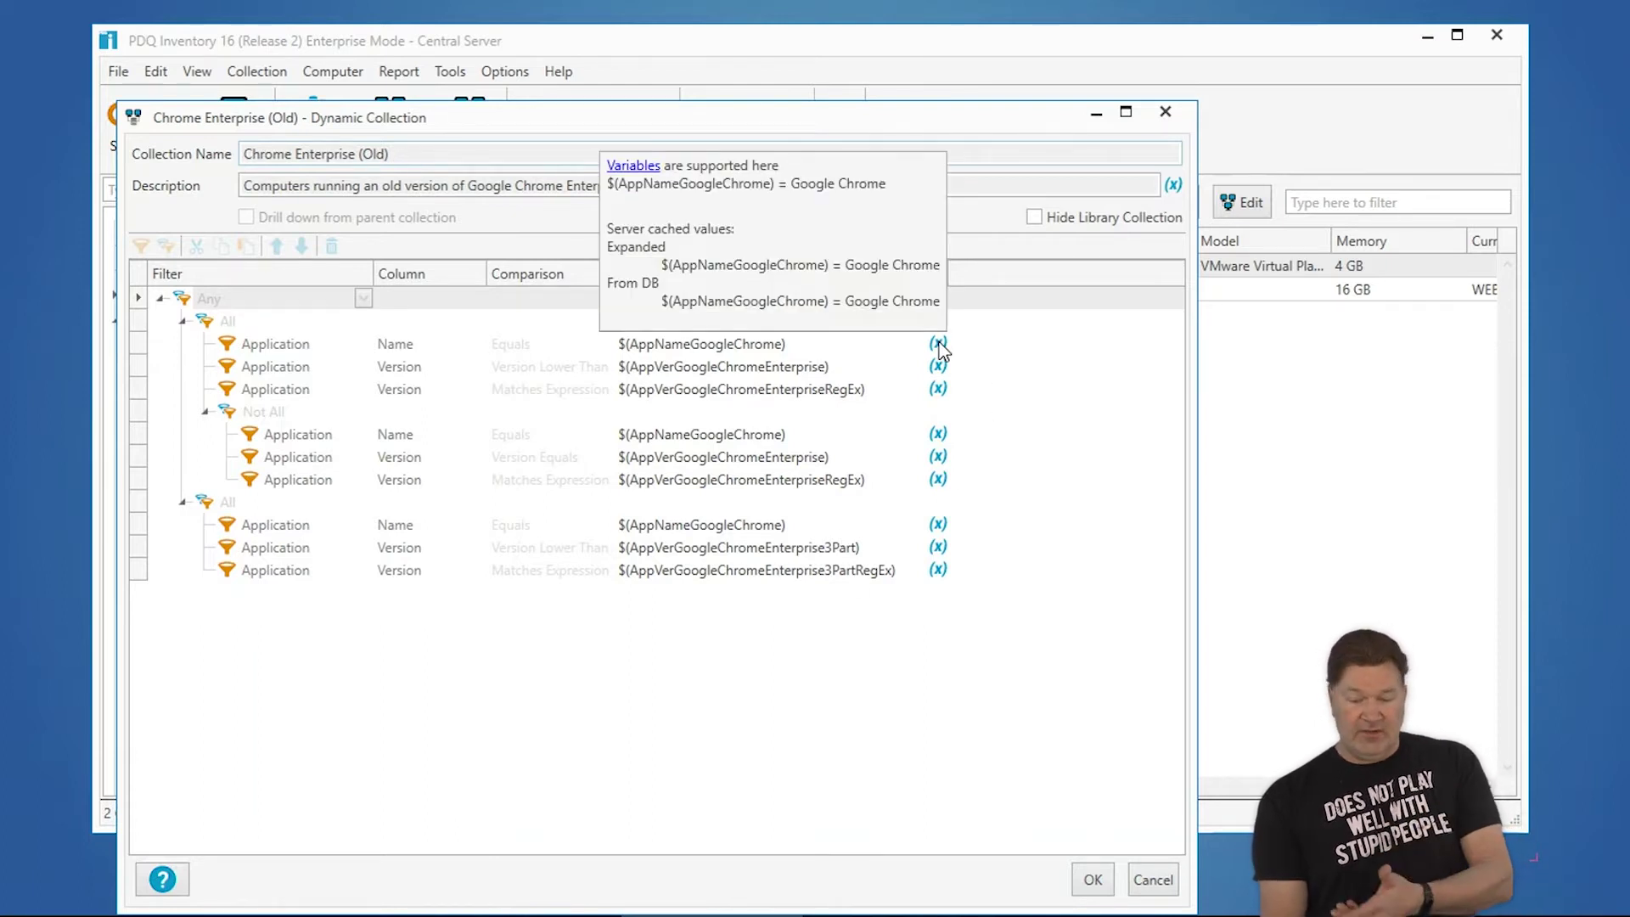
pyautogui.click(1166, 113)
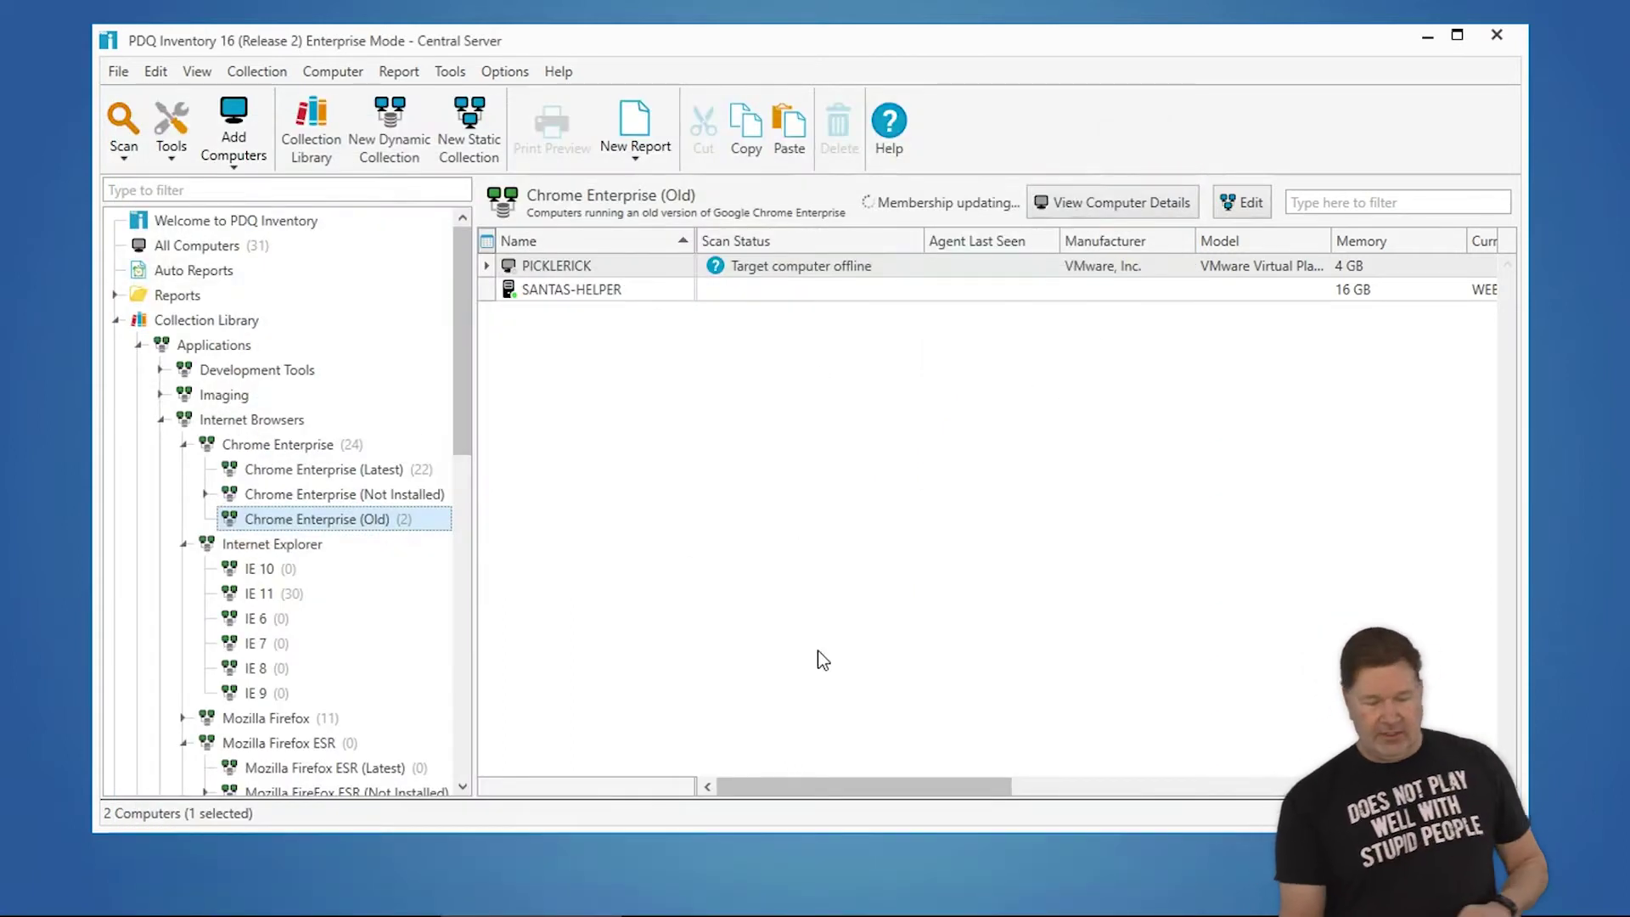
pyautogui.click(162, 419)
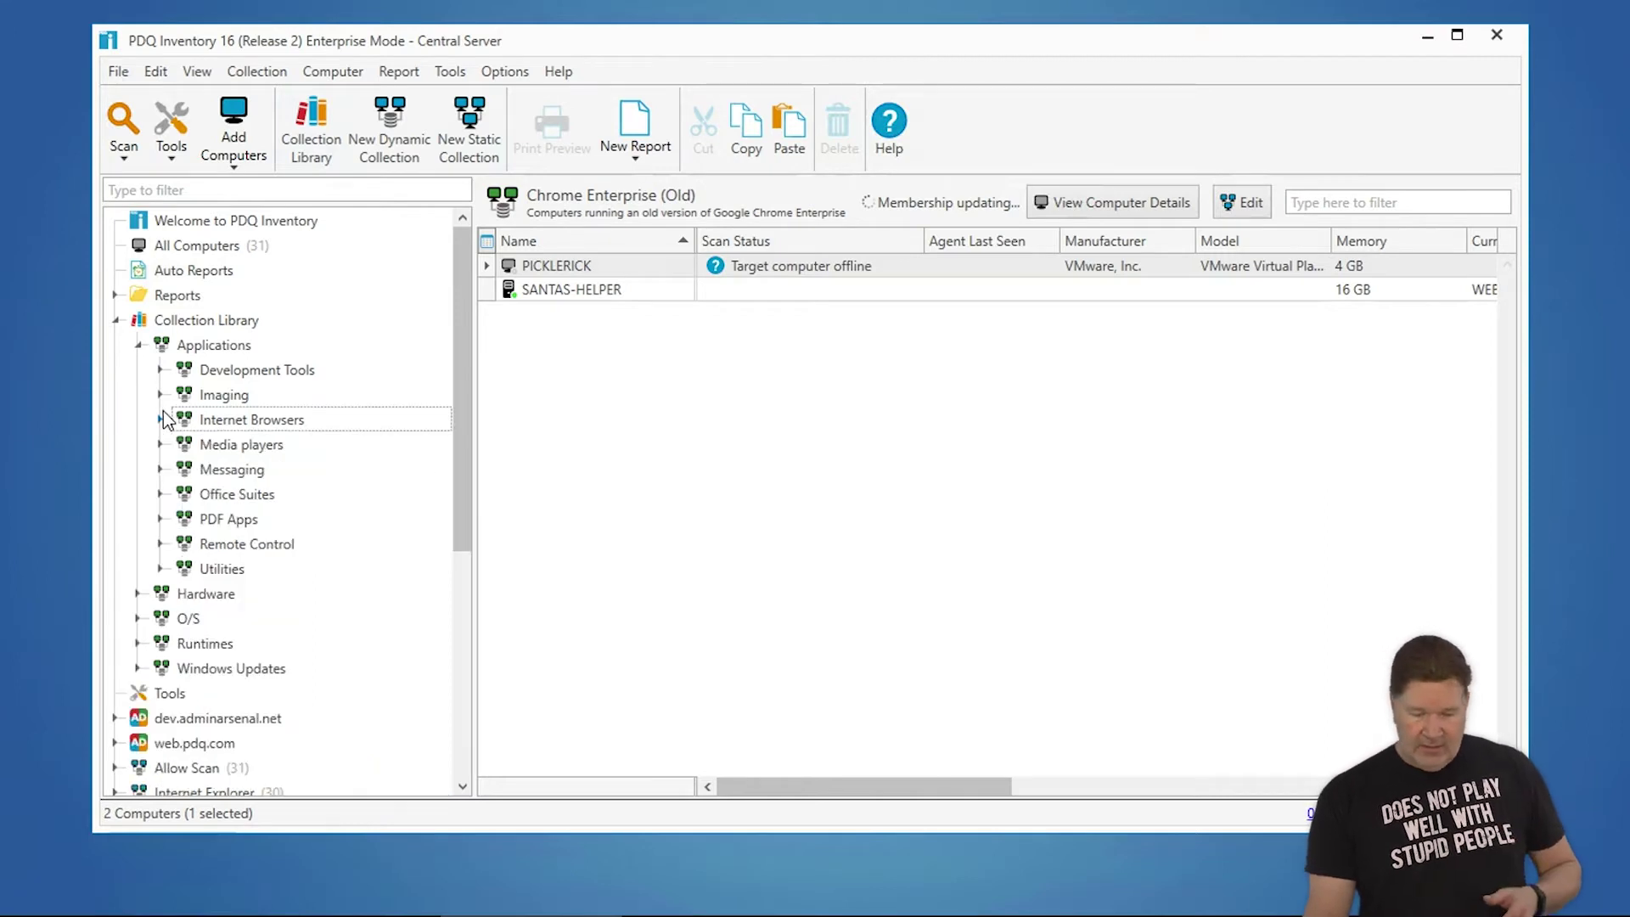
pyautogui.click(115, 320)
pyautogui.click(141, 348)
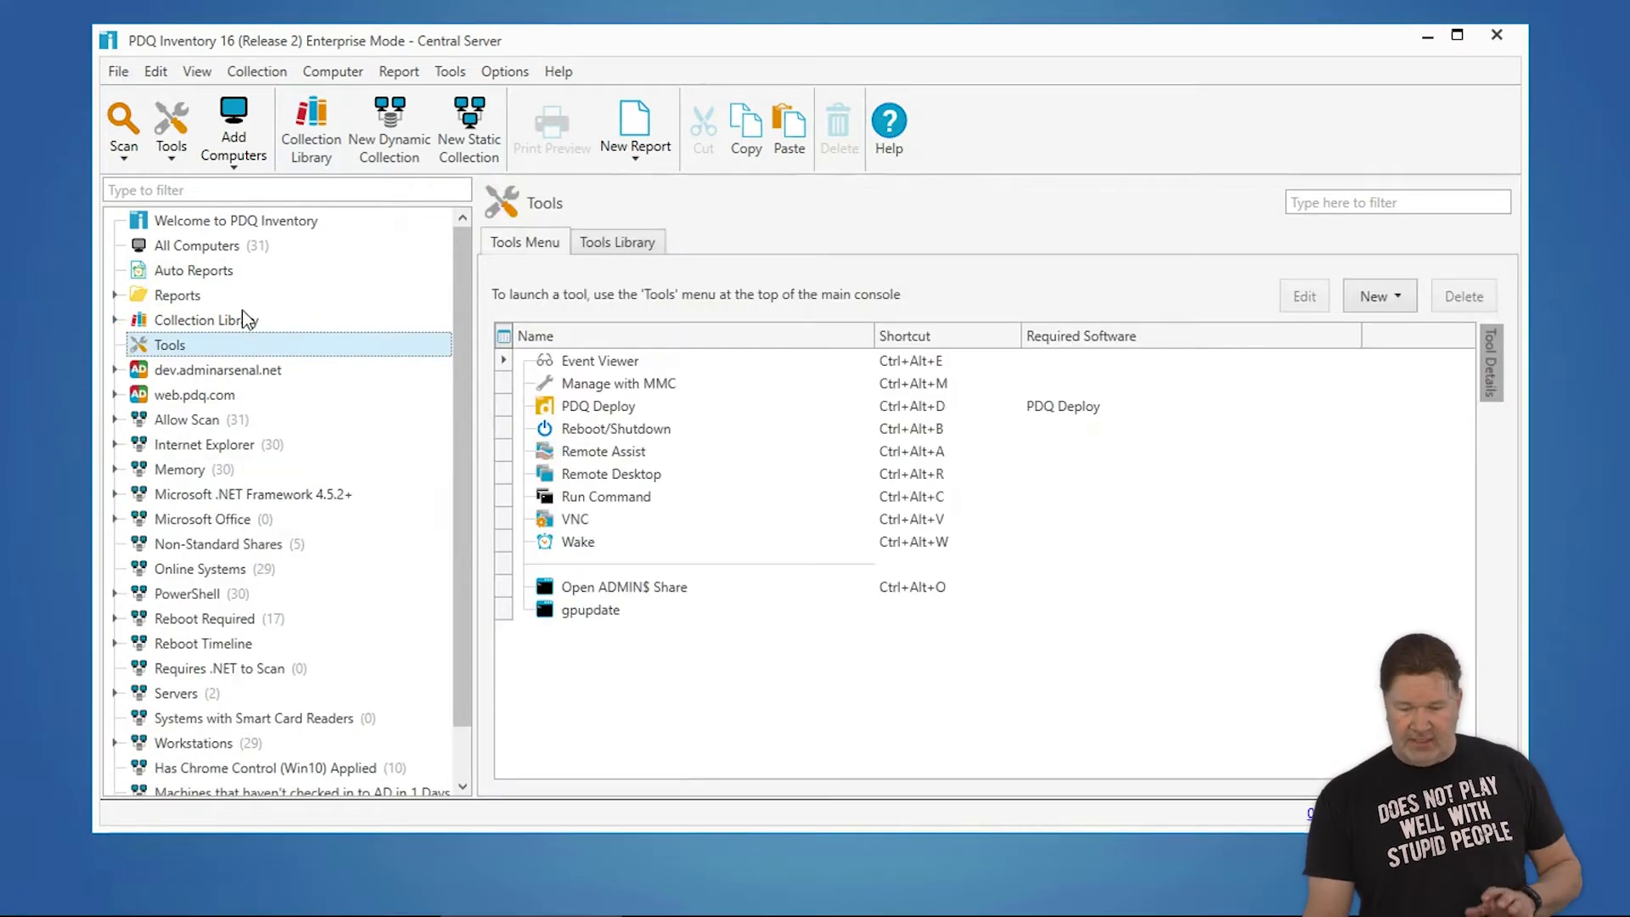
# Create the 'Test Computer' static collection with members AlanRails, Beth and CouncilOfRicks.
pyautogui.click(469, 157)
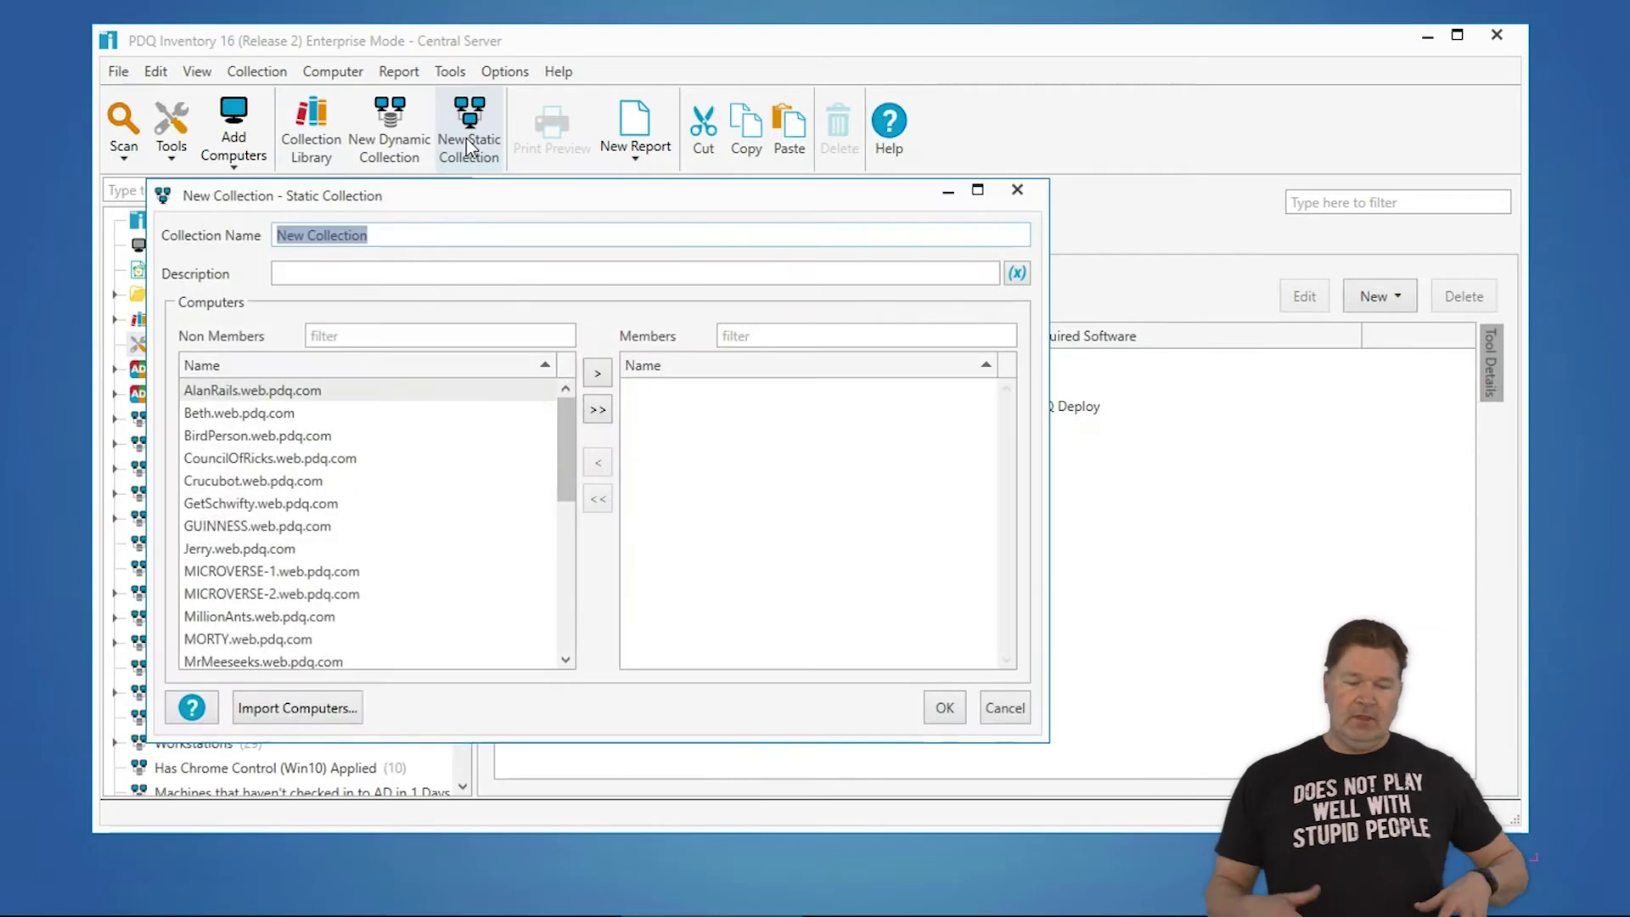
pyautogui.write('Test')
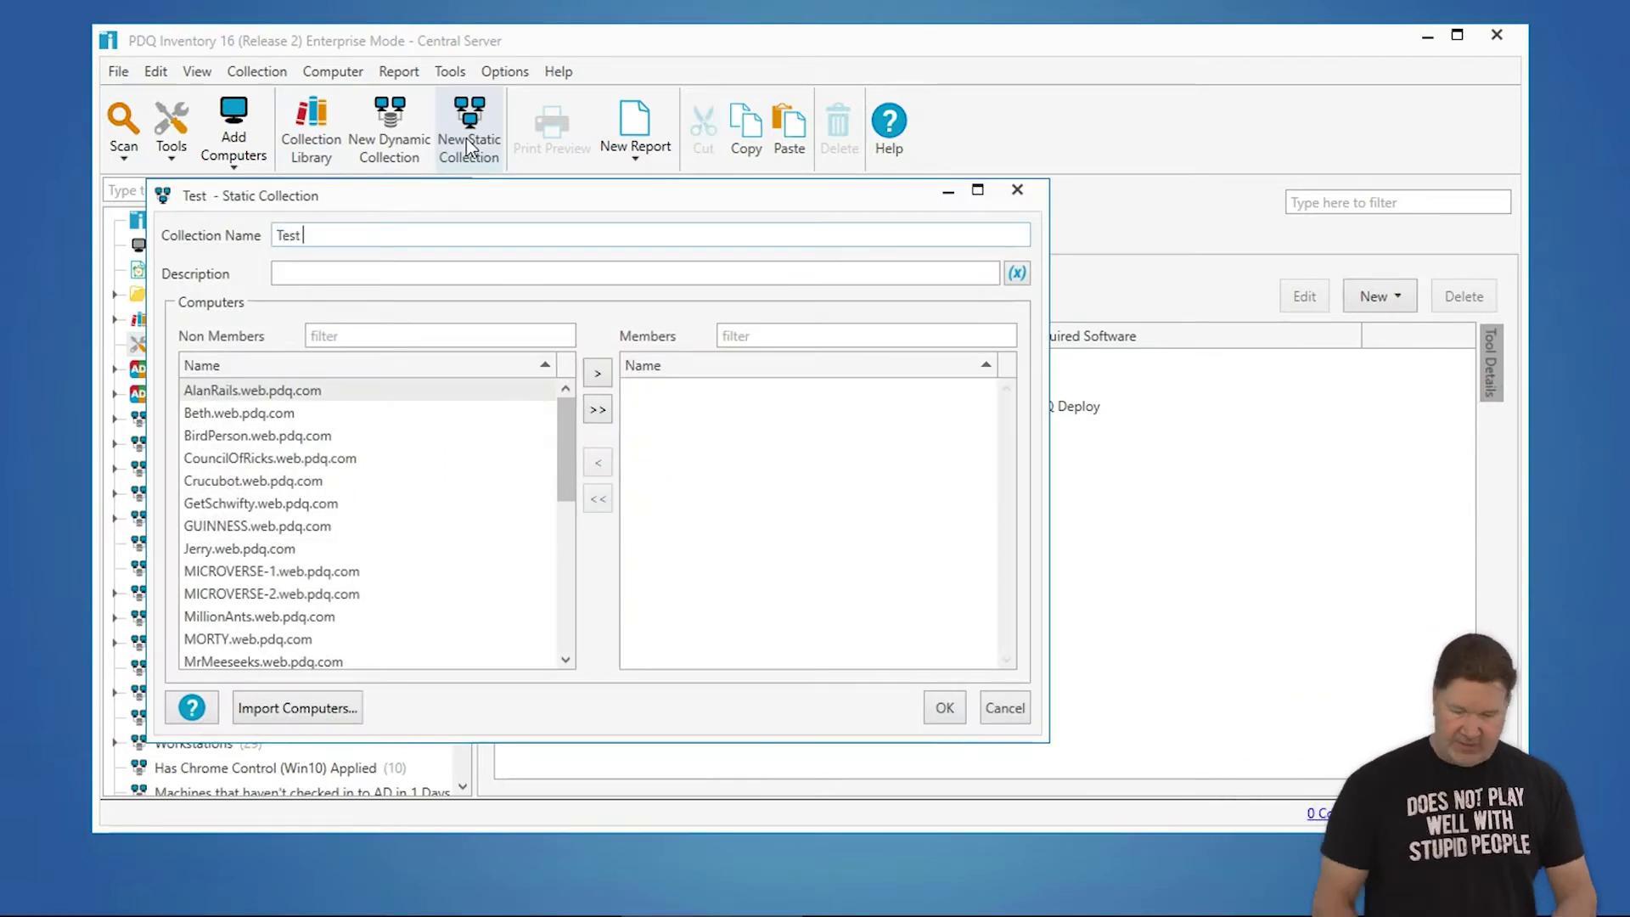
pyautogui.write(' Computer')
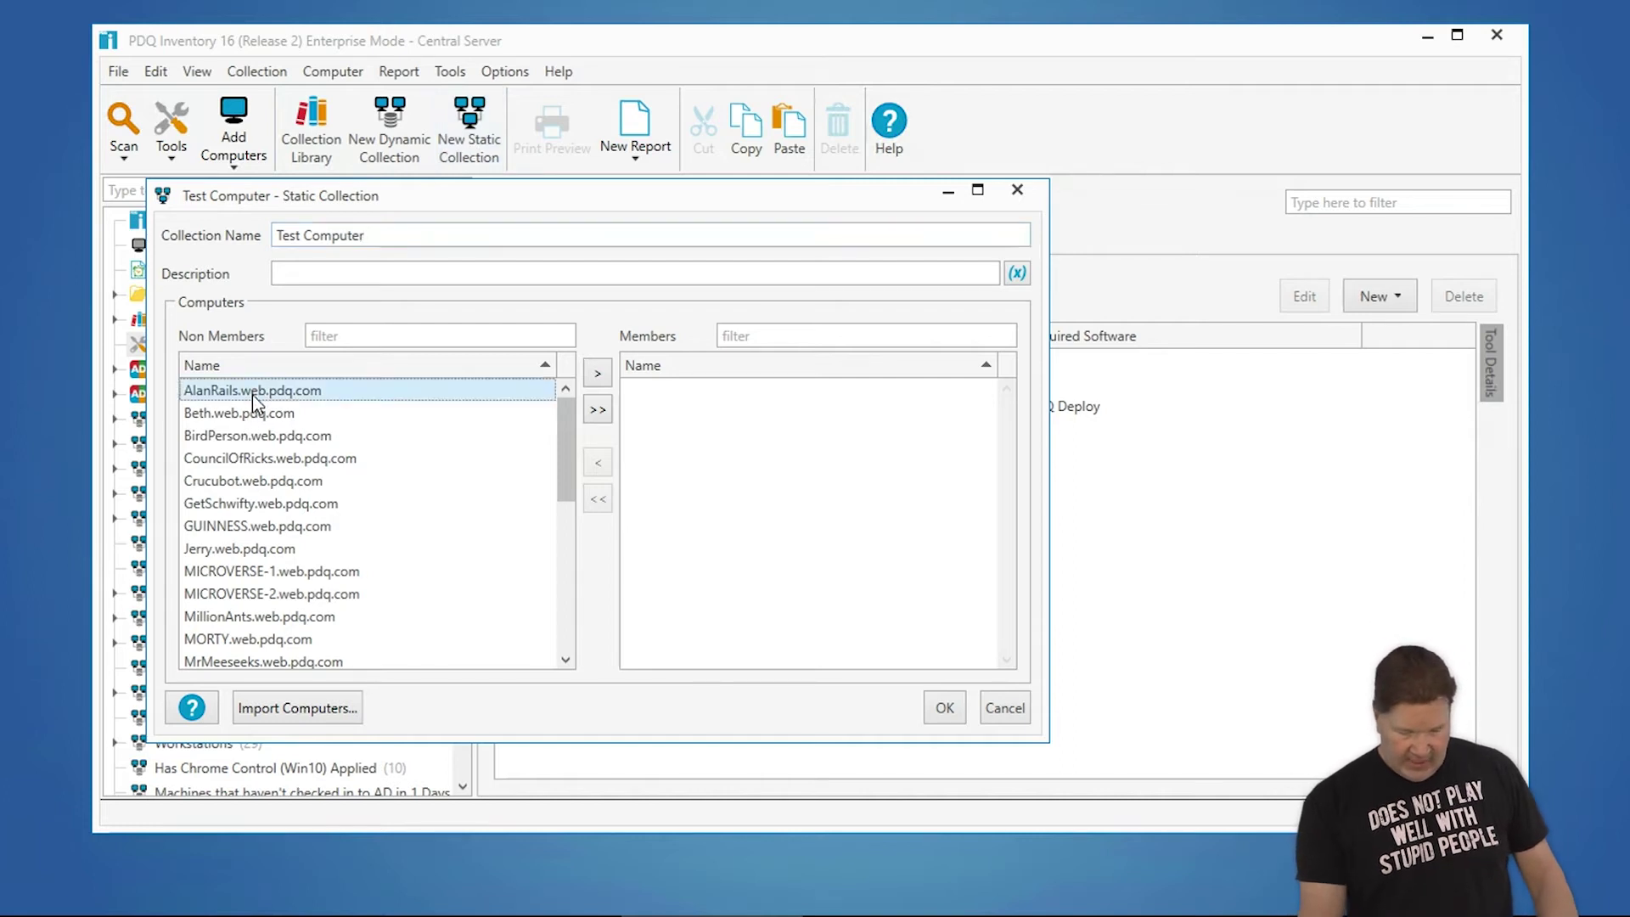
pyautogui.moveTo(252, 395); pyautogui.dragTo(253, 414)
pyautogui.keyDown('ctrl'); pyautogui.click(265, 458); pyautogui.keyUp('ctrl')
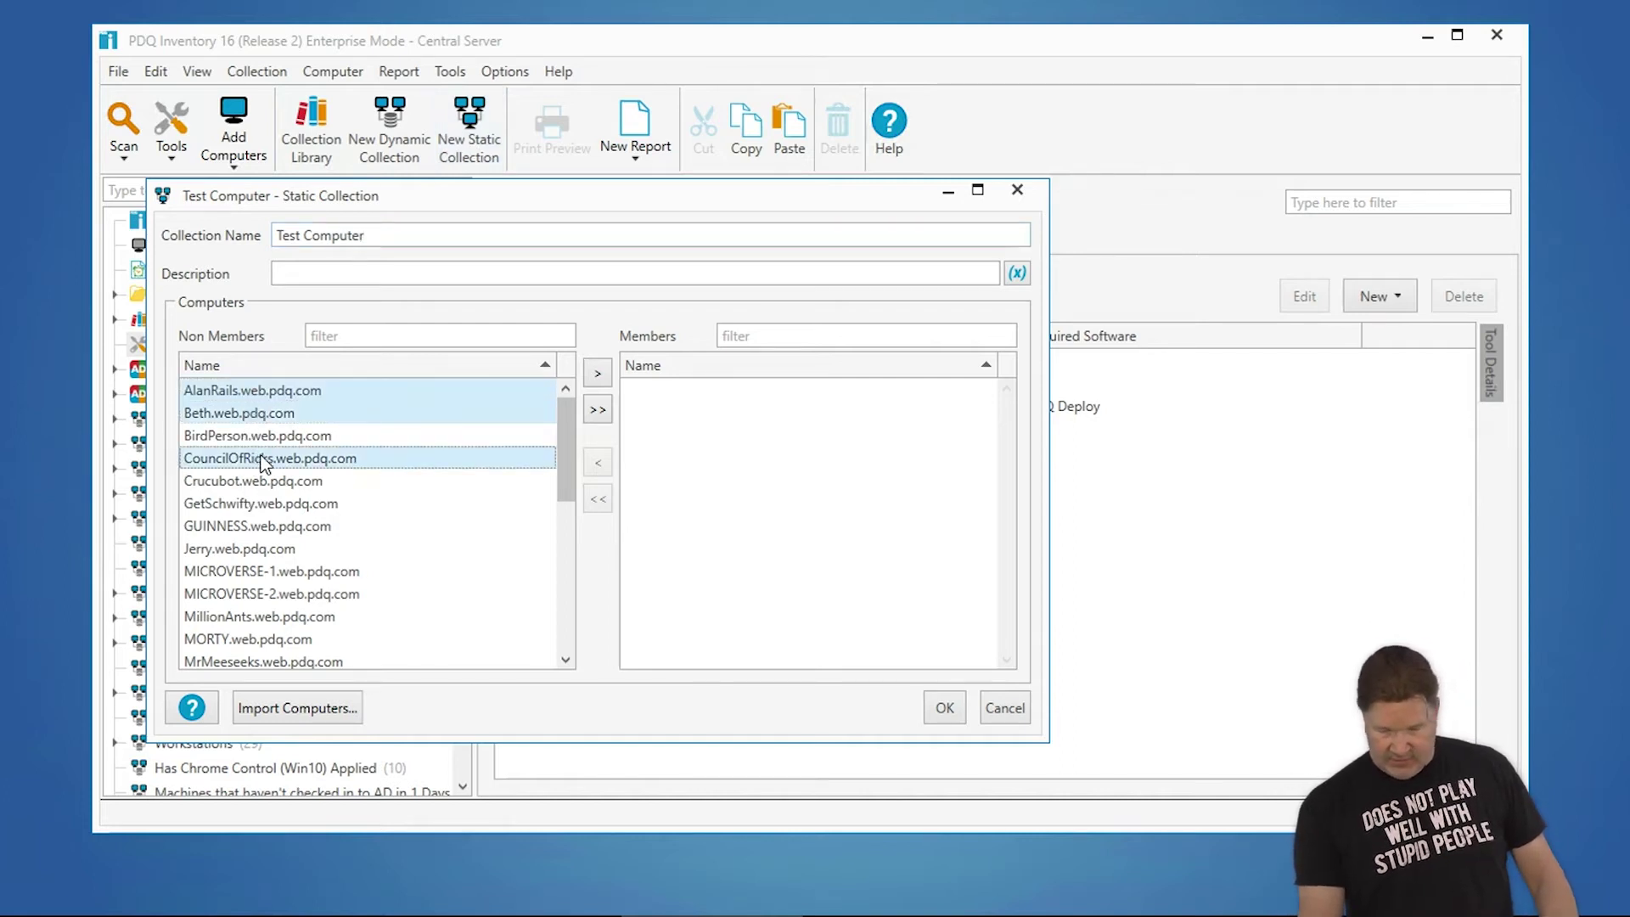
pyautogui.click(598, 373)
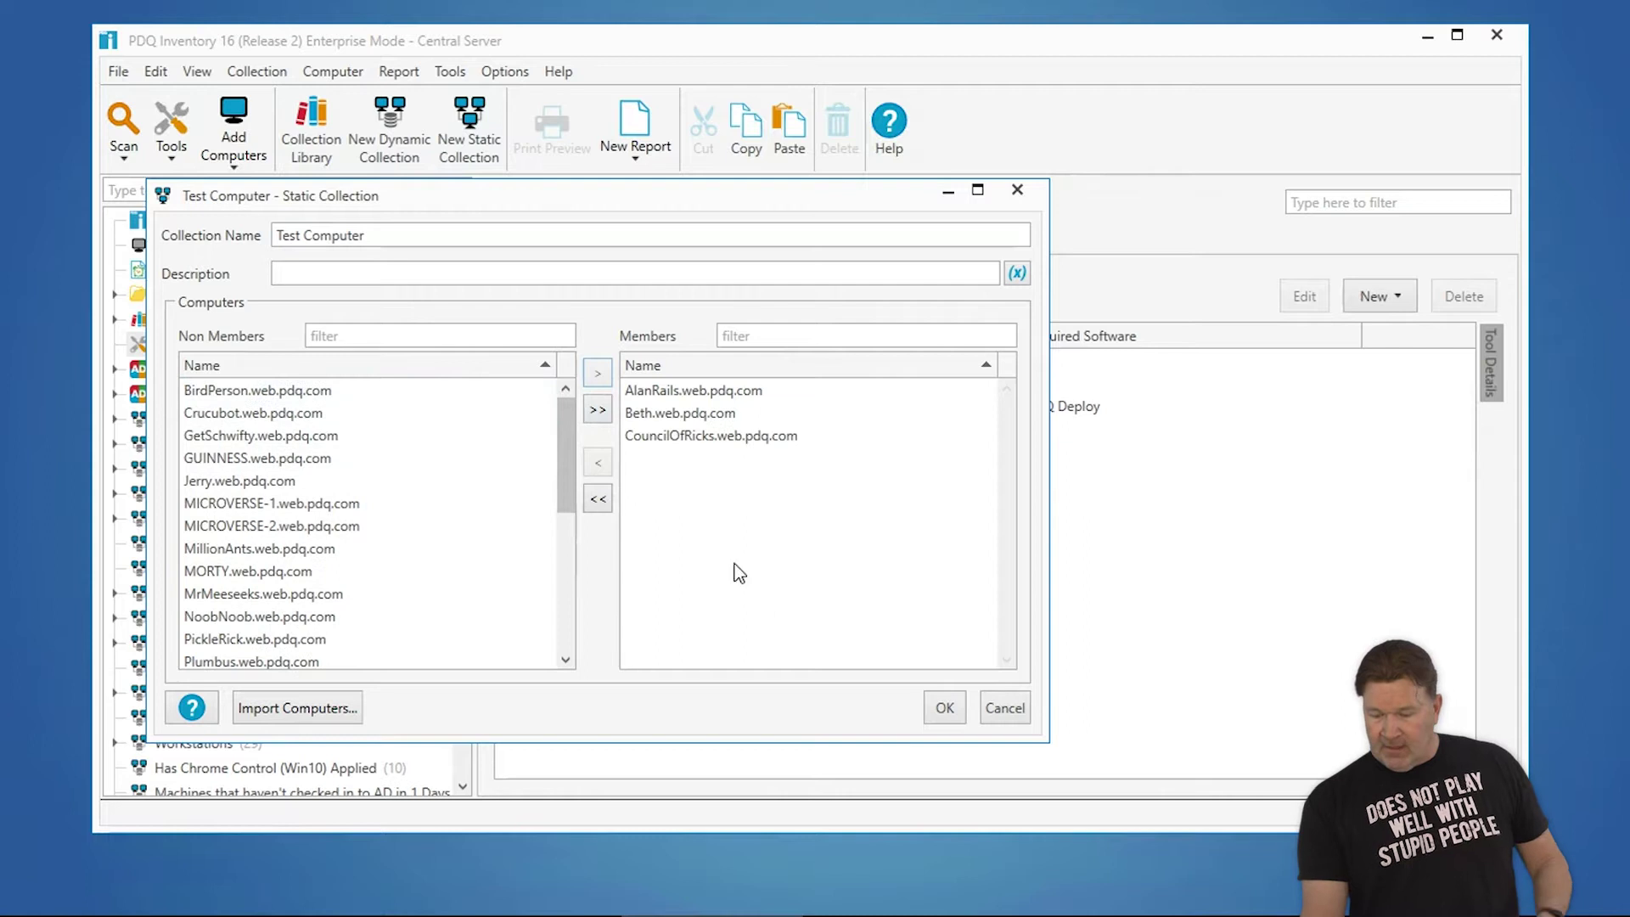
pyautogui.click(941, 708)
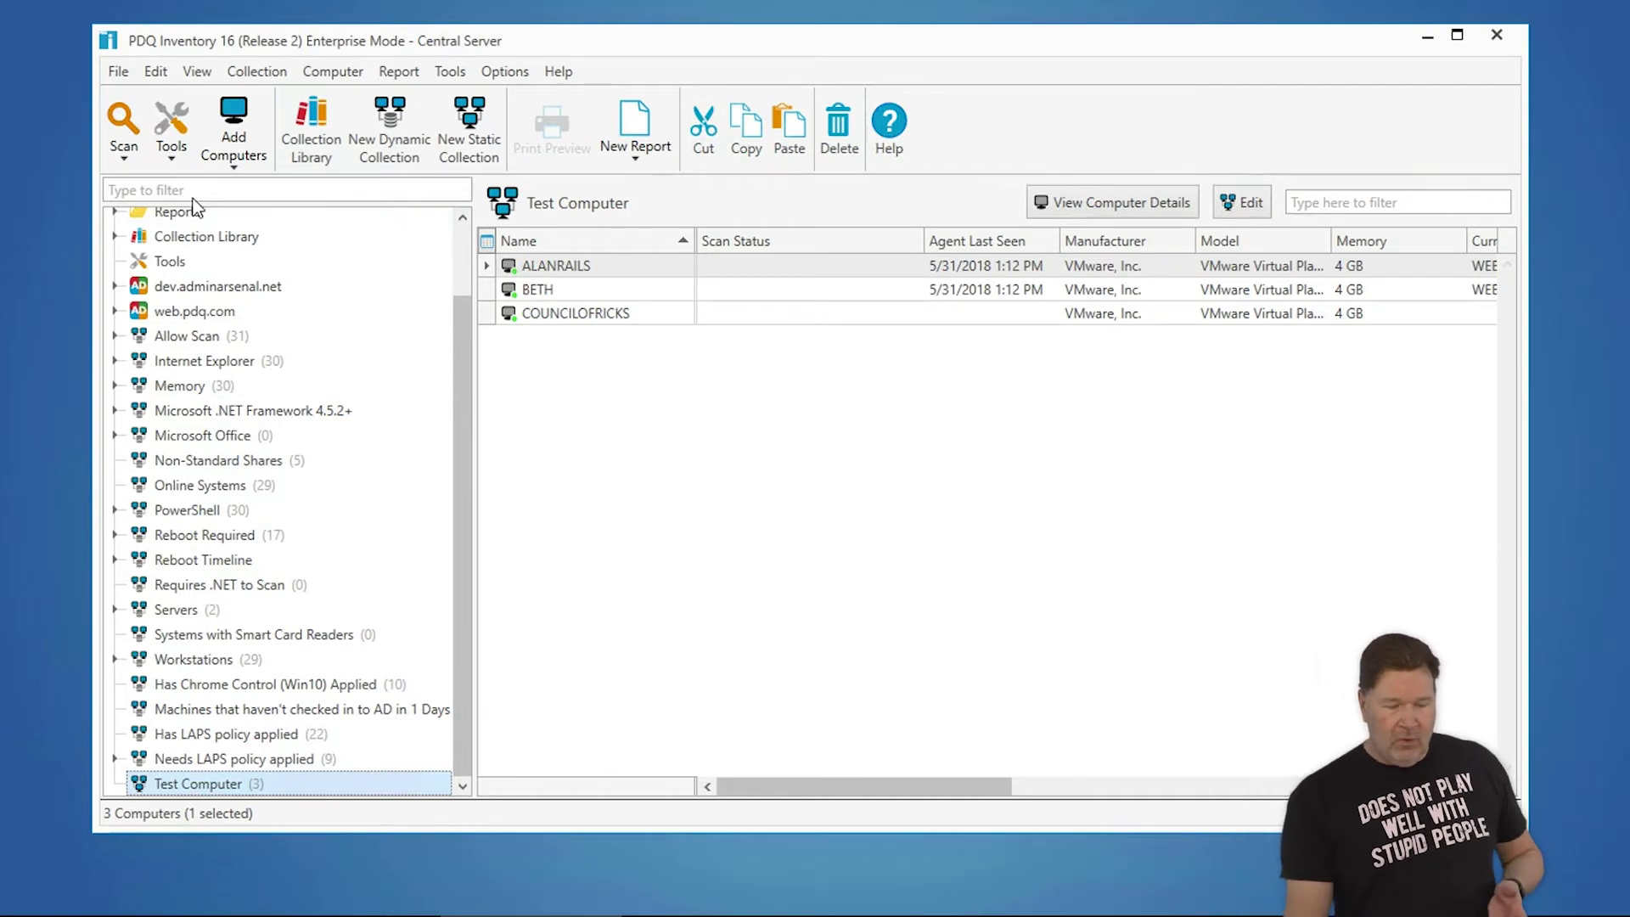
# From the Tools list, start a New Dynamic Collection and move its dialog fully on screen.
pyautogui.click(173, 261)
pyautogui.click(387, 136)
pyautogui.moveTo(404, 7); pyautogui.dragTo(630, 49)
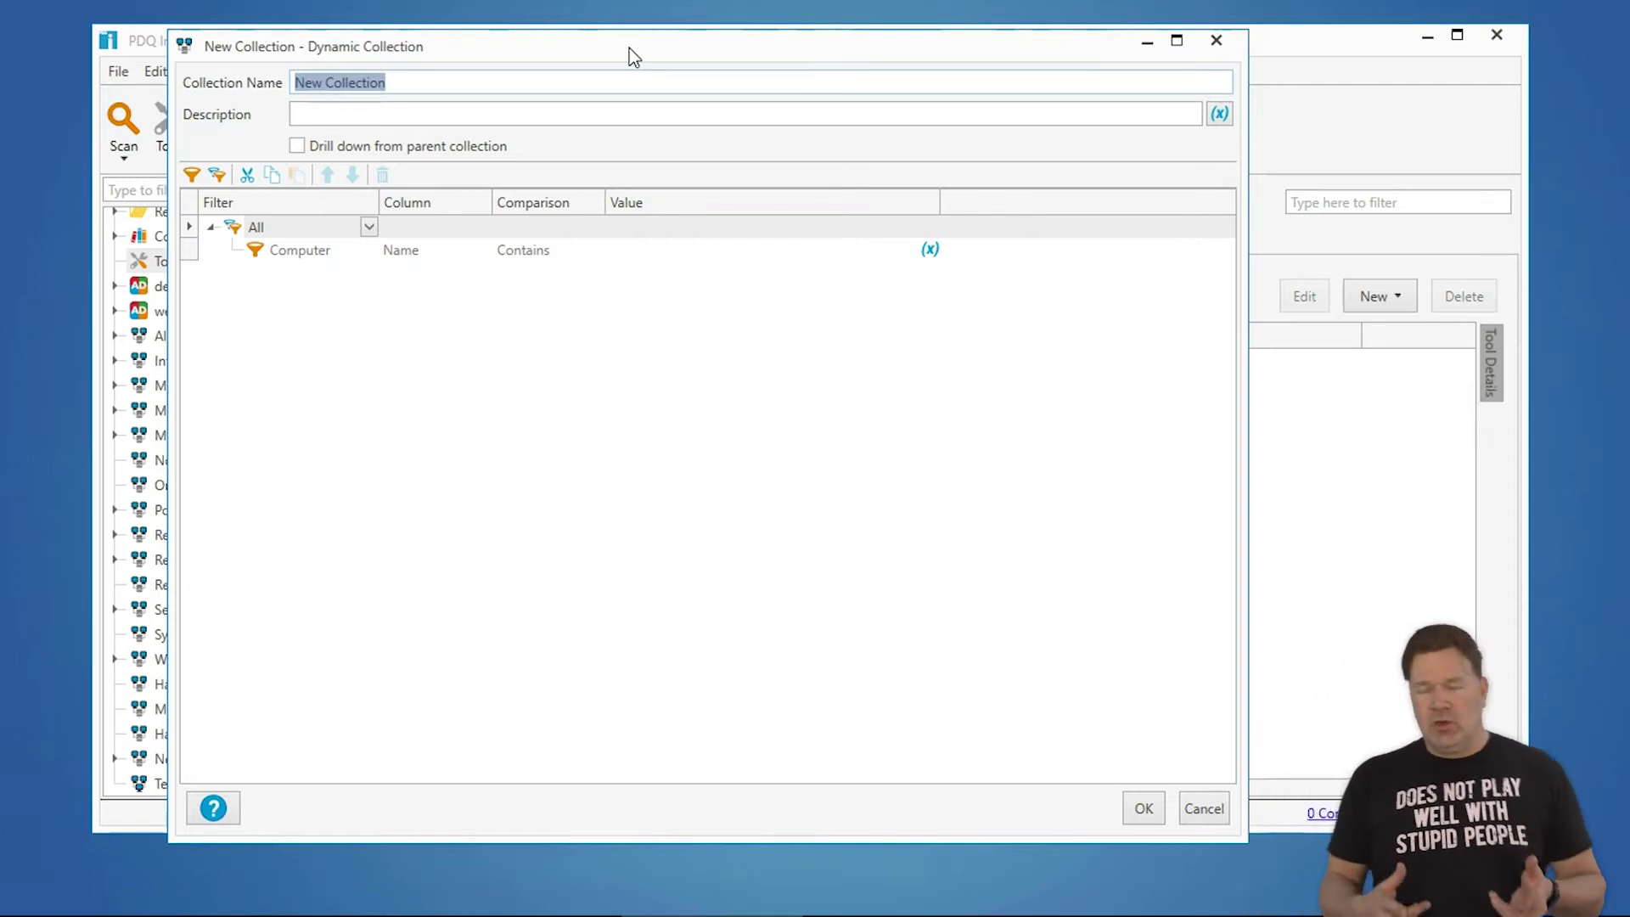
# Name the new dynamic collection 'Notepad++'.
pyautogui.write('No')
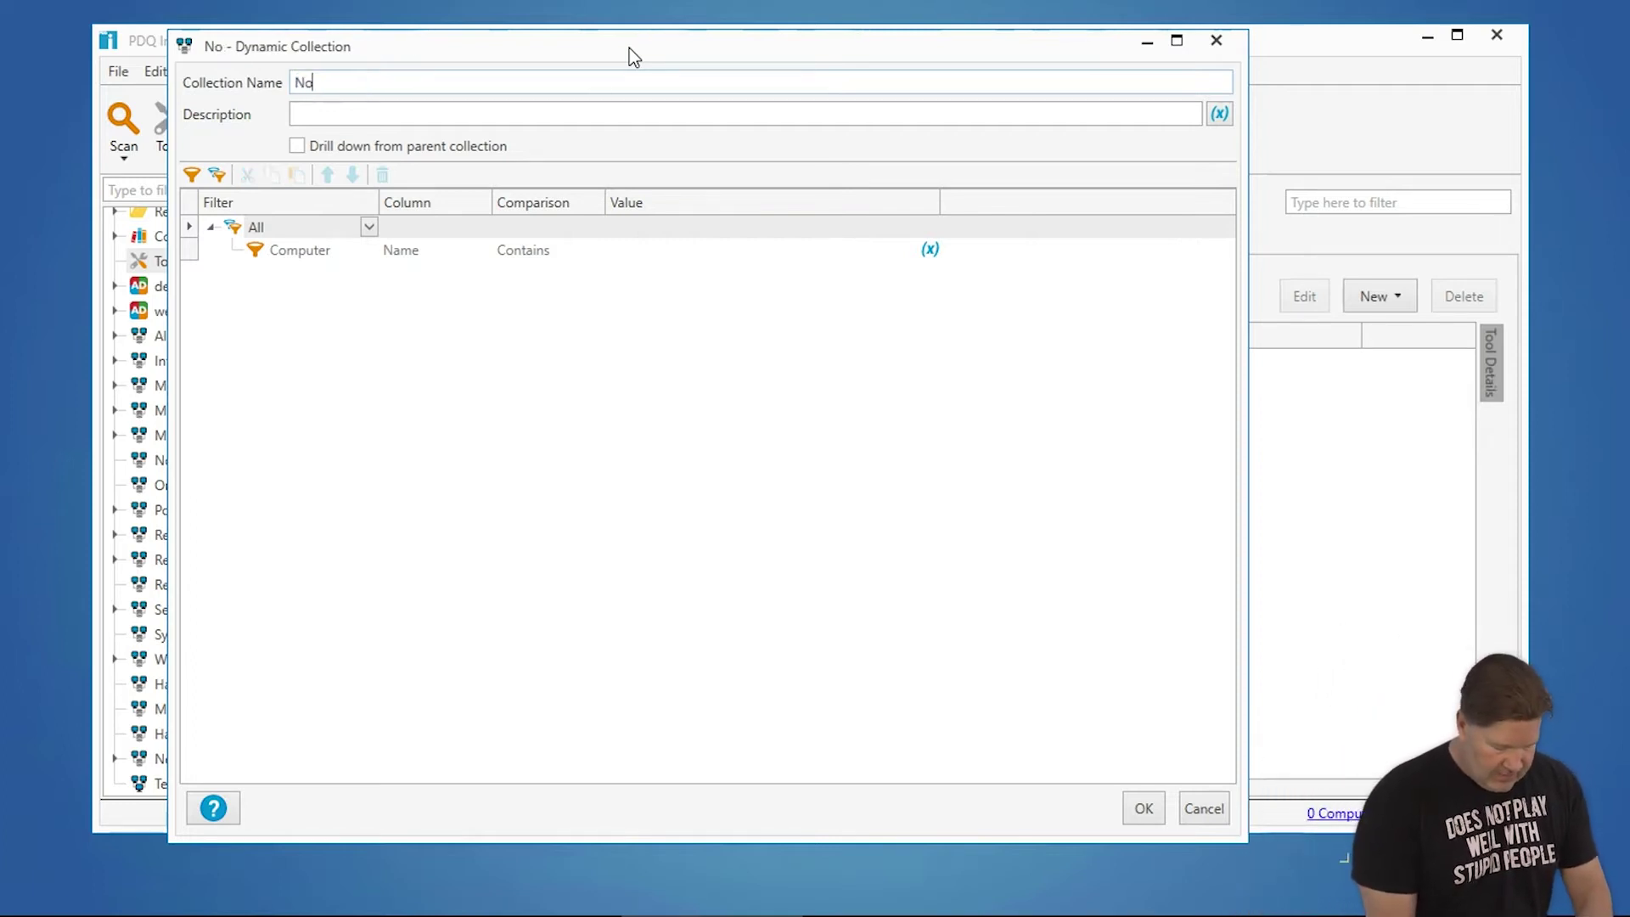
pyautogui.write('tepad*')
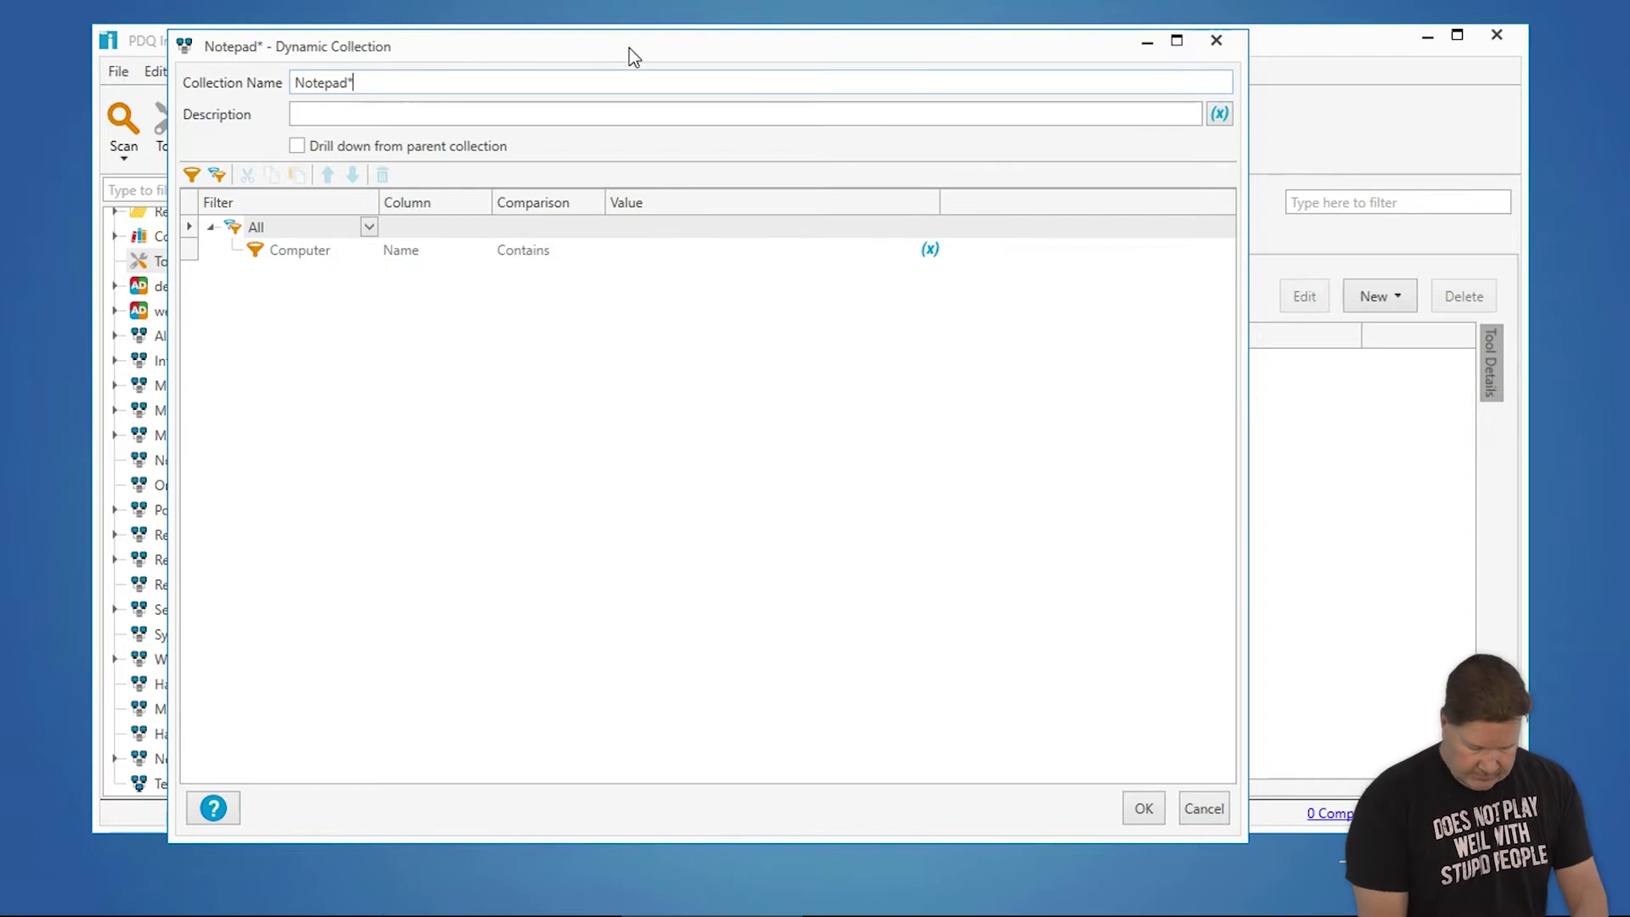
pyautogui.press('BackSpace')
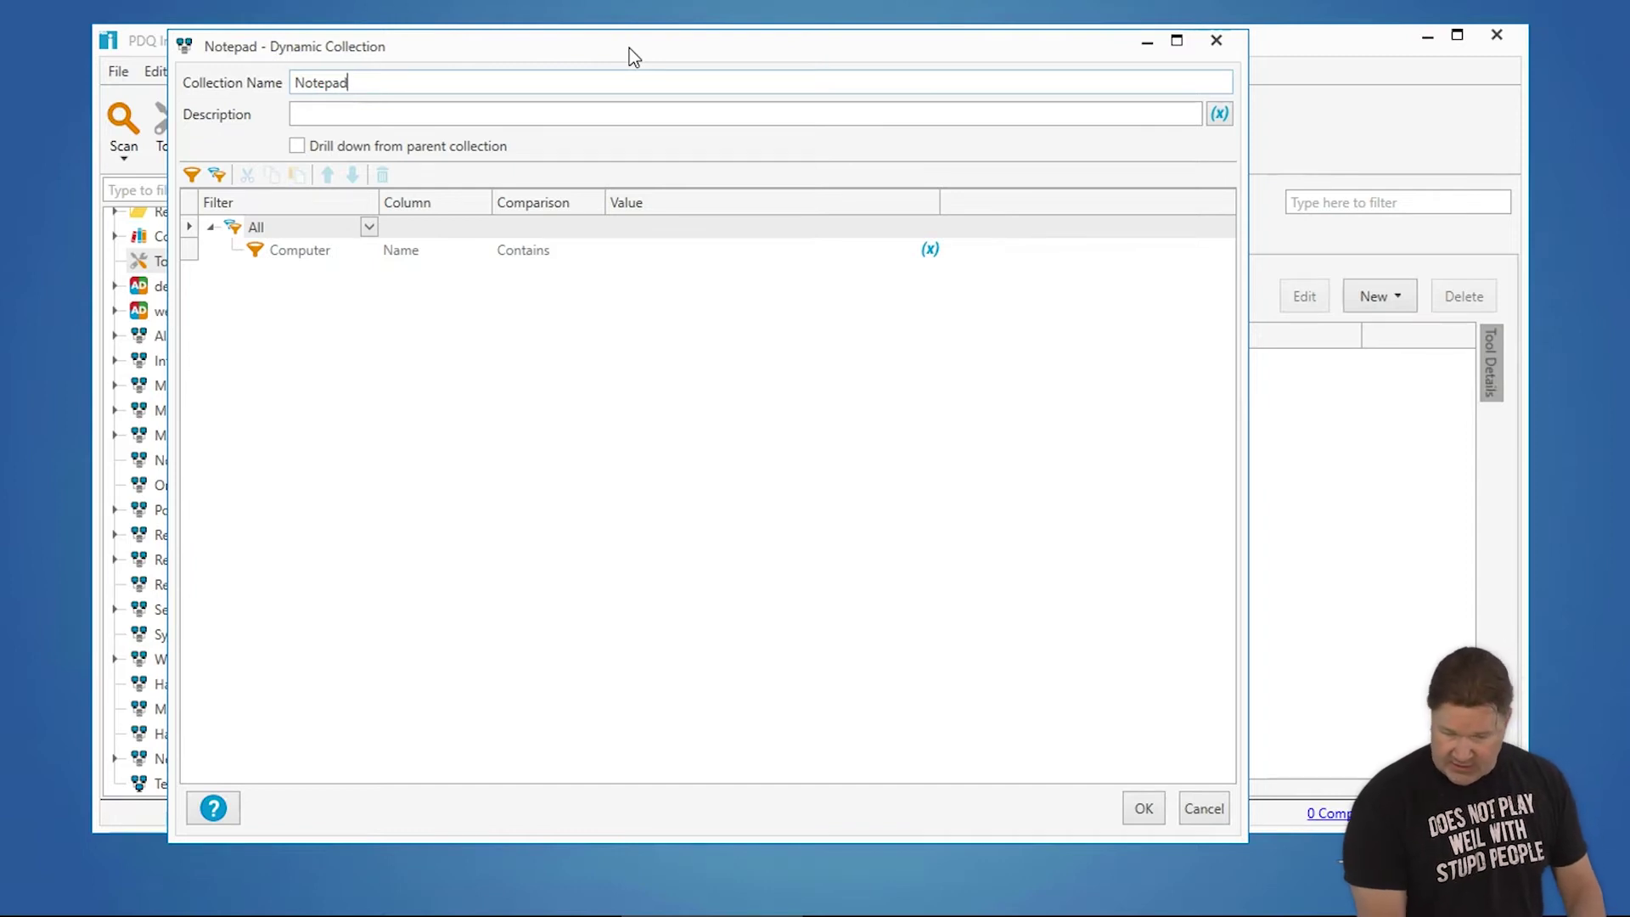
pyautogui.write('++')
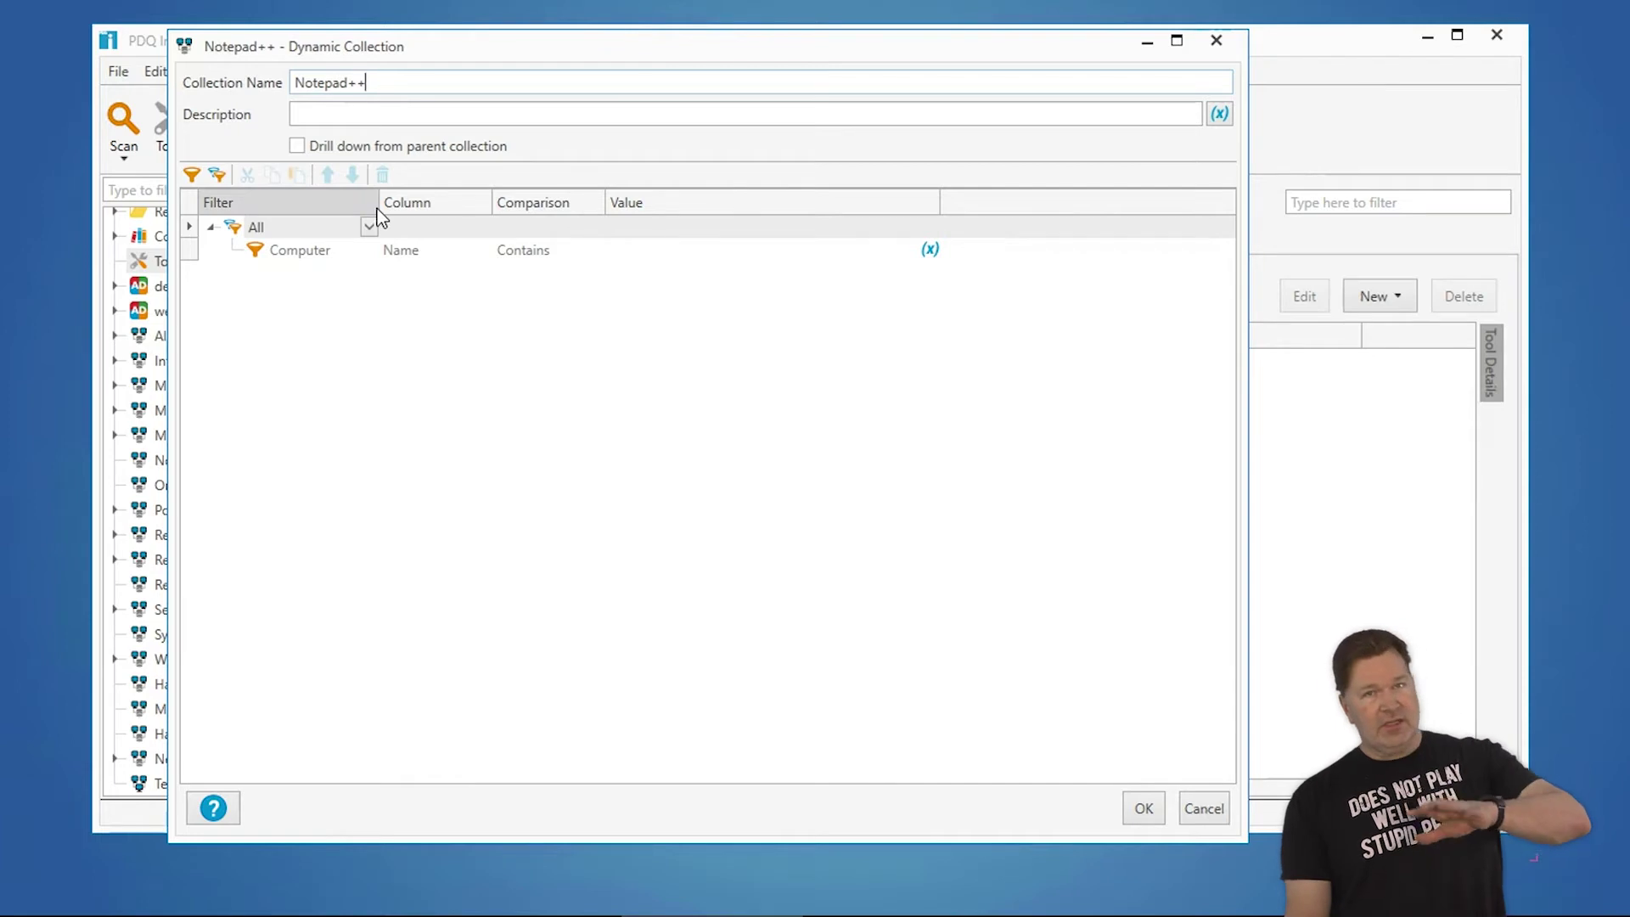
# Filter on Application Name contains notepad++, save the collection, and select computer Beth.
pyautogui.click(347, 251)
pyautogui.click(367, 252)
pyautogui.click(314, 294)
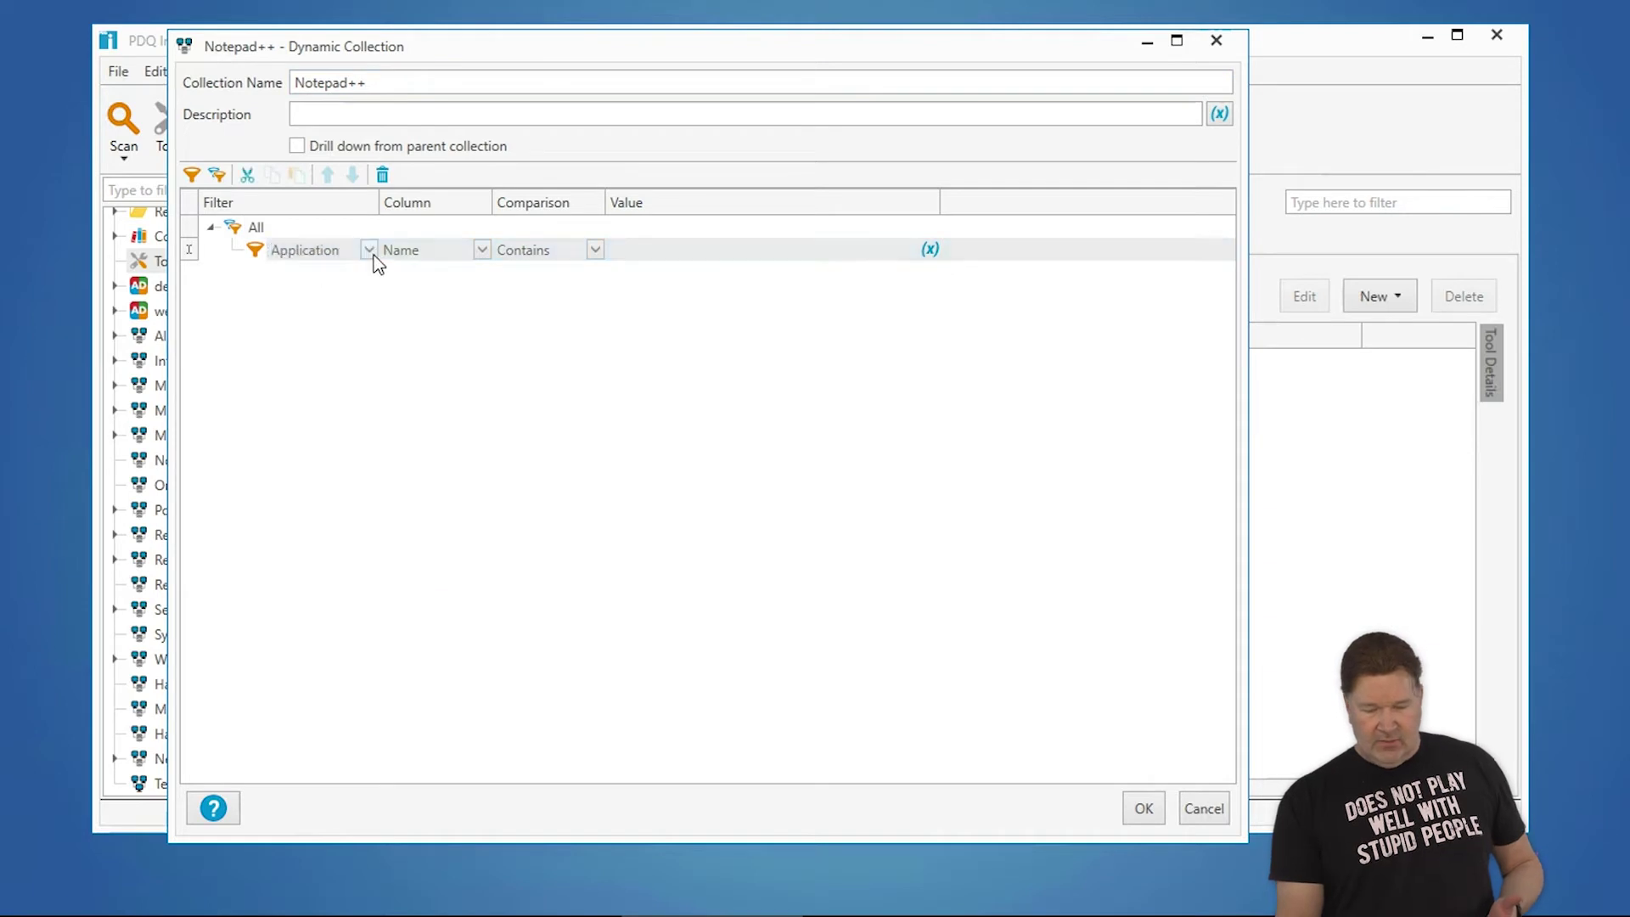
pyautogui.click(651, 249)
pyautogui.write('n')
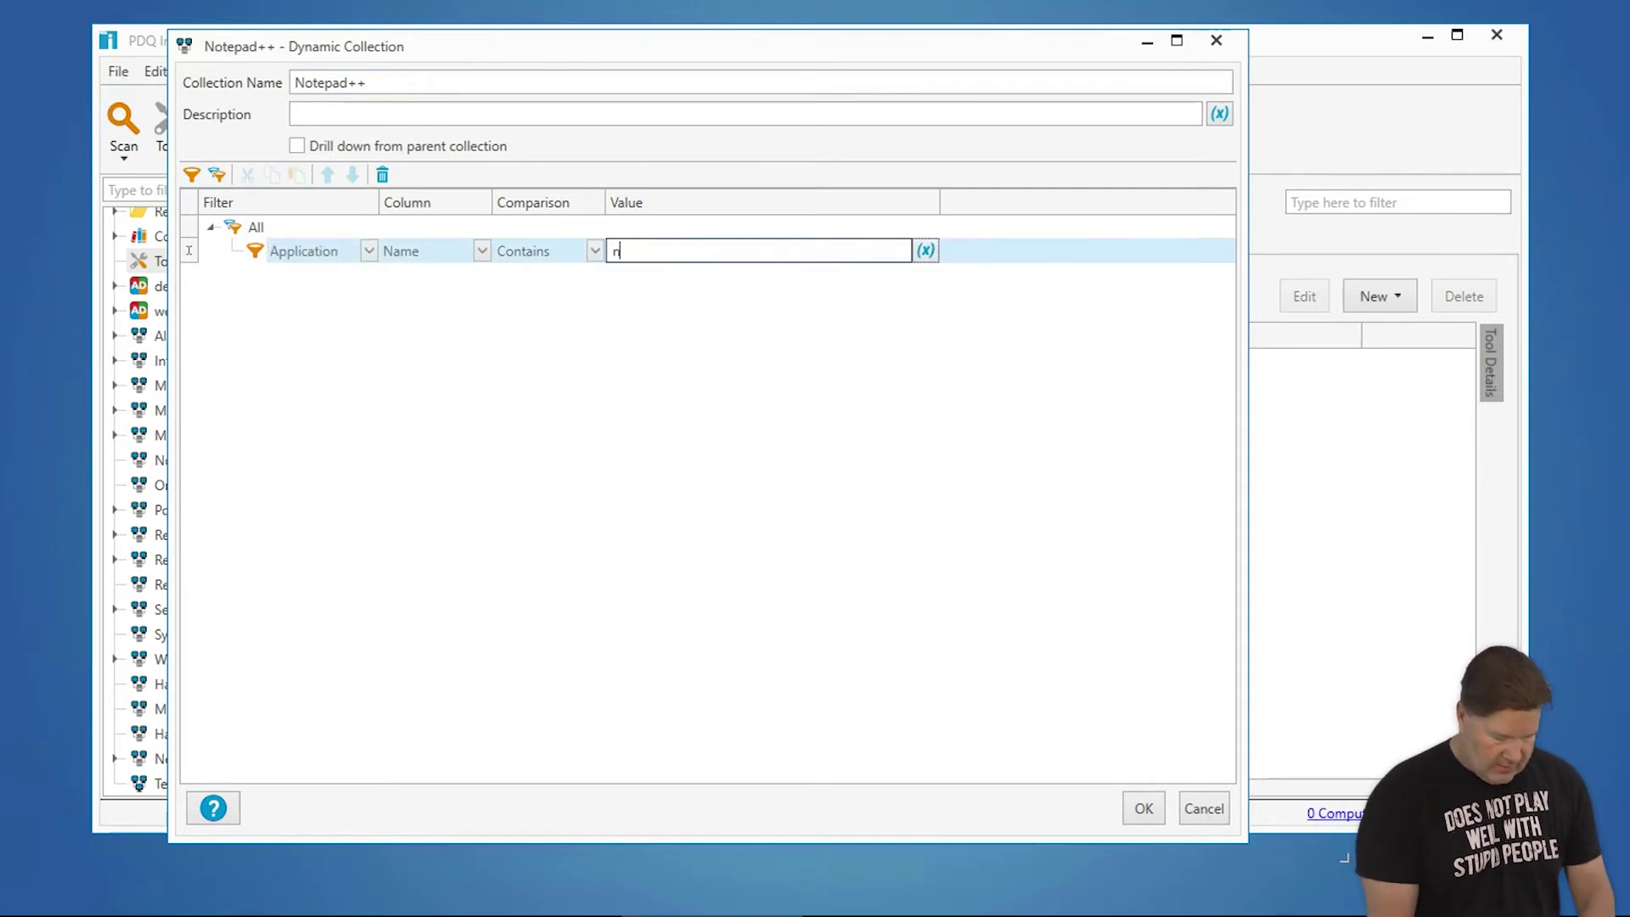
pyautogui.write('otepad++')
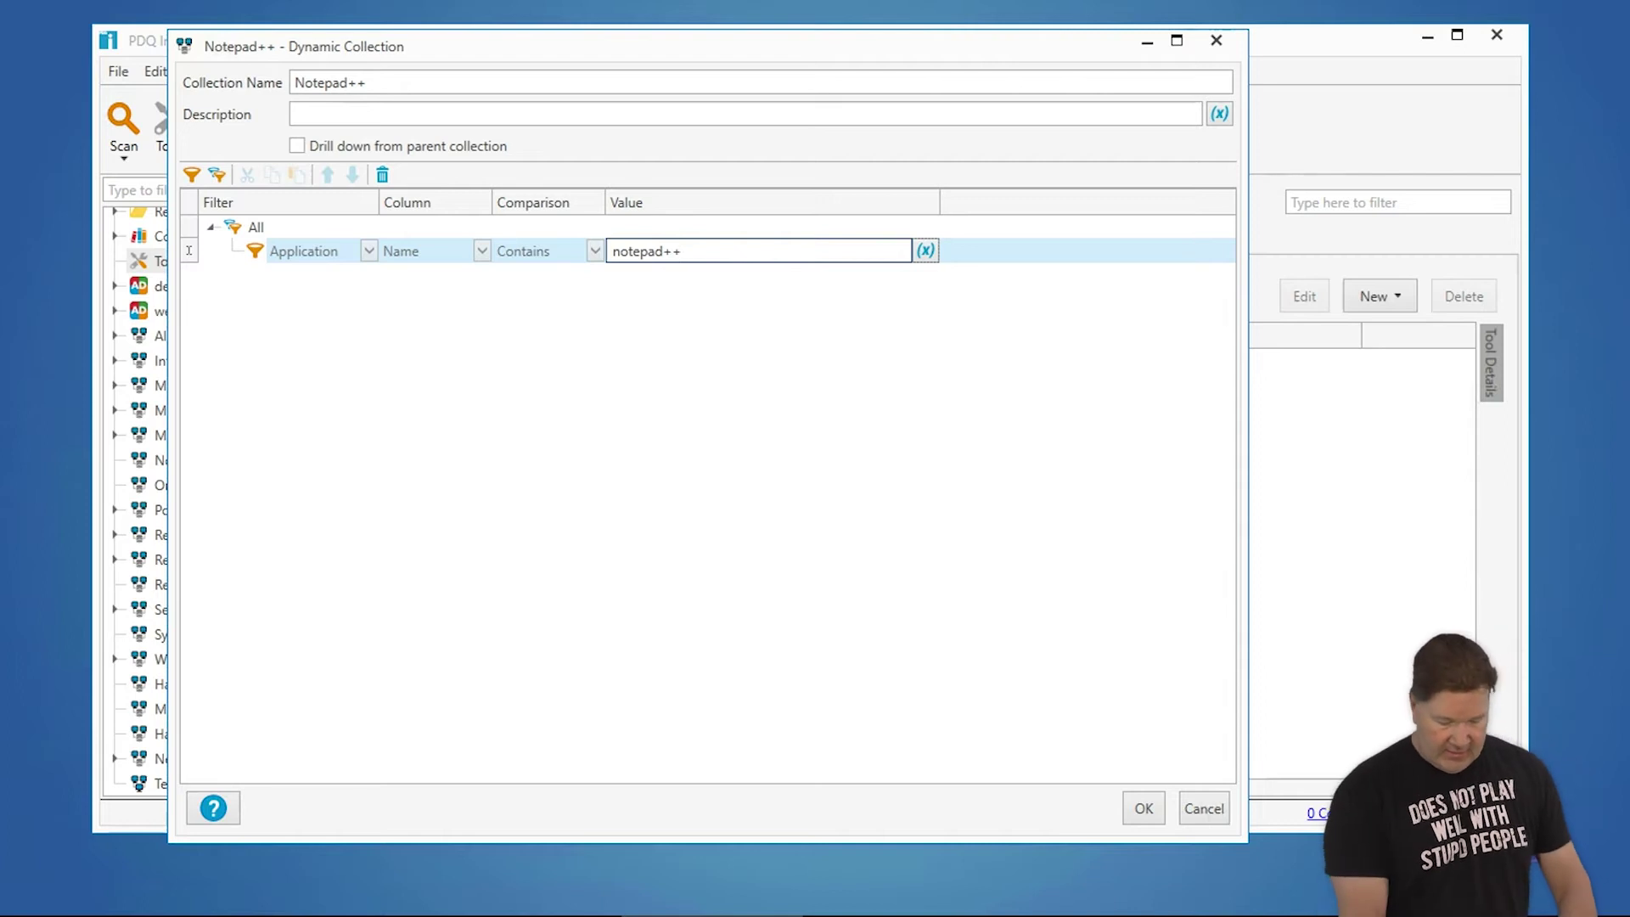
pyautogui.press('BackSpace')
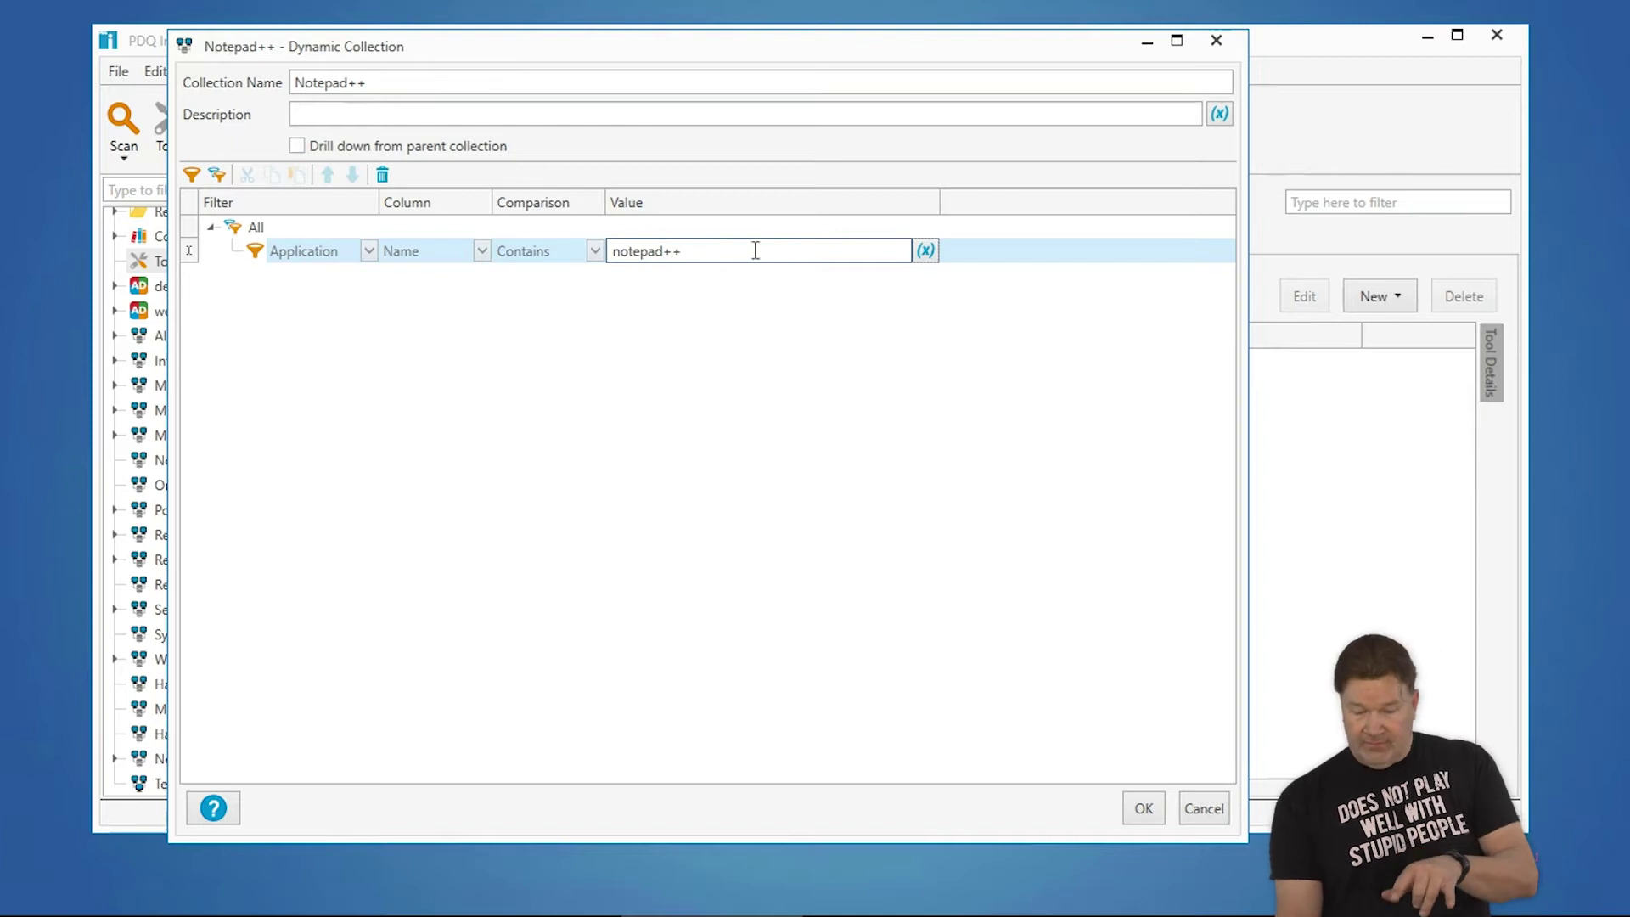
pyautogui.click(1146, 808)
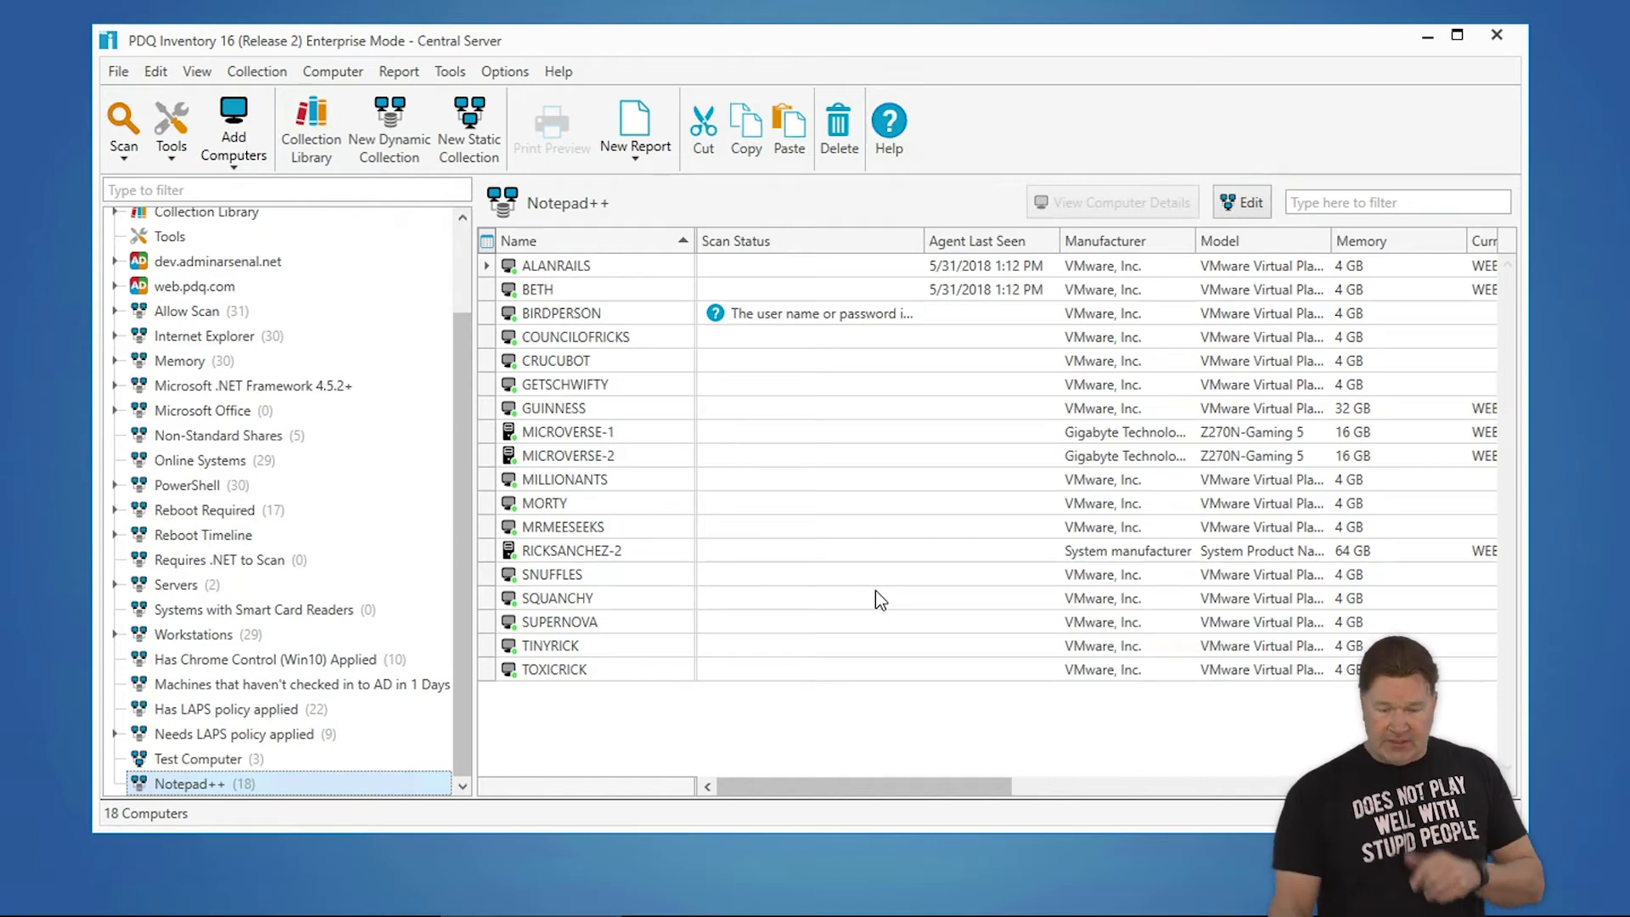
pyautogui.click(545, 295)
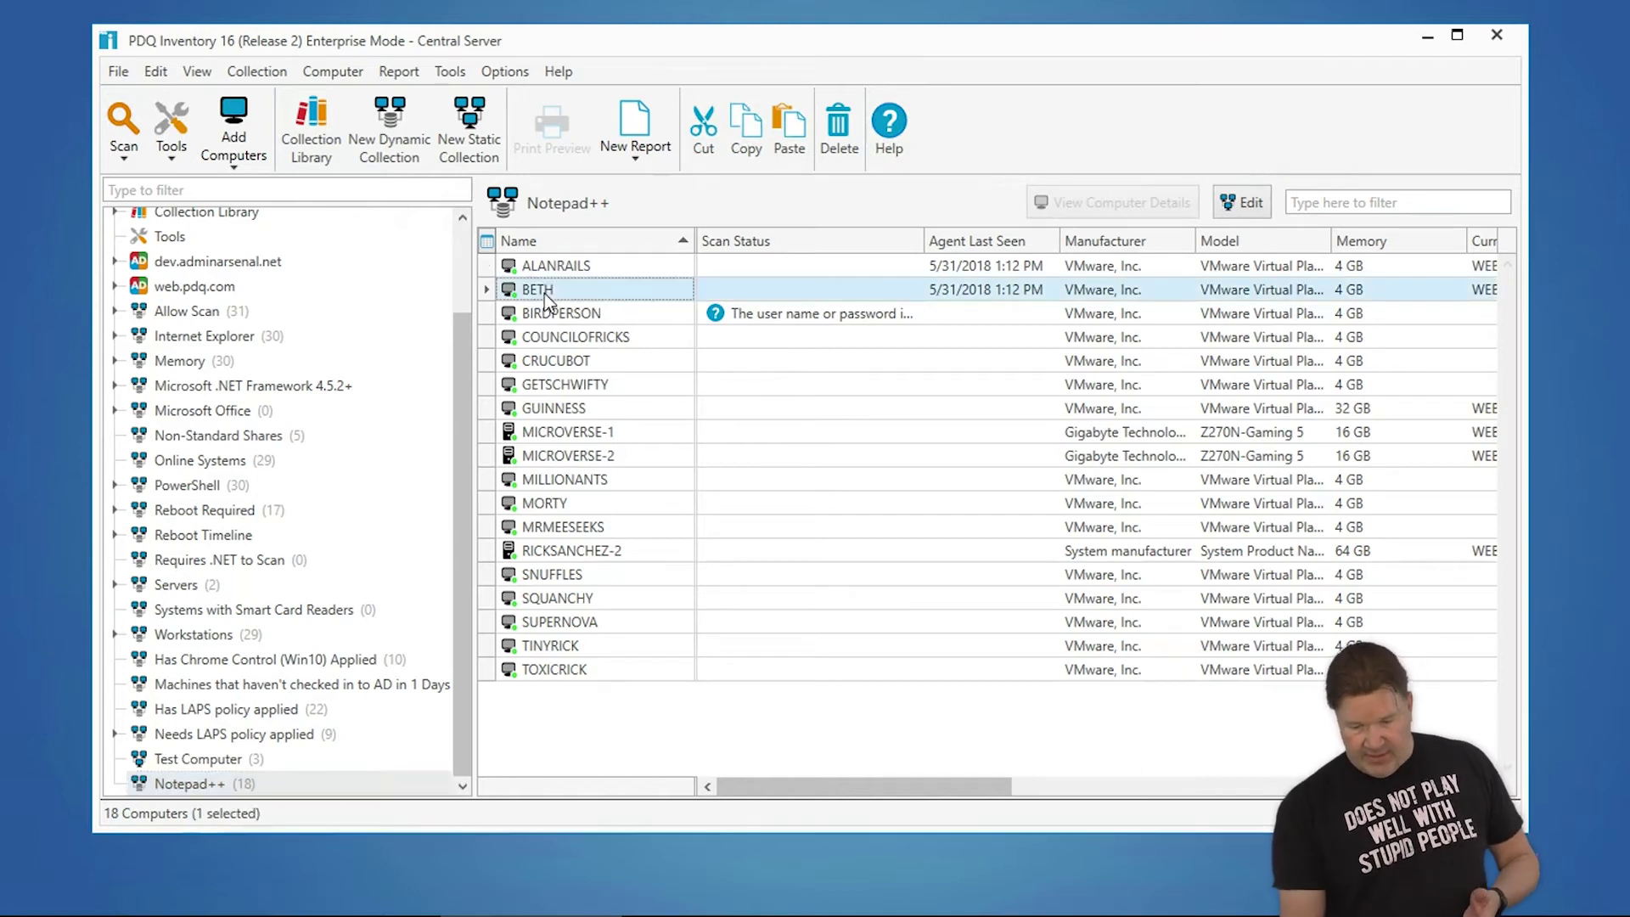
pyautogui.doubleClick(545, 293)
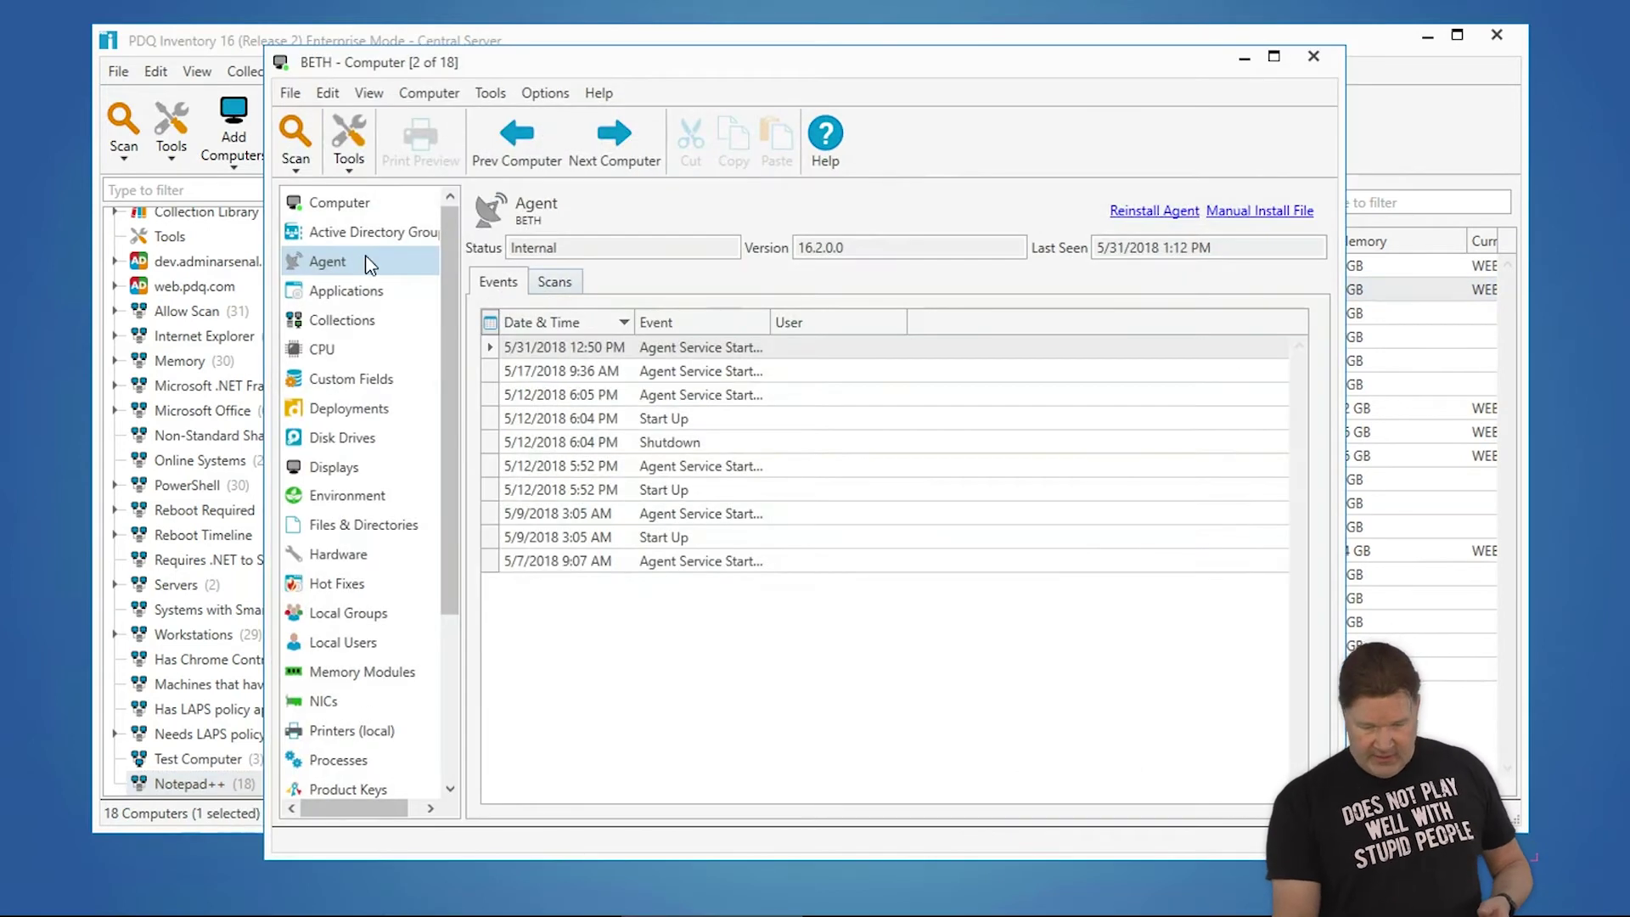
pyautogui.click(347, 291)
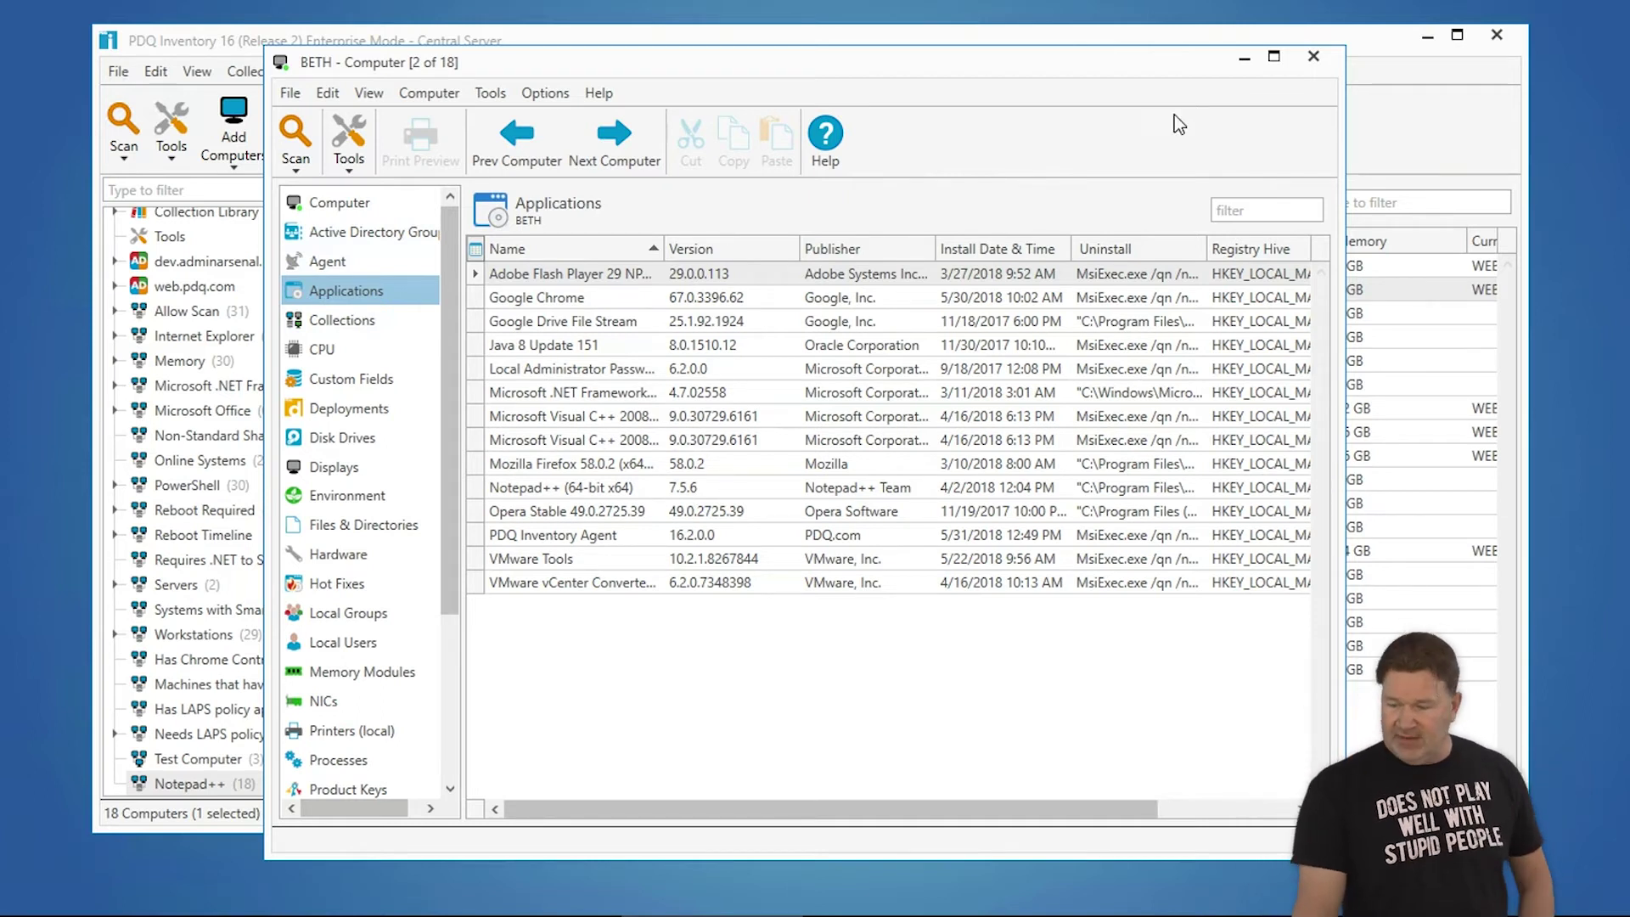
pyautogui.click(1314, 57)
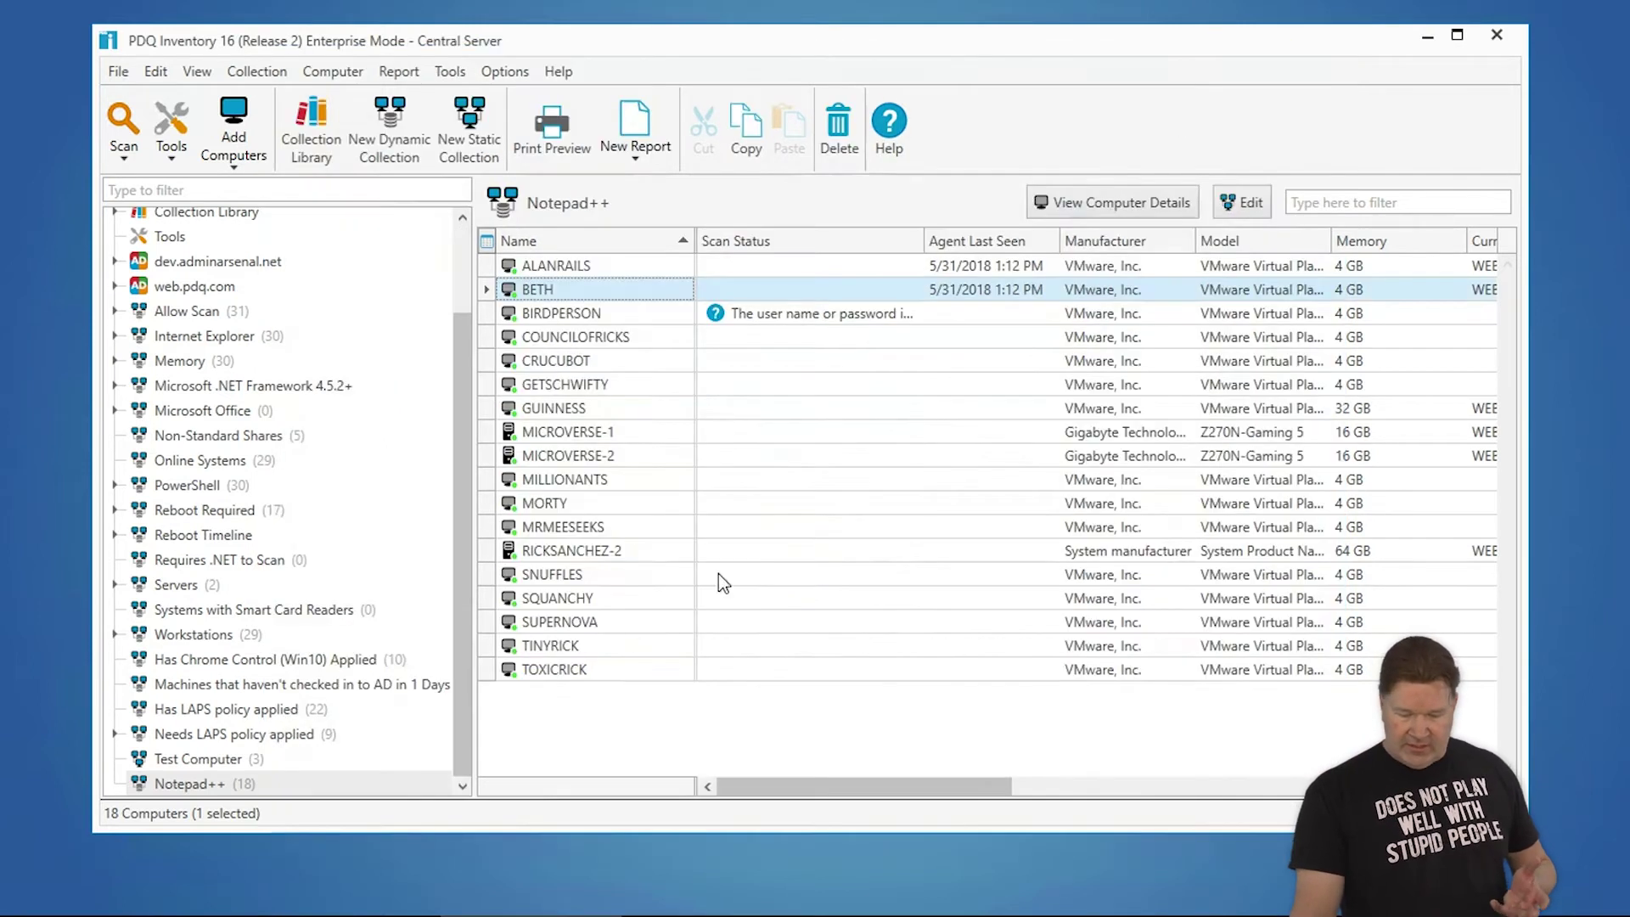
pyautogui.click(184, 786)
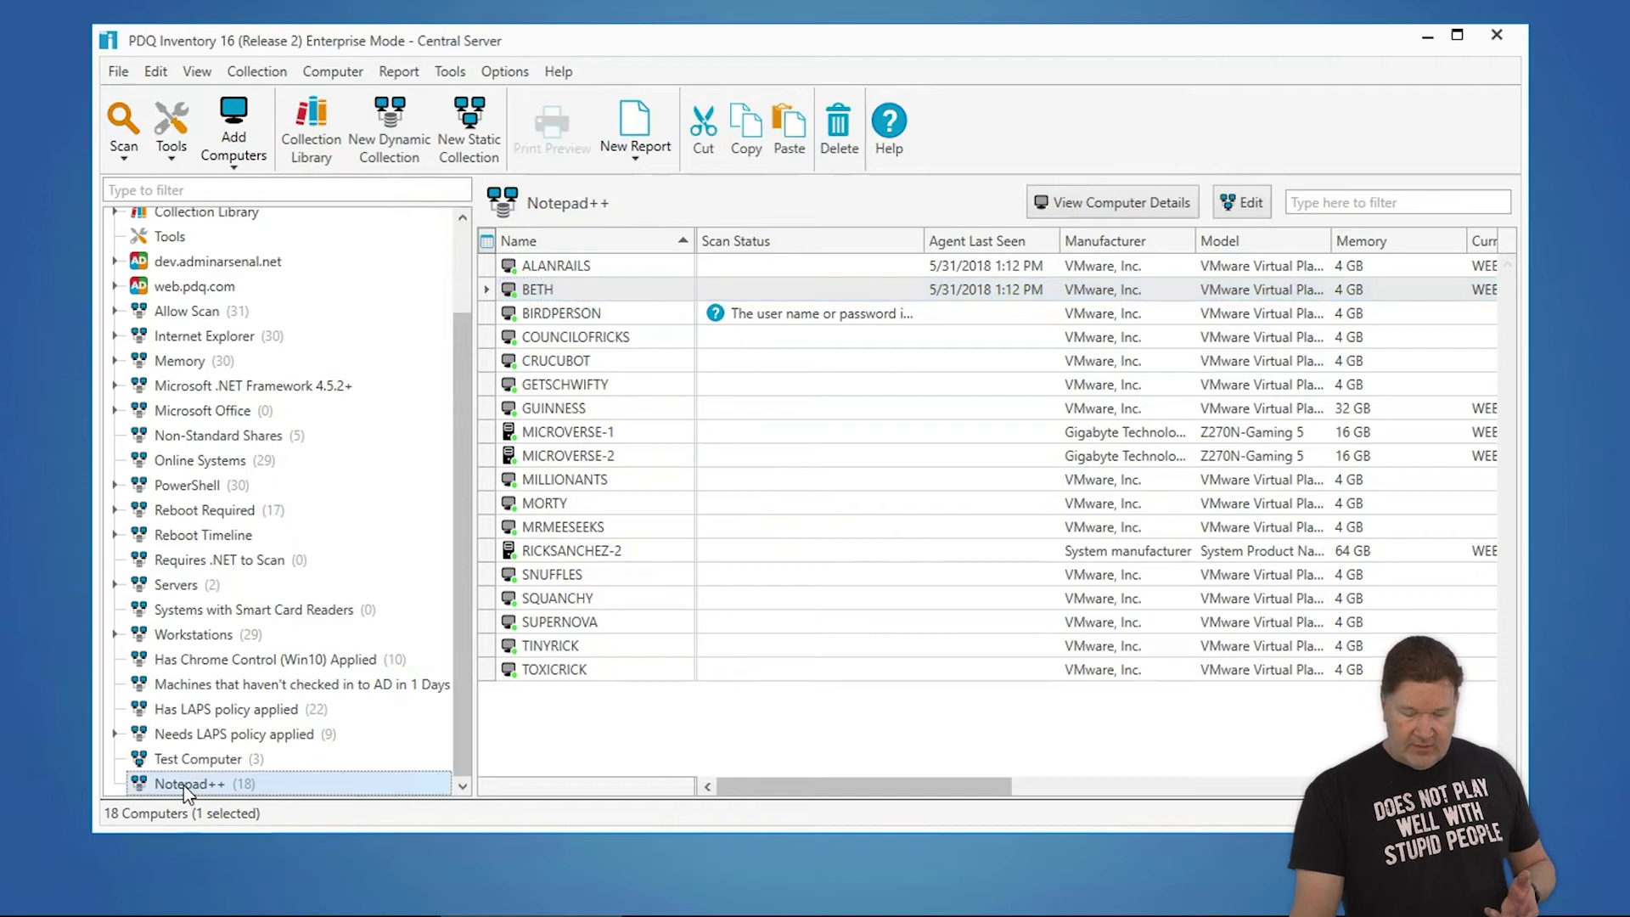
# Duplicate the Notepad++ collection and rename the copy 'Notepad++ Latest'.
pyautogui.rightClick(185, 782)
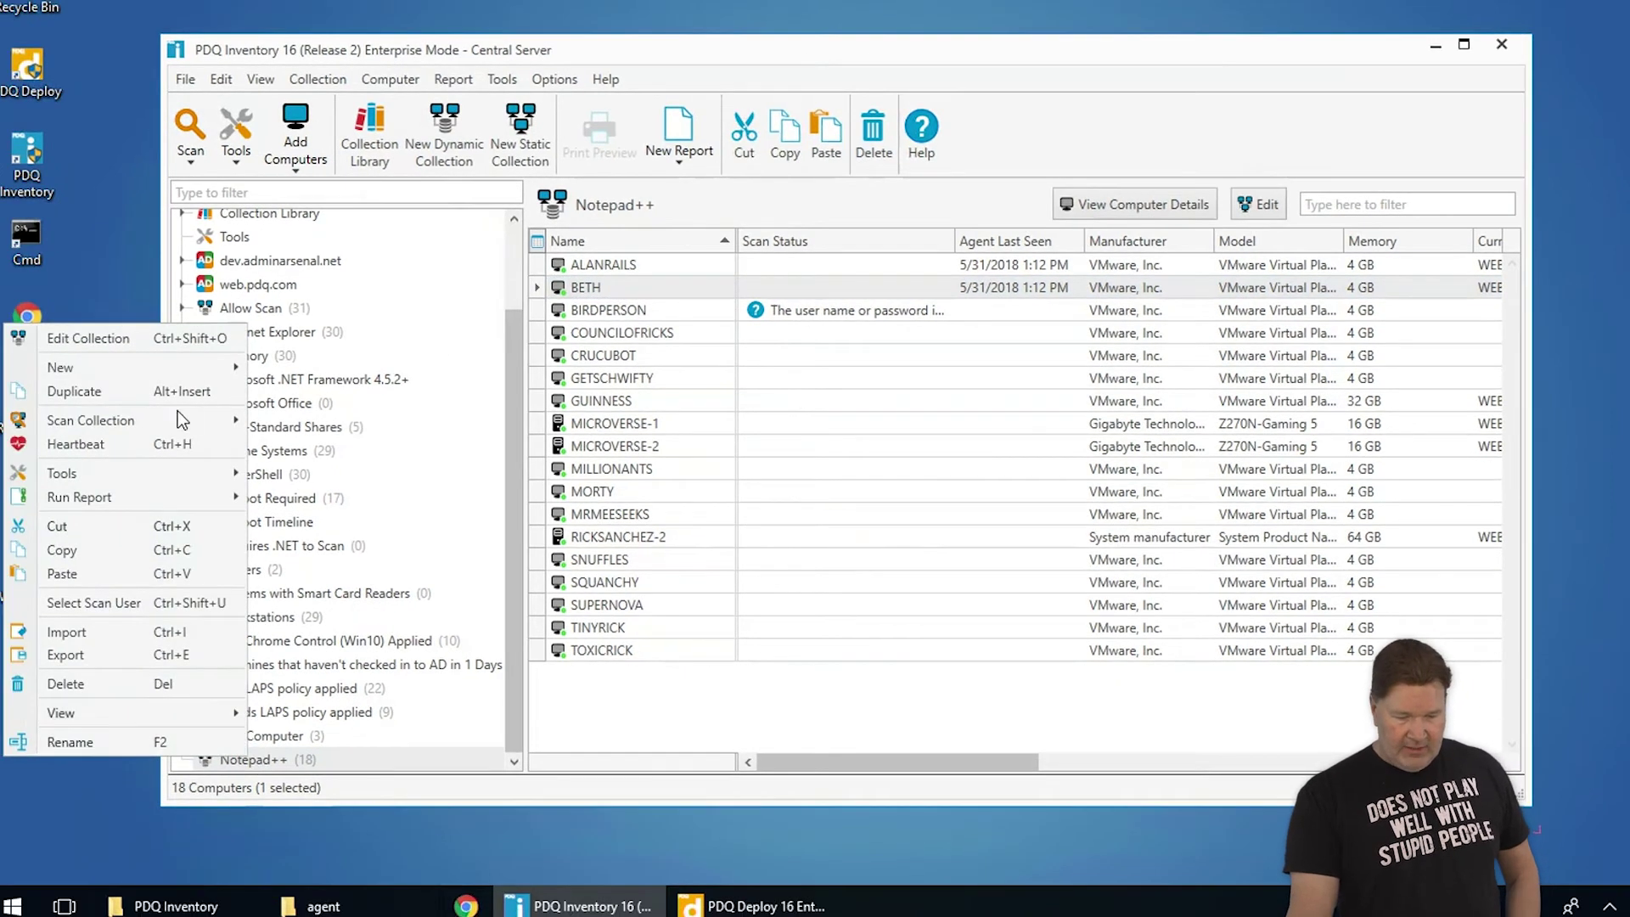
pyautogui.click(154, 390)
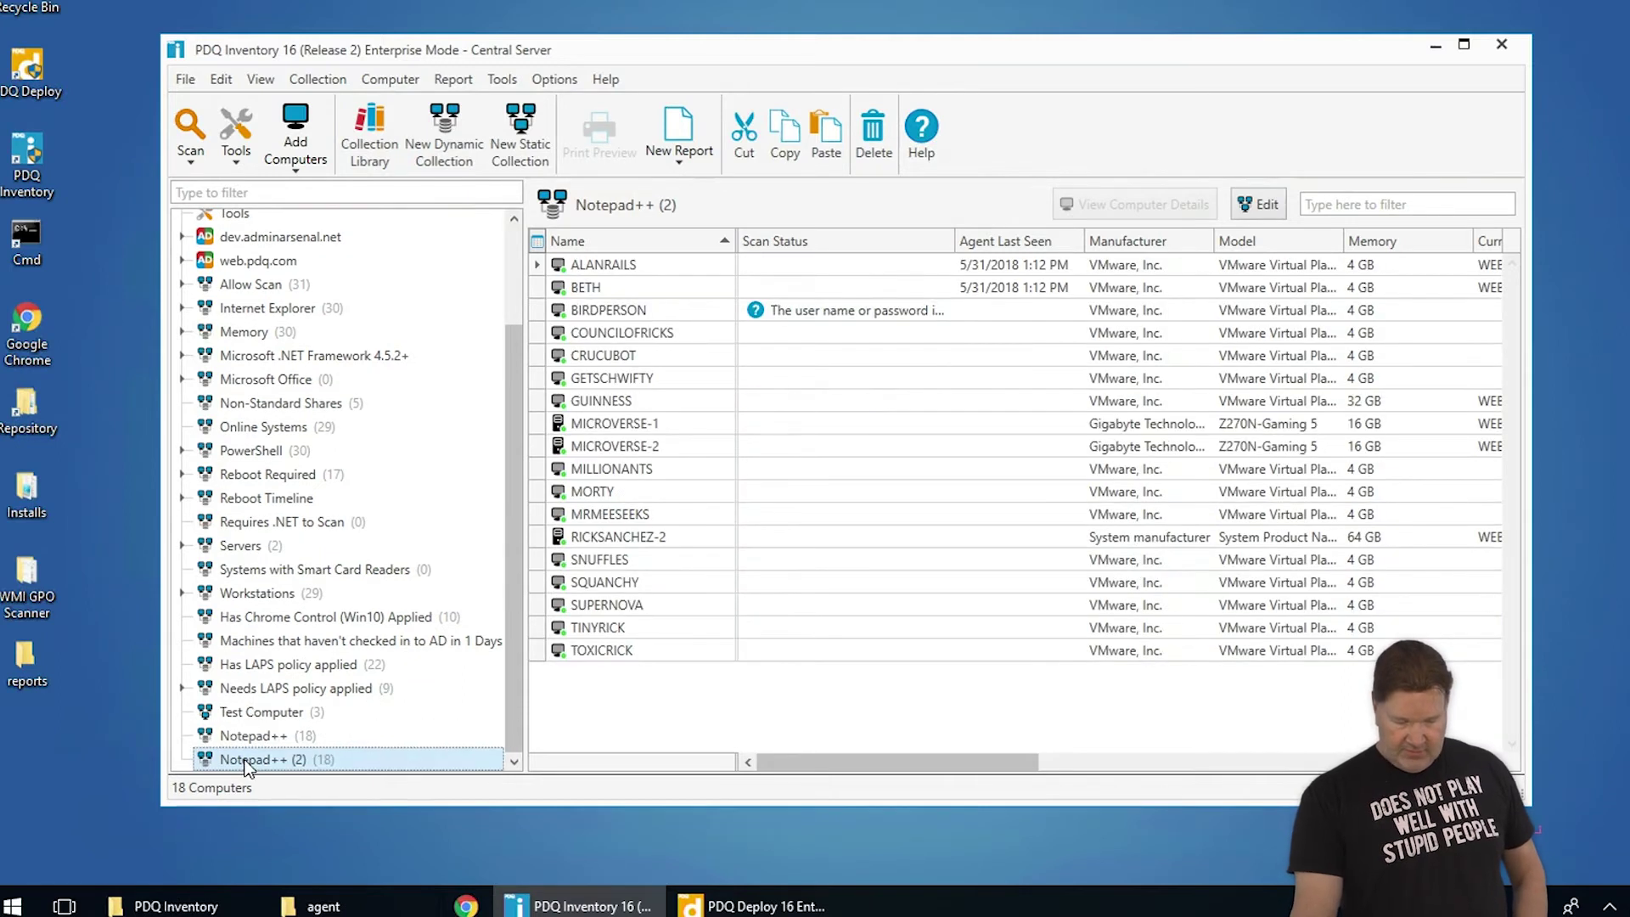
pyautogui.doubleClick(248, 760)
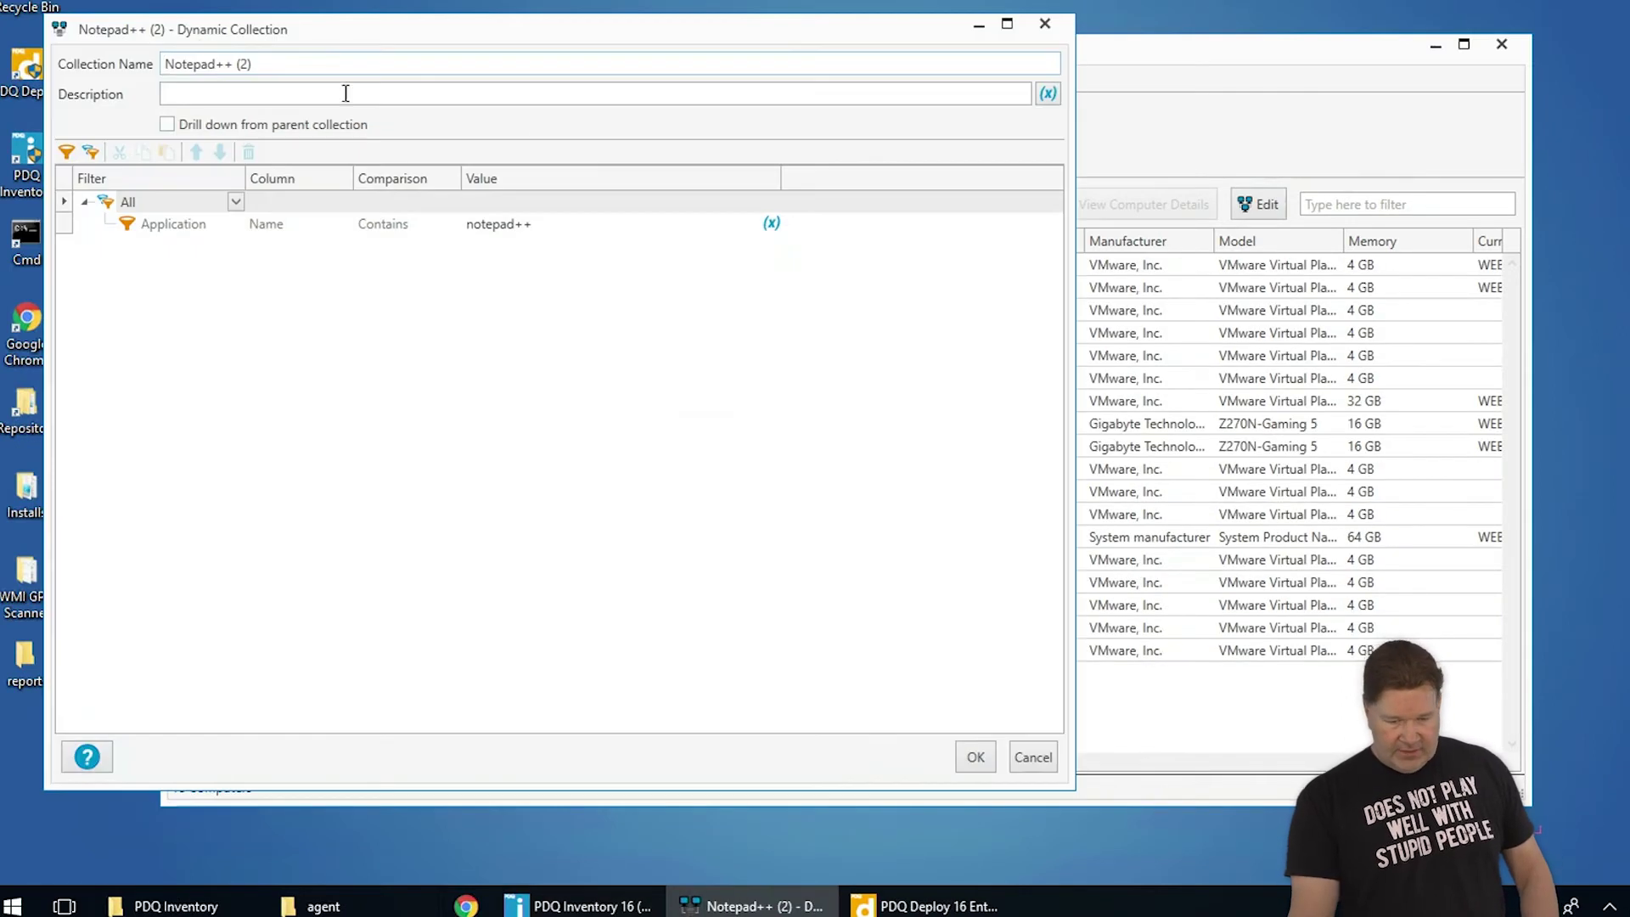
pyautogui.click(290, 71)
pyautogui.press('BackSpace')
pyautogui.press('BackSpace')
pyautogui.press('BackSpace')
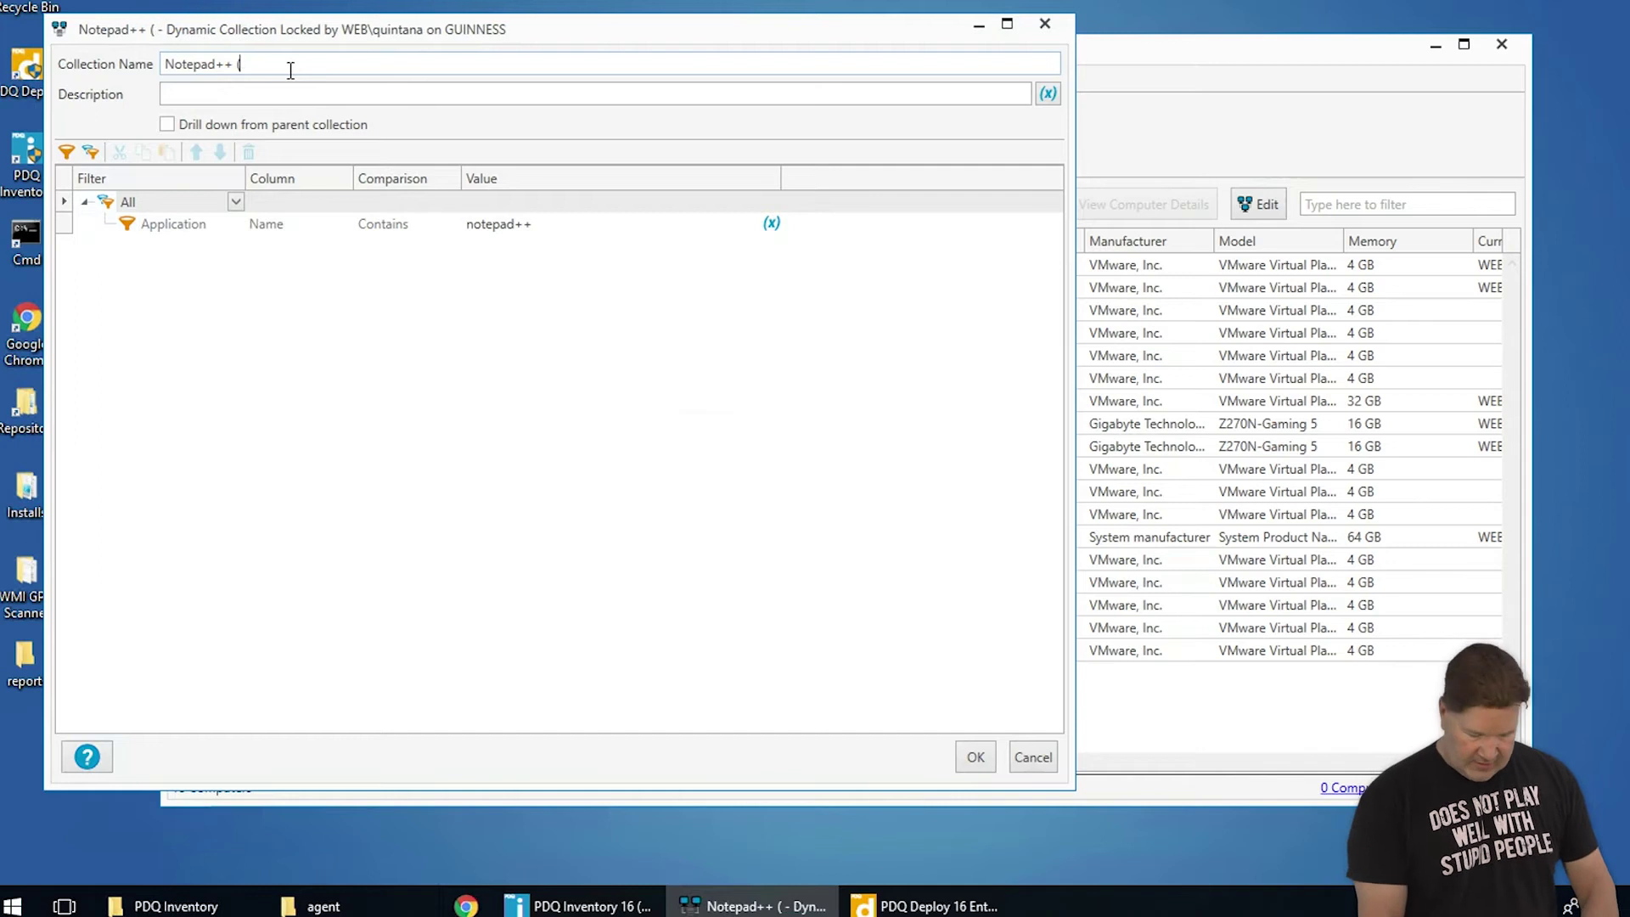
pyautogui.write('Latest')
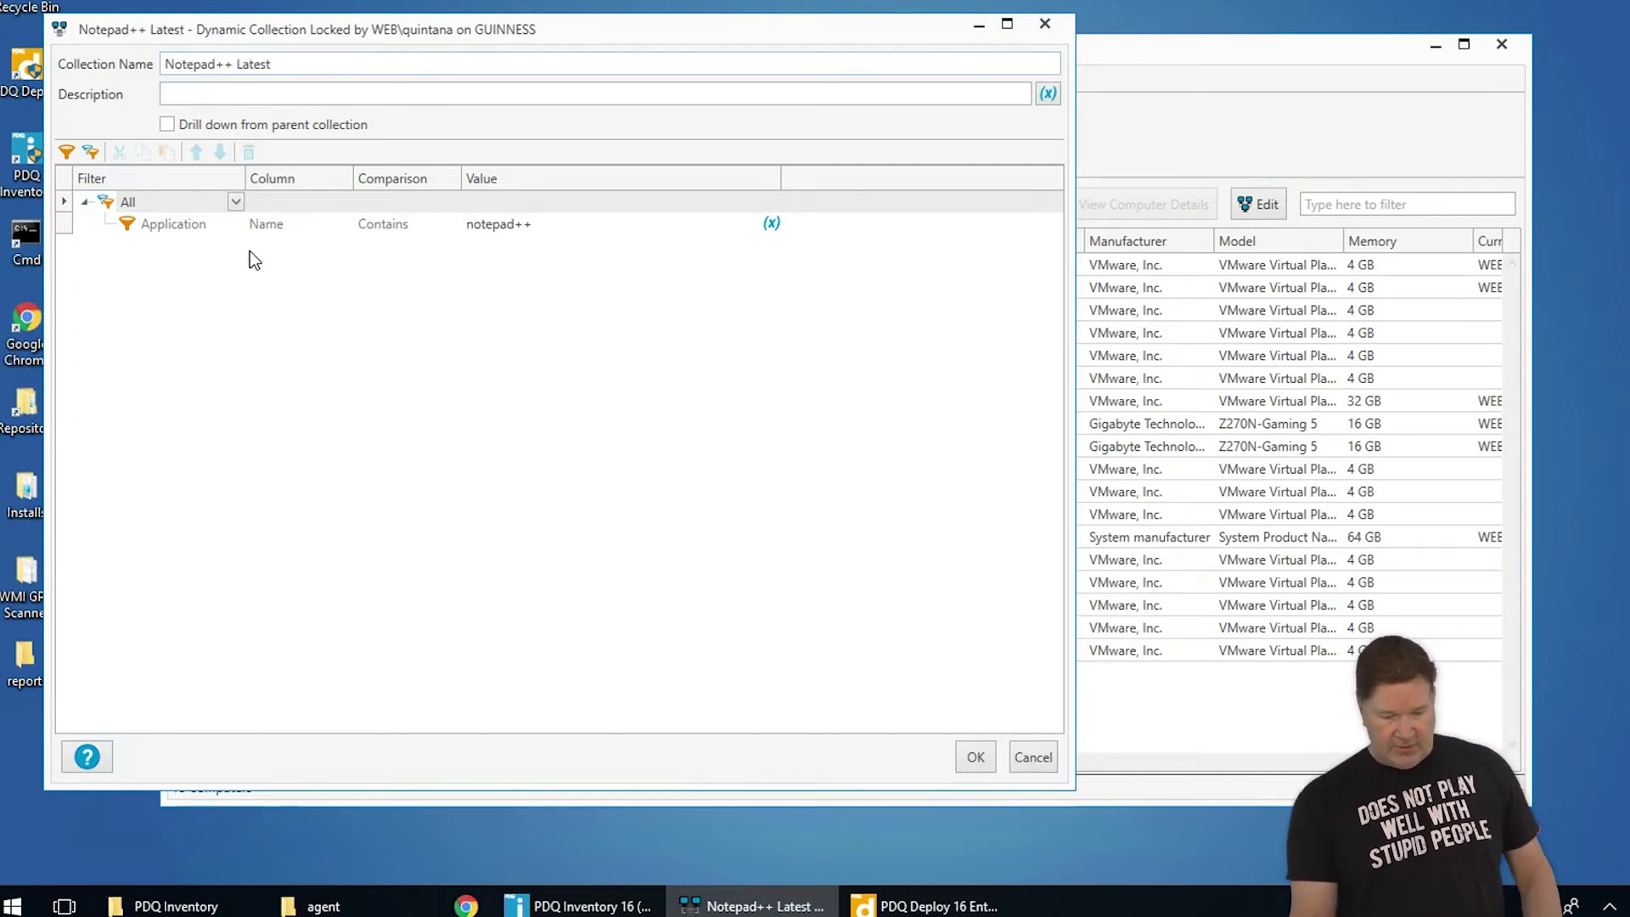
# Add an Application Version Equals 7.5.6 condition and save the collection.
pyautogui.click(66, 153)
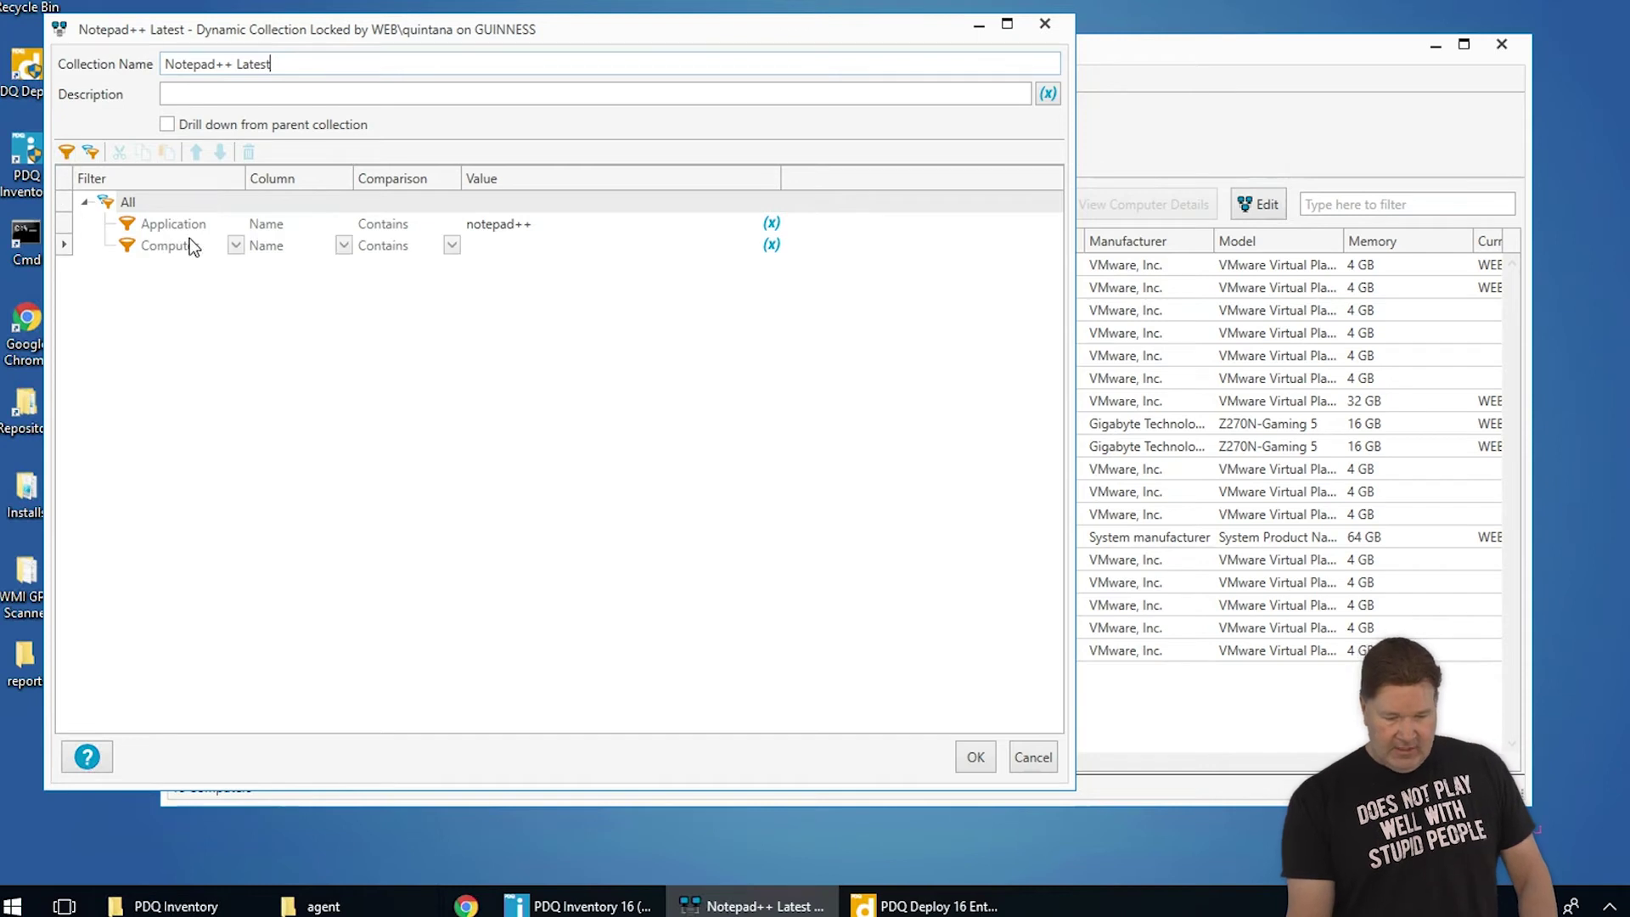
pyautogui.click(236, 246)
pyautogui.click(199, 286)
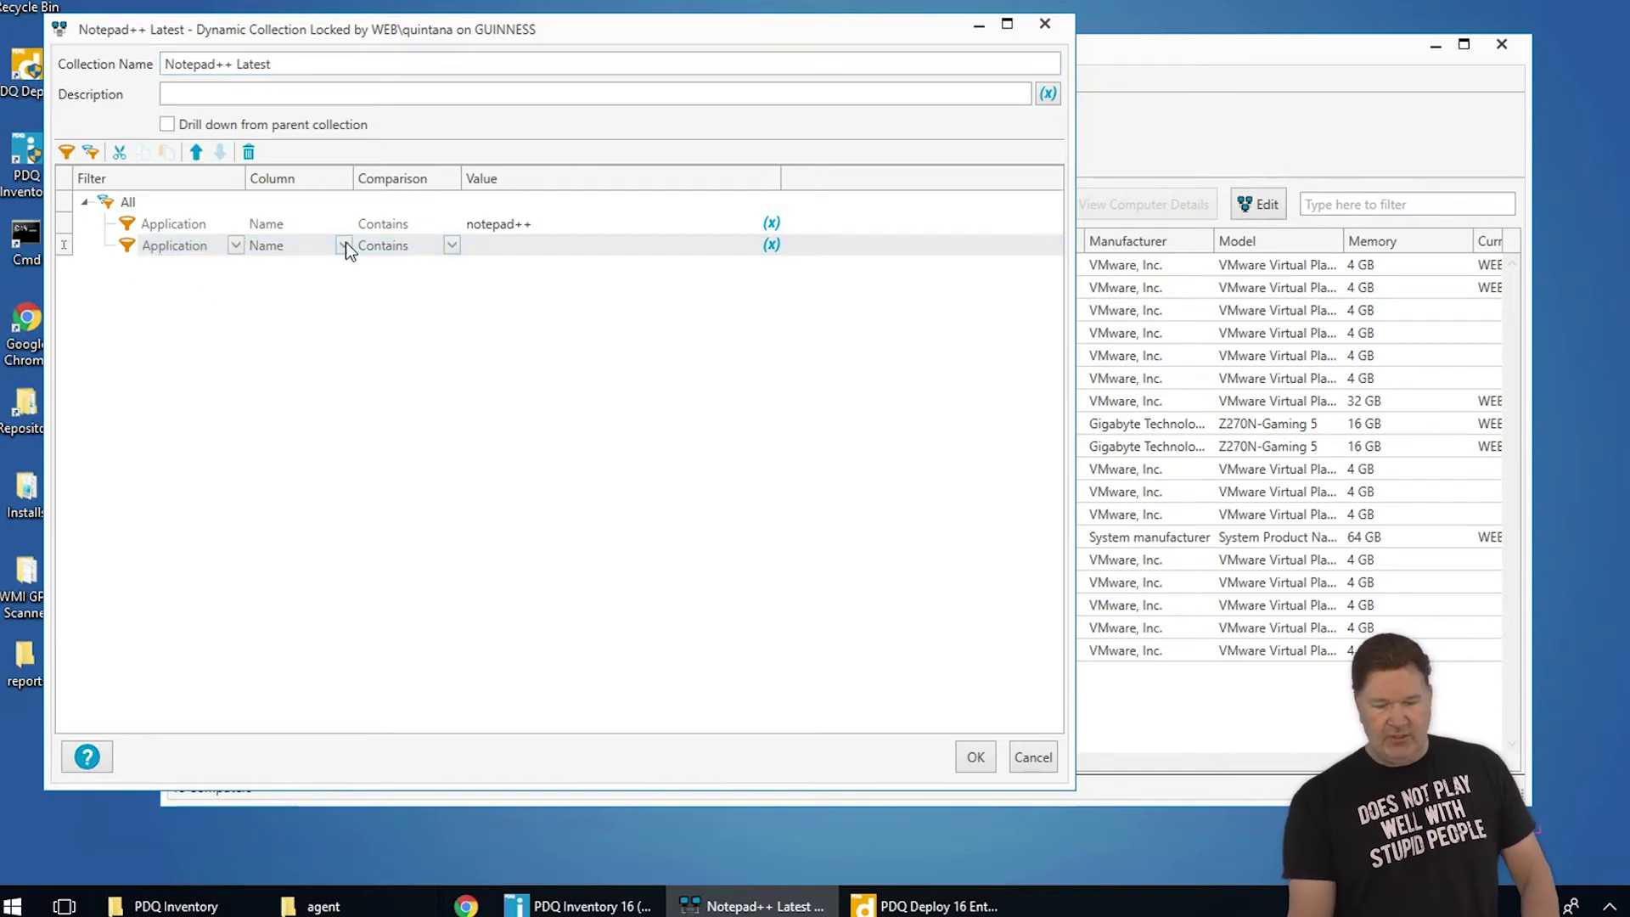
pyautogui.click(345, 246)
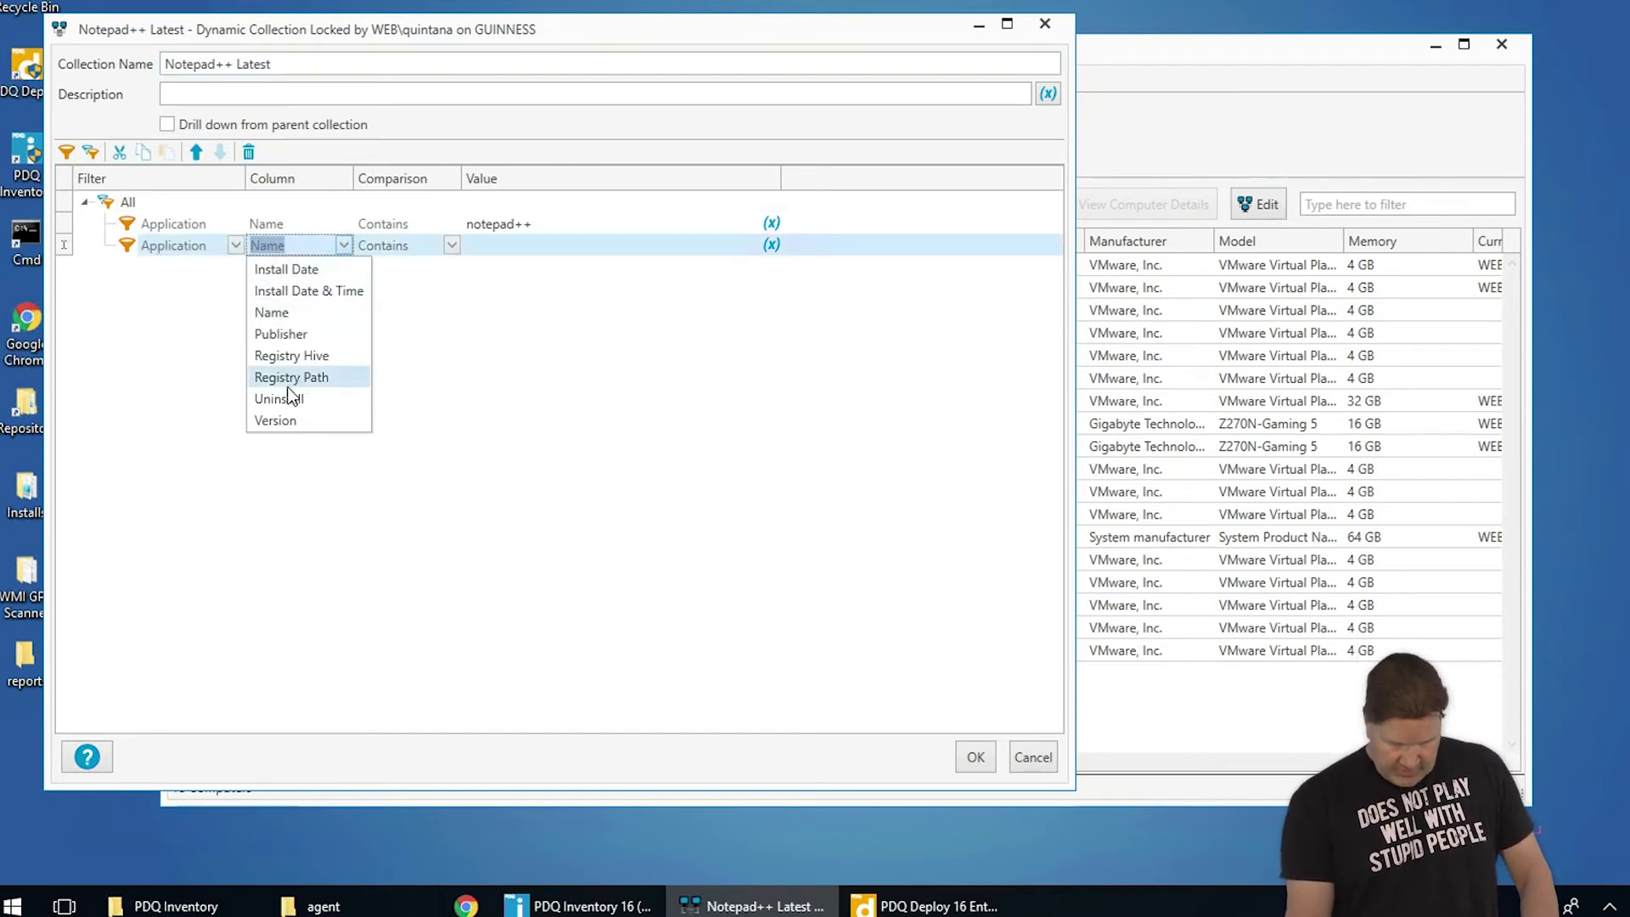
pyautogui.click(280, 421)
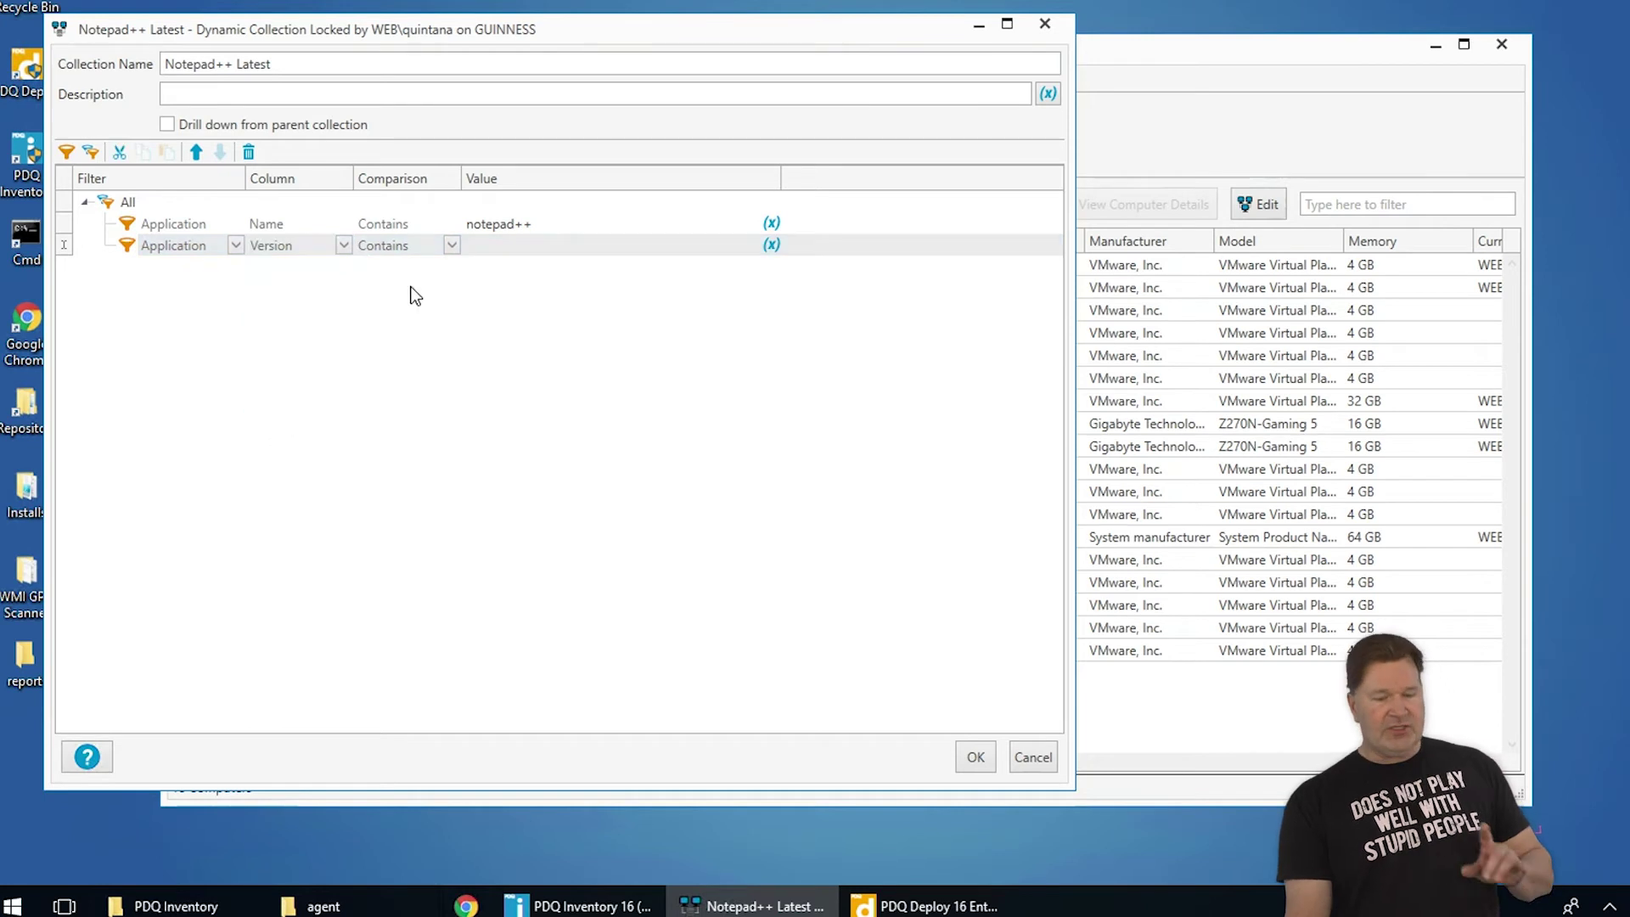
pyautogui.click(451, 245)
pyautogui.scroll(-1, 450, 425)
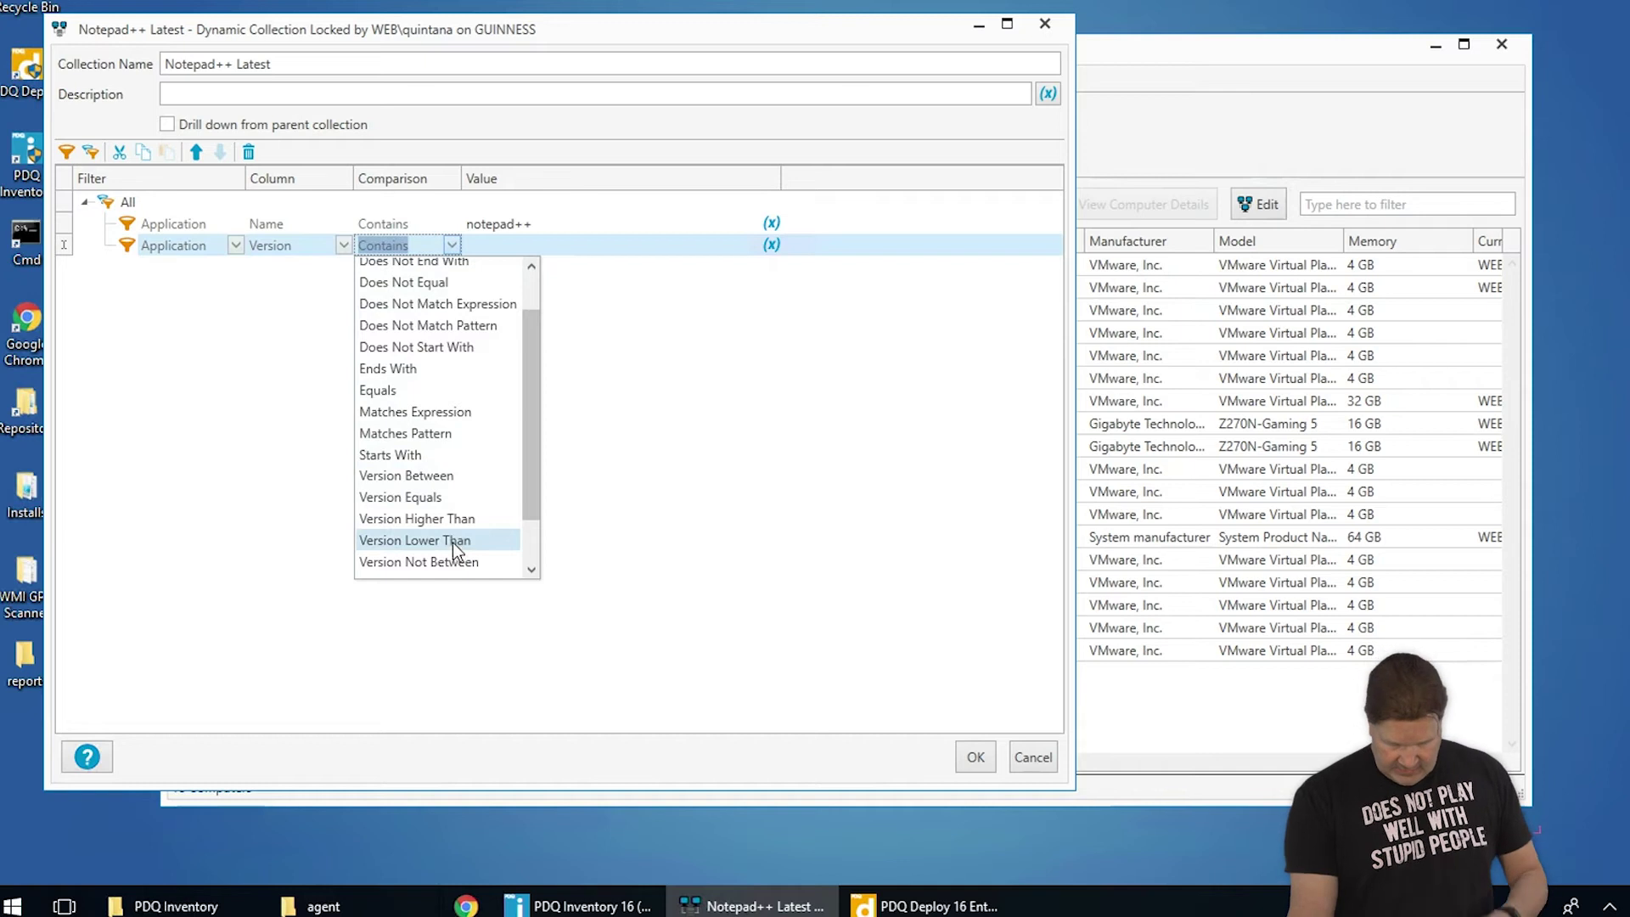
pyautogui.click(437, 500)
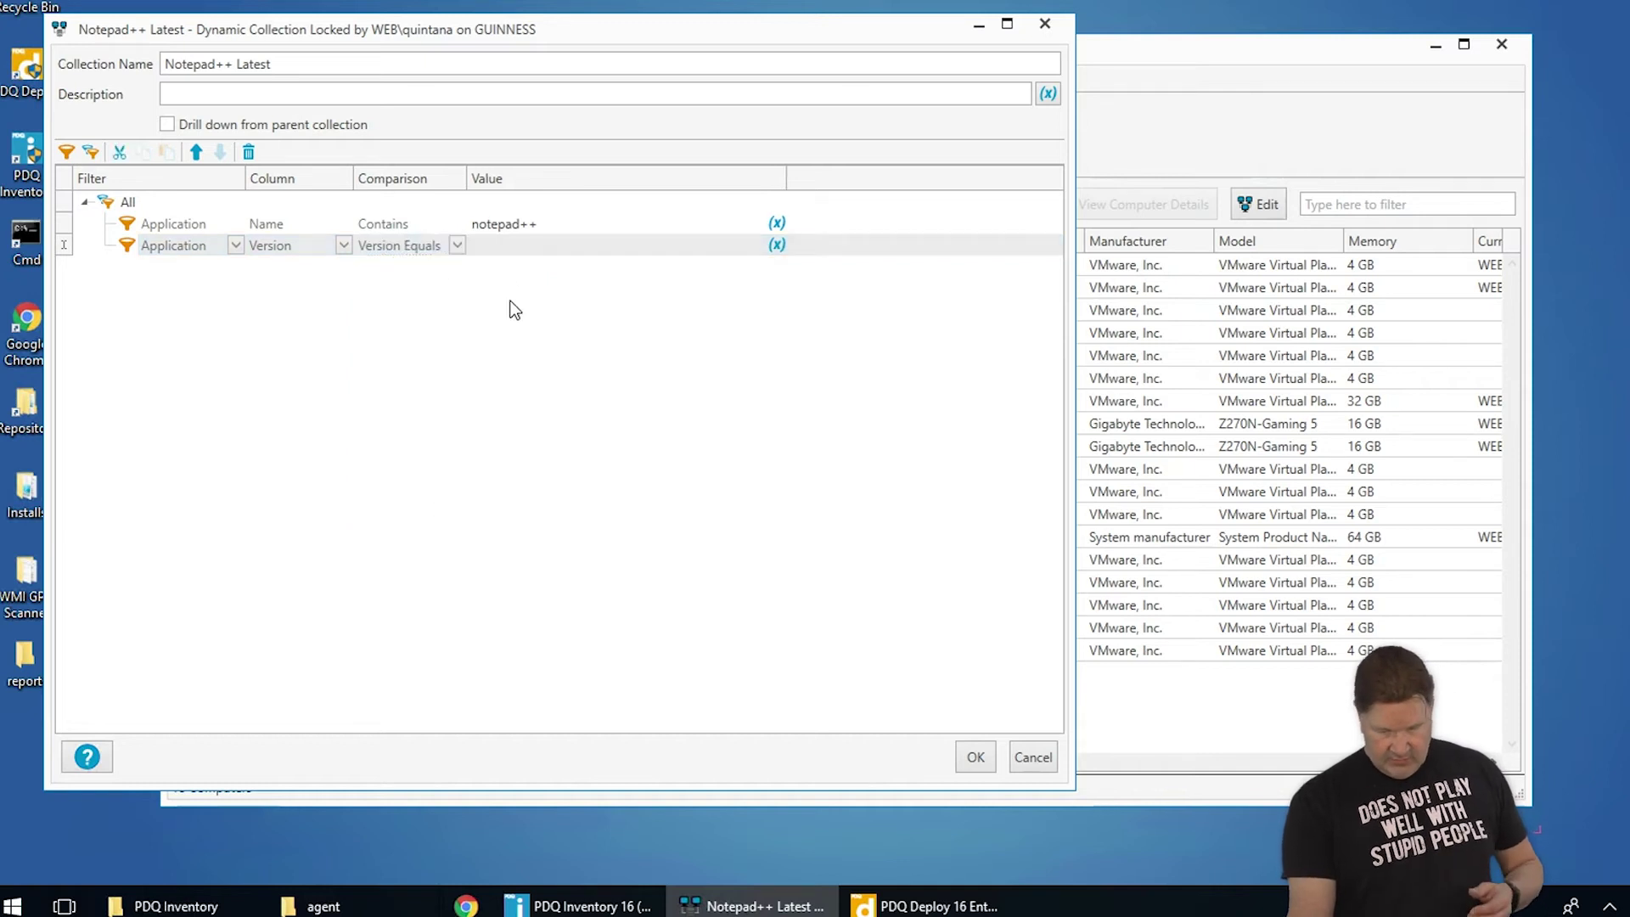
pyautogui.click(523, 248)
pyautogui.write('7.5.6')
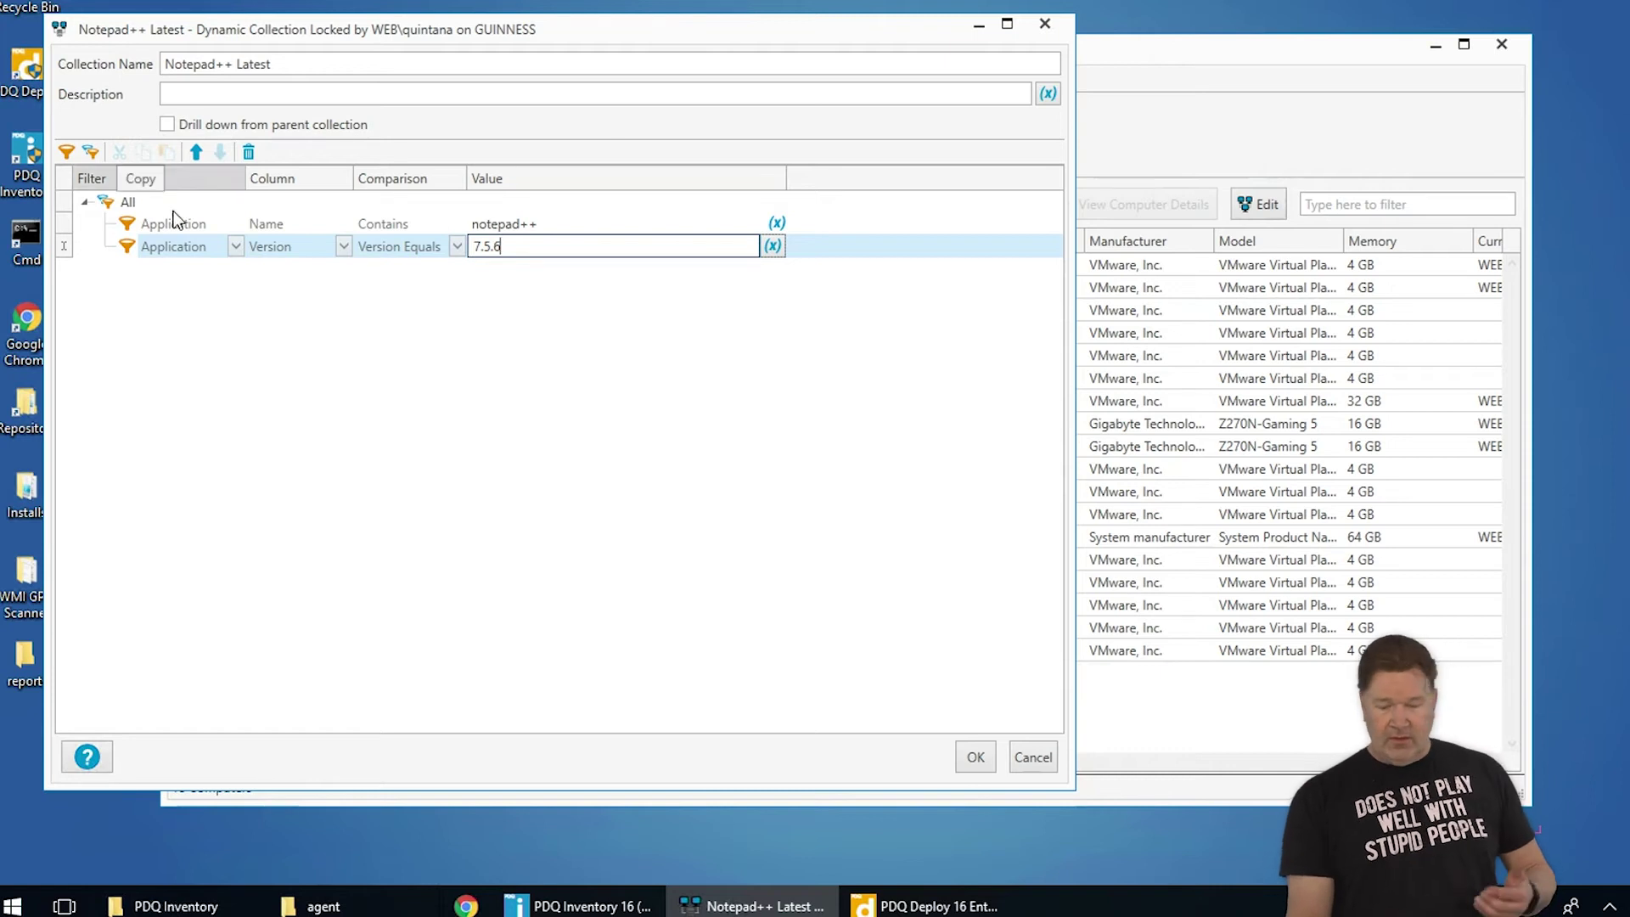
pyautogui.click(977, 758)
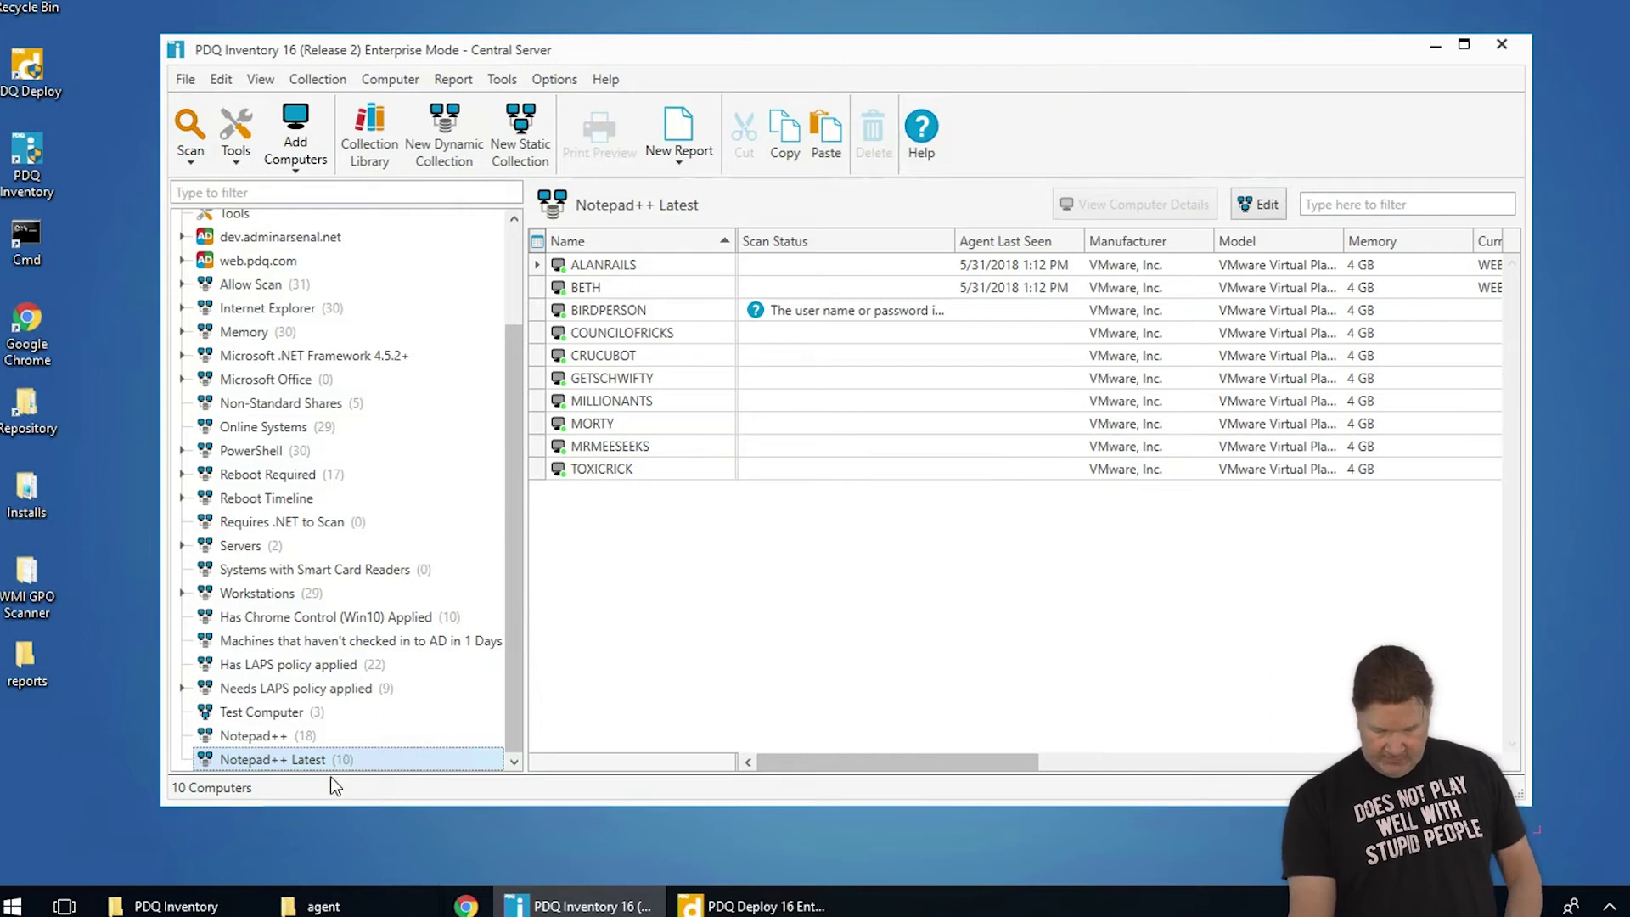
pyautogui.click(599, 269)
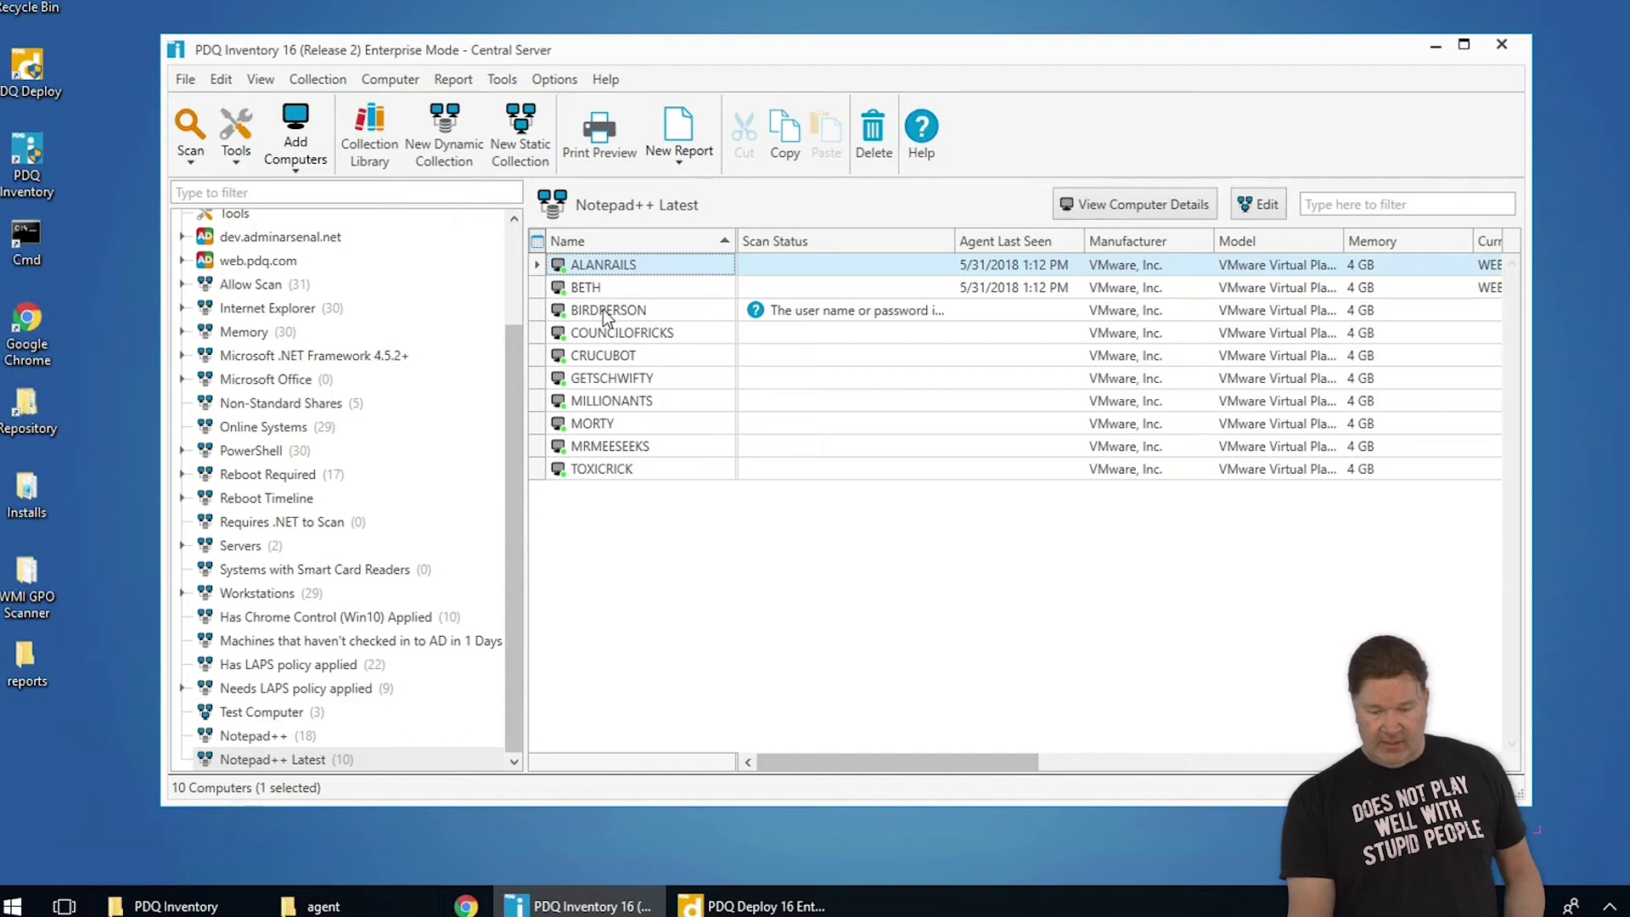
pyautogui.click(606, 402)
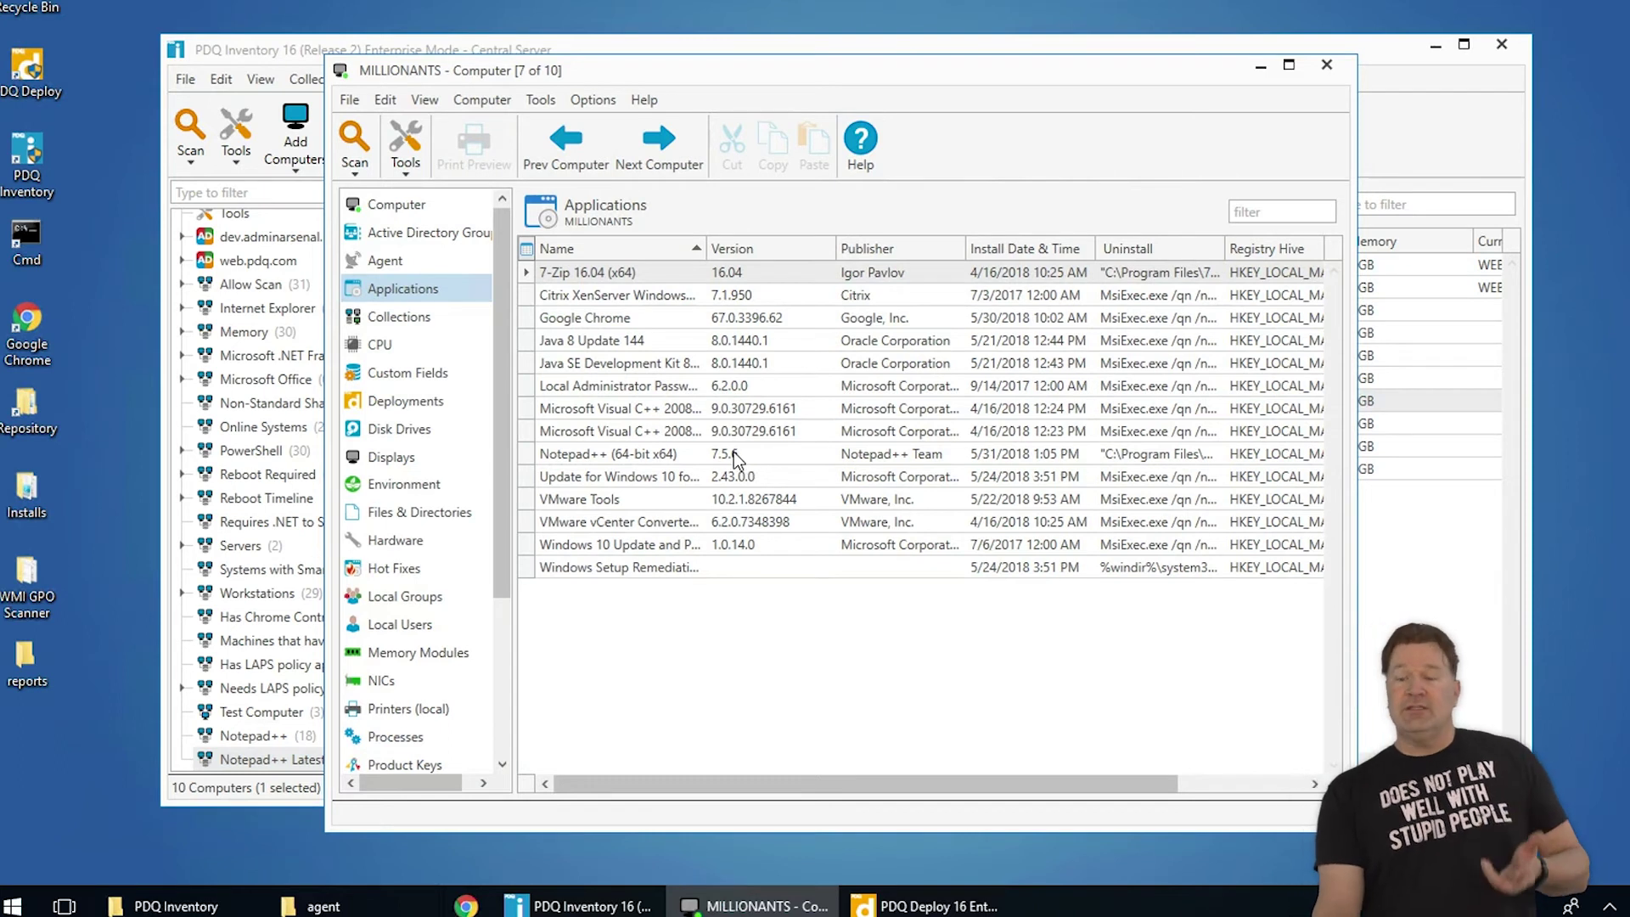
pyautogui.click(1328, 65)
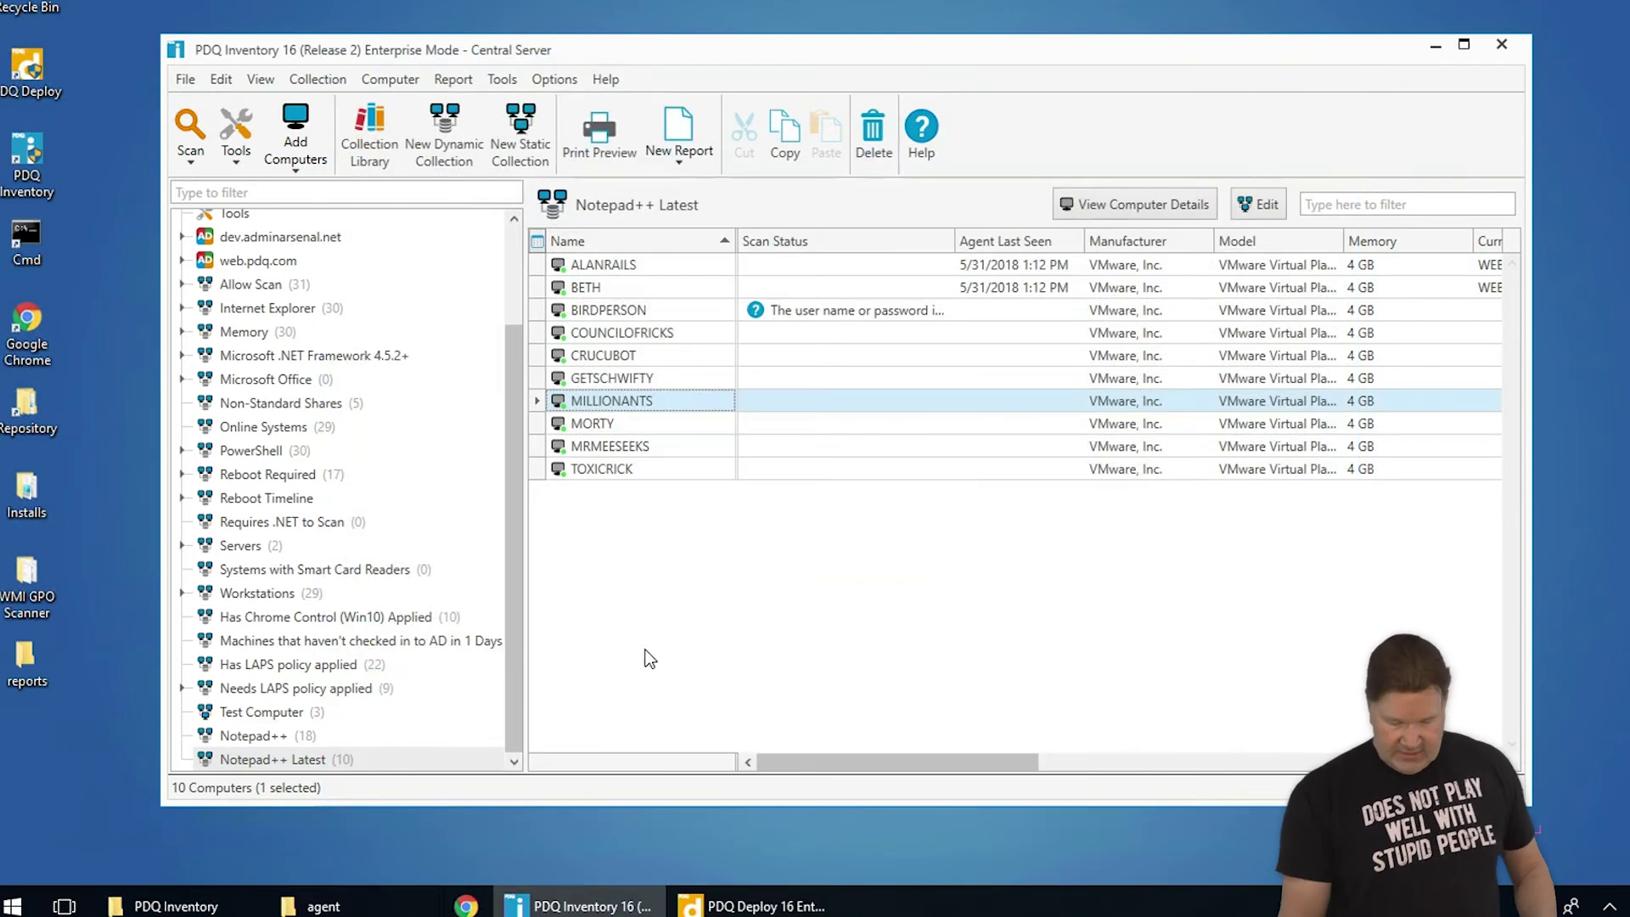
# Duplicate Notepad++ Latest and rename the copy 'Notepad++ Old'.
pyautogui.rightClick(317, 760)
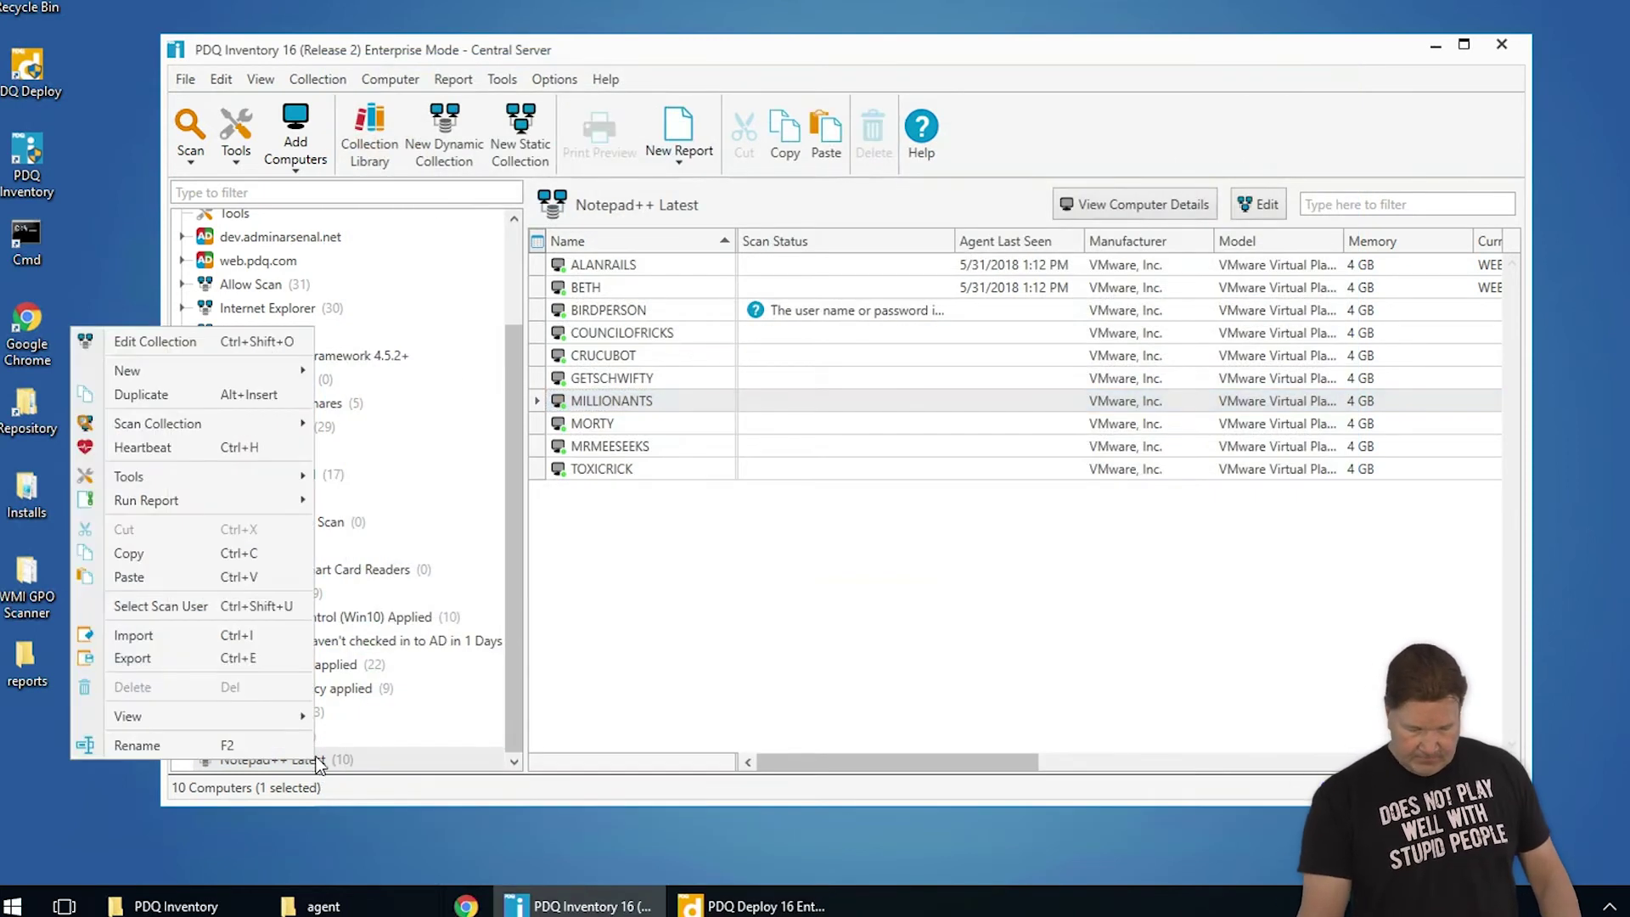
pyautogui.click(181, 395)
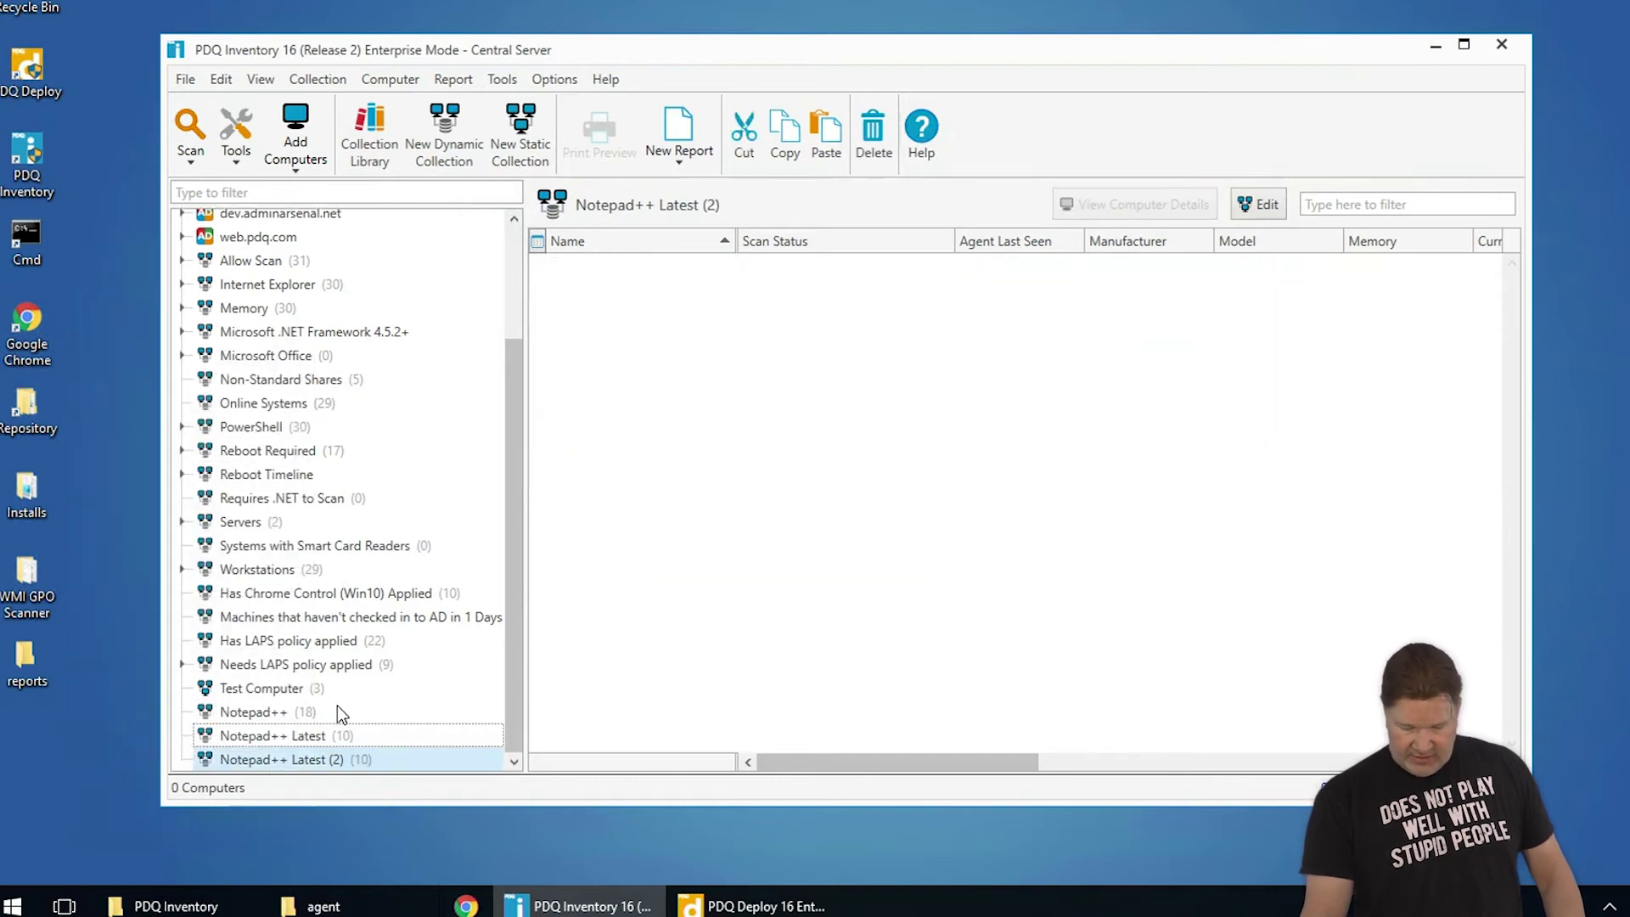
pyautogui.doubleClick(332, 759)
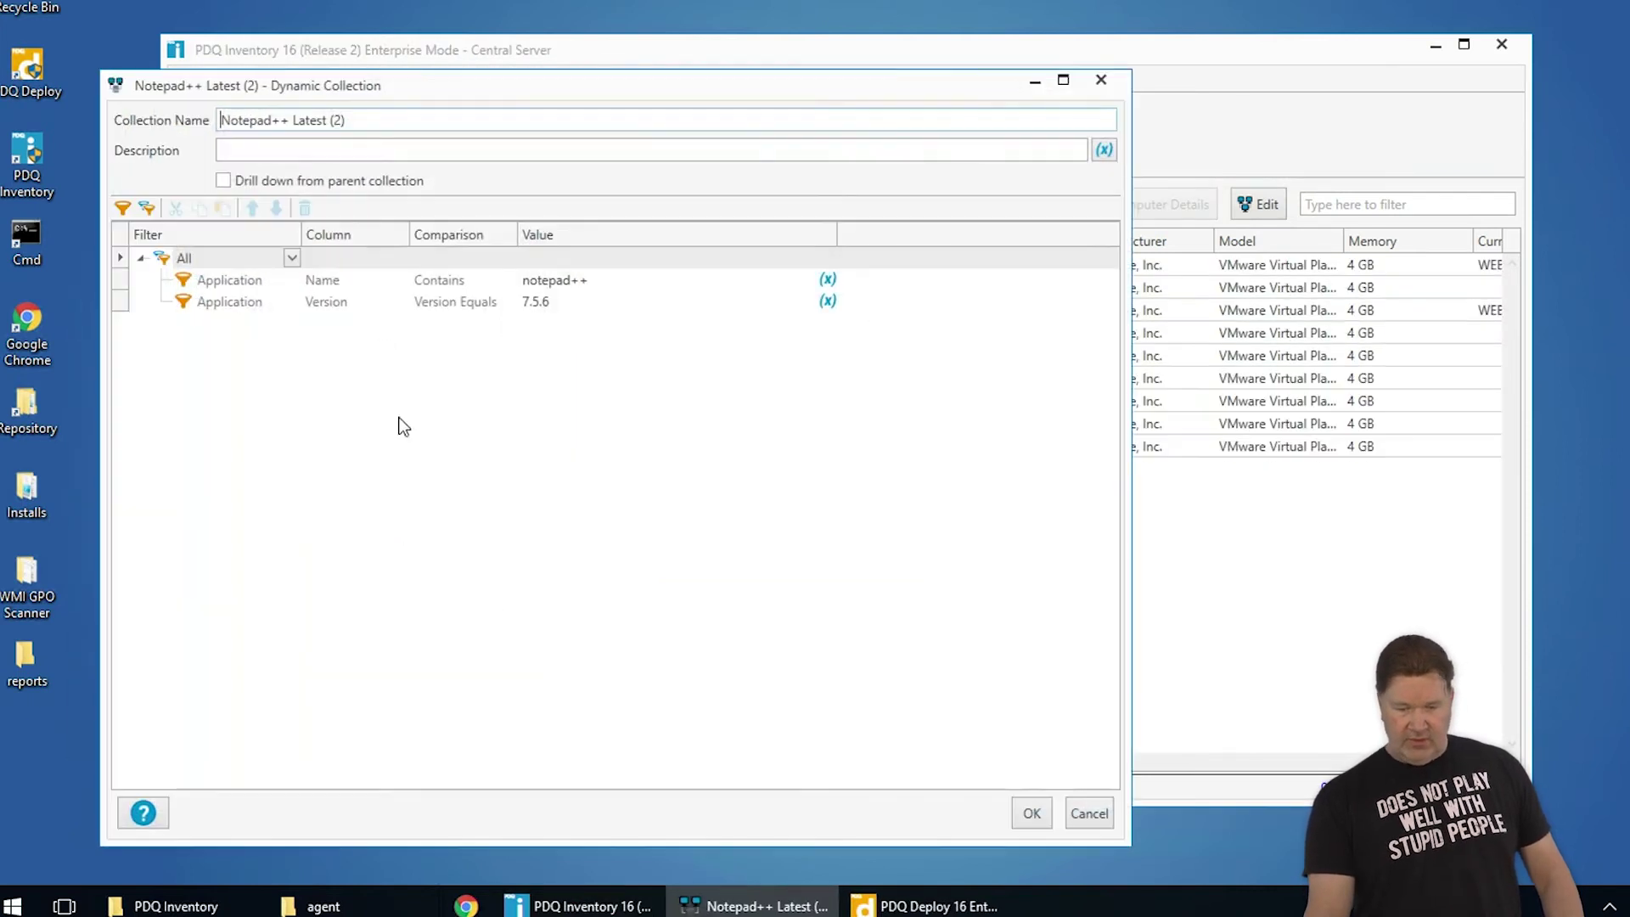
pyautogui.click(331, 126)
pyautogui.press('BackSpace')
pyautogui.press('BackSpace')
pyautogui.press('BackSpace')
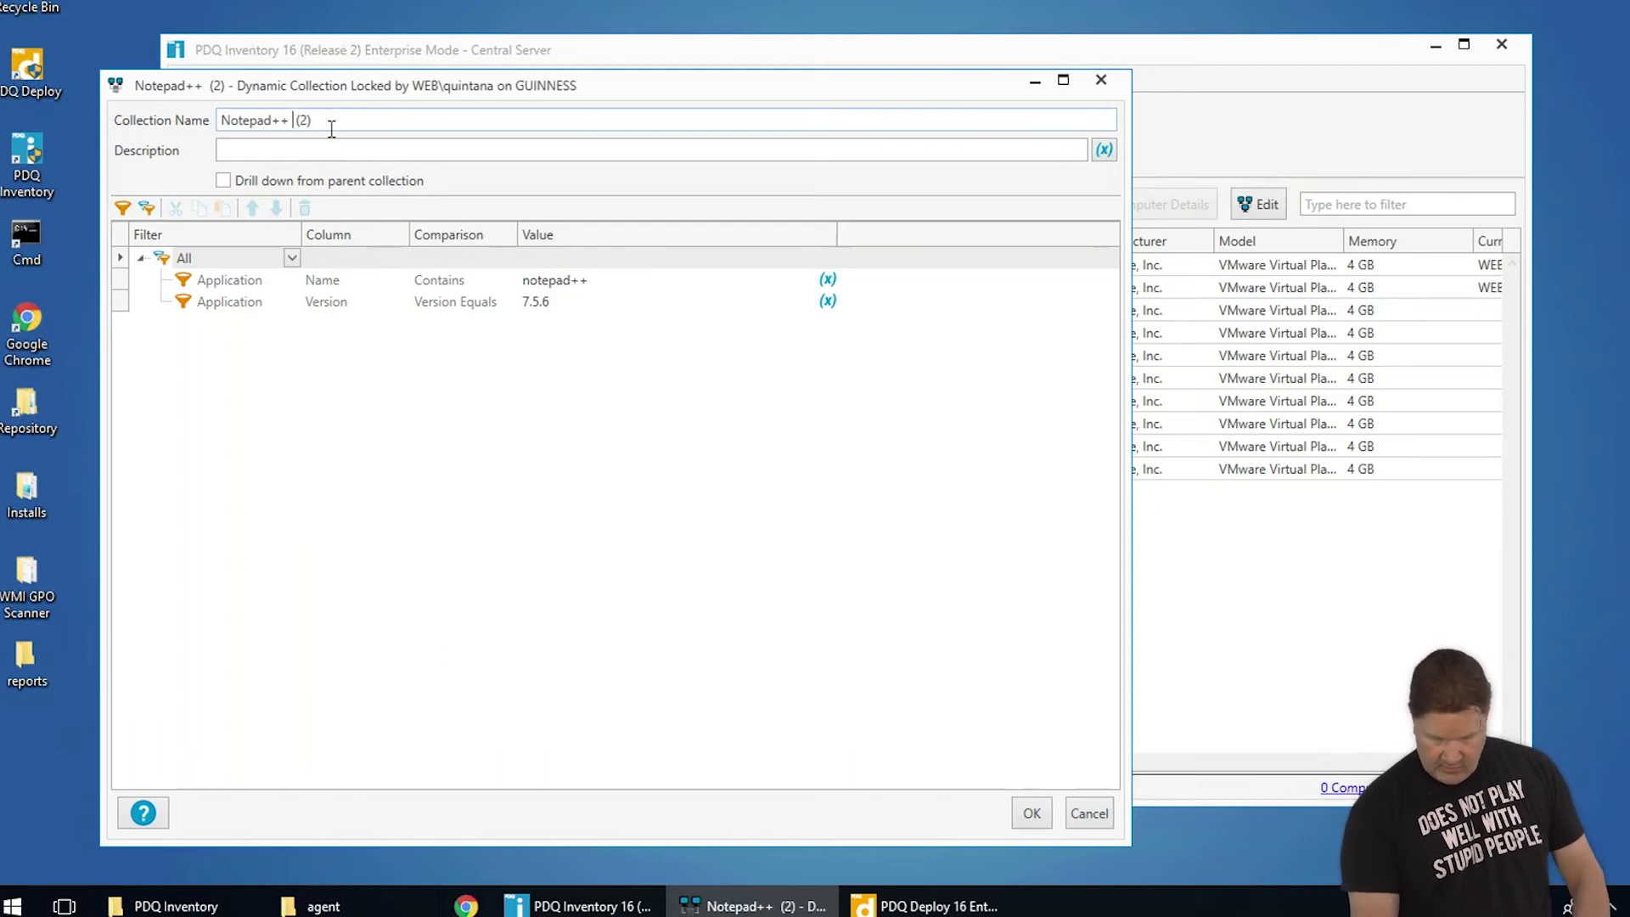
pyautogui.write('Ol ')
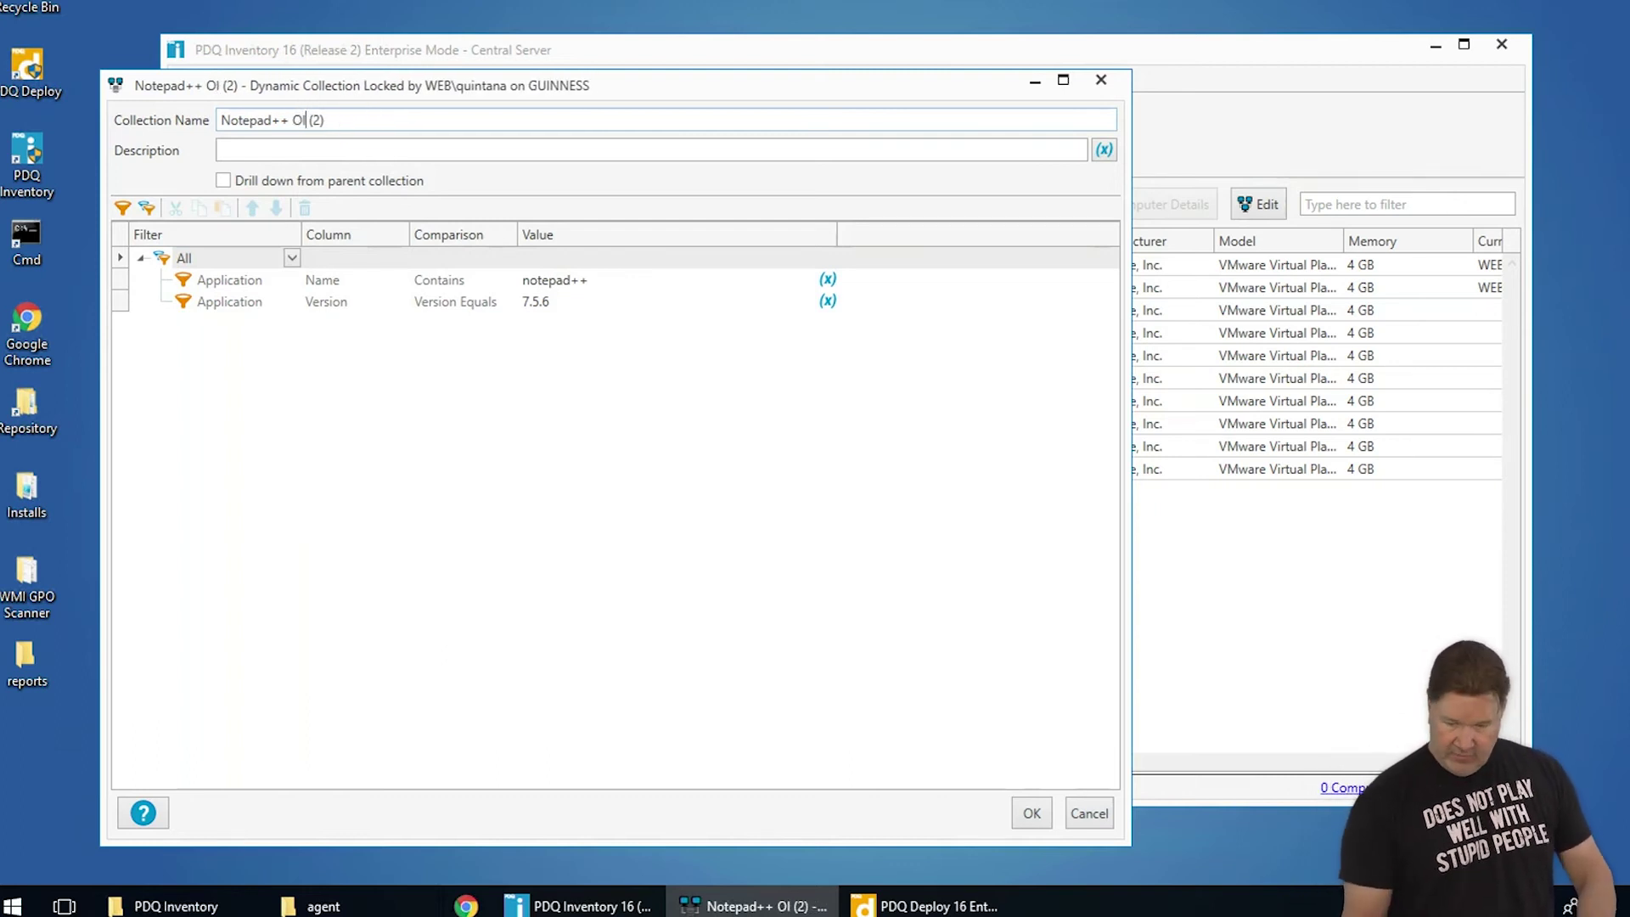
pyautogui.write('d')
pyautogui.press('Delete')
pyautogui.press('Delete')
pyautogui.press('Delete')
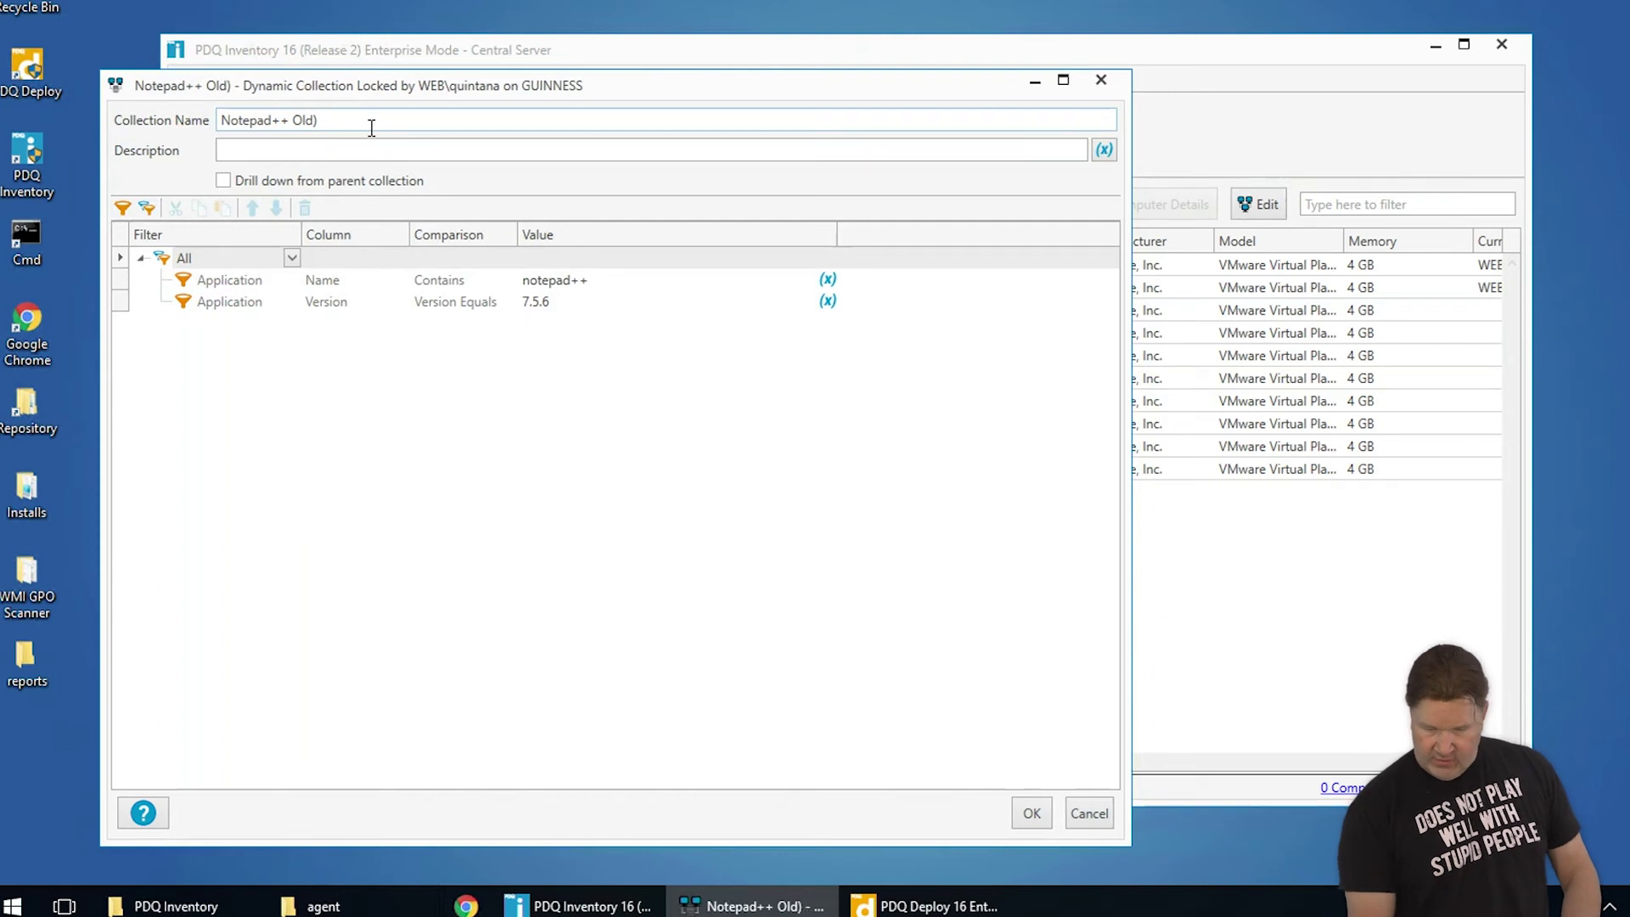
pyautogui.press('Delete')
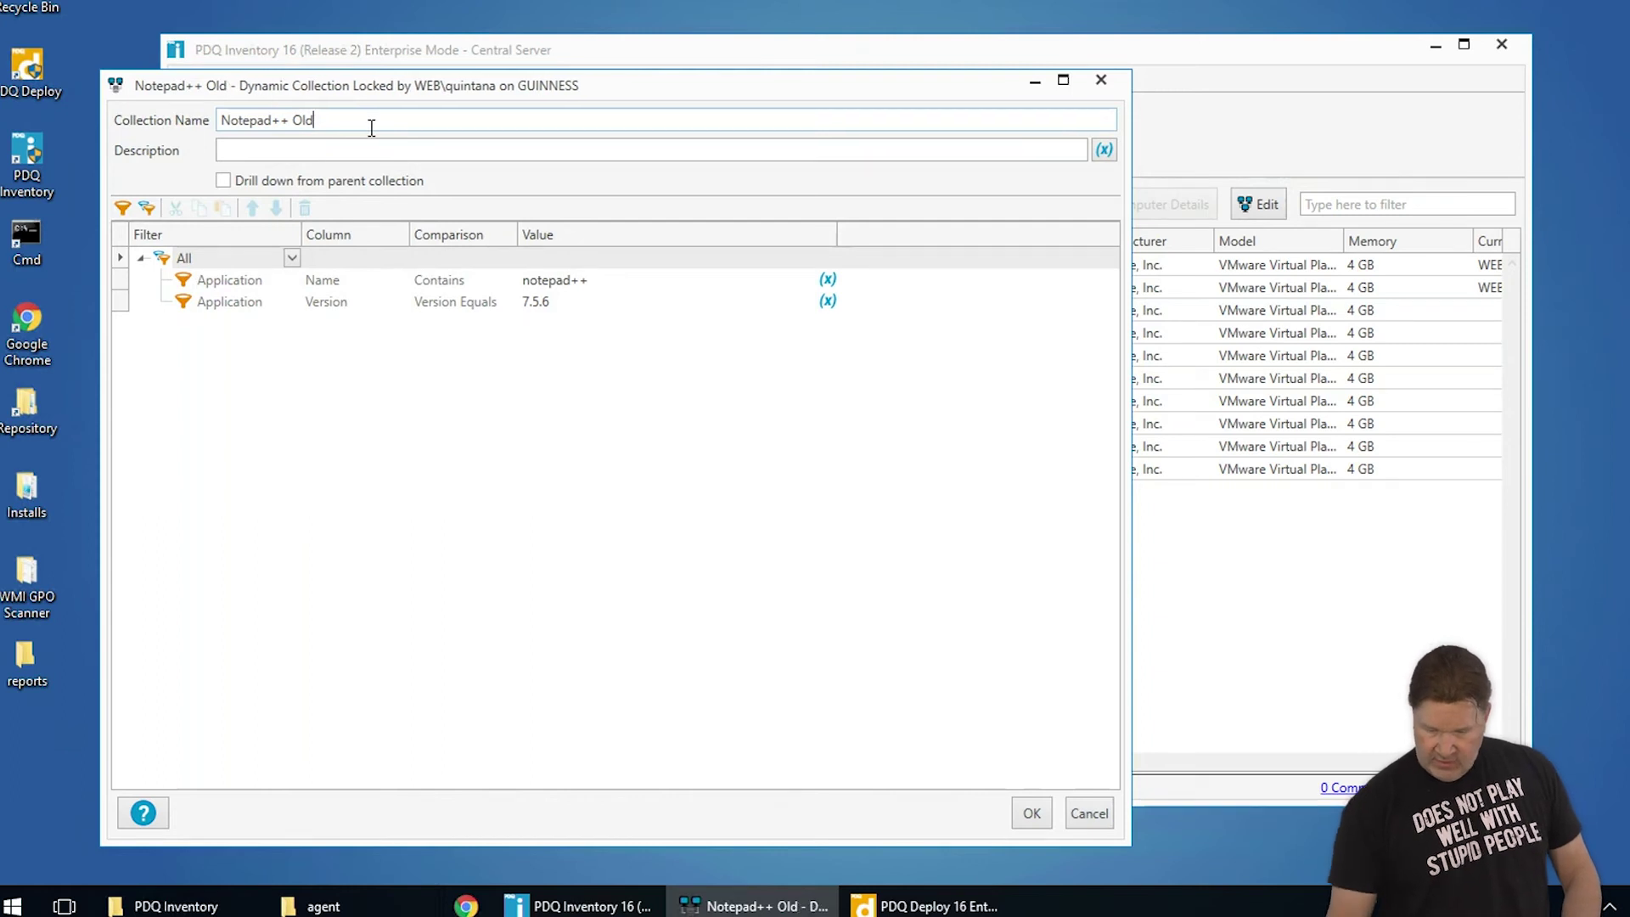
# Change the version comparison to Lower Than 7.5.6 and save the collection.
pyautogui.click(504, 302)
pyautogui.scroll(-2, 493, 569)
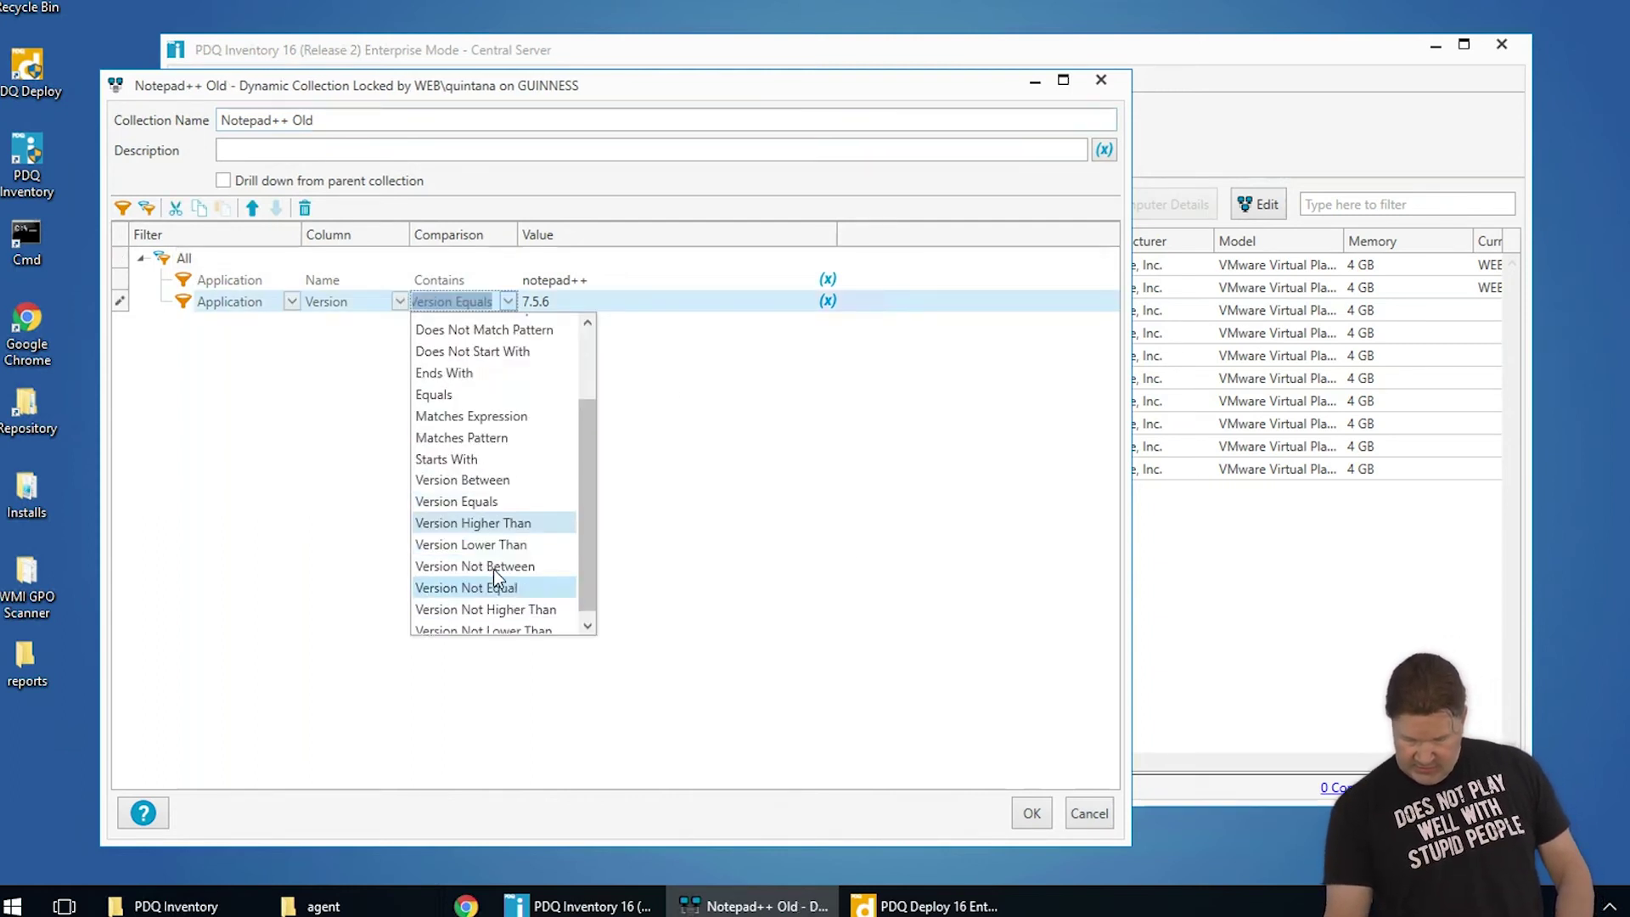
pyautogui.scroll(-1, 527, 577)
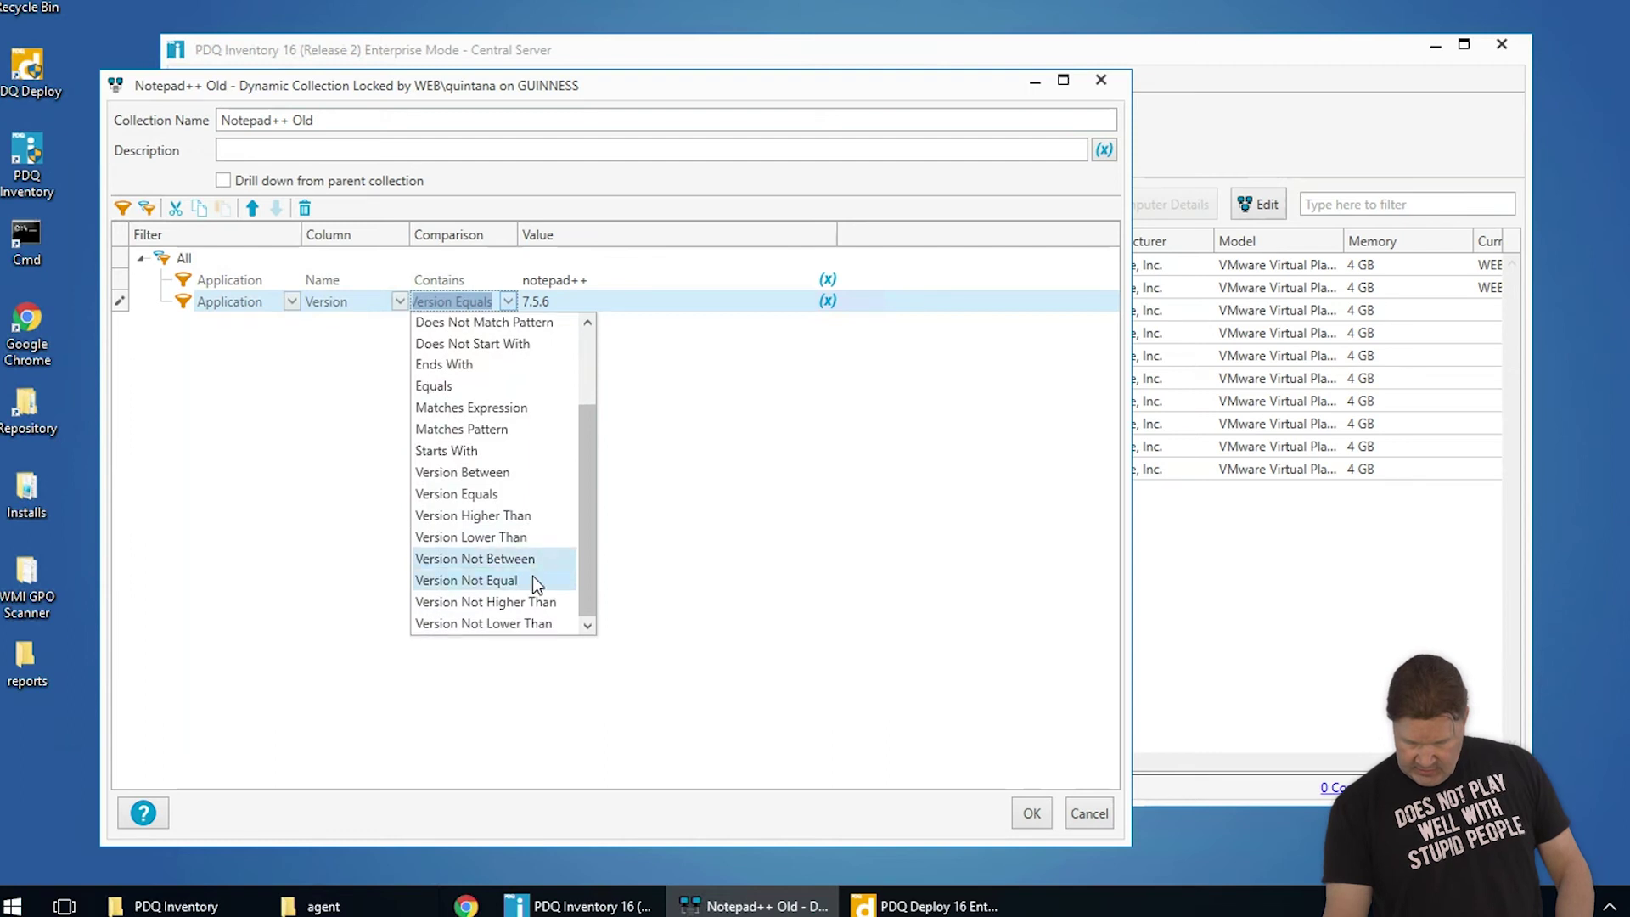
pyautogui.click(509, 536)
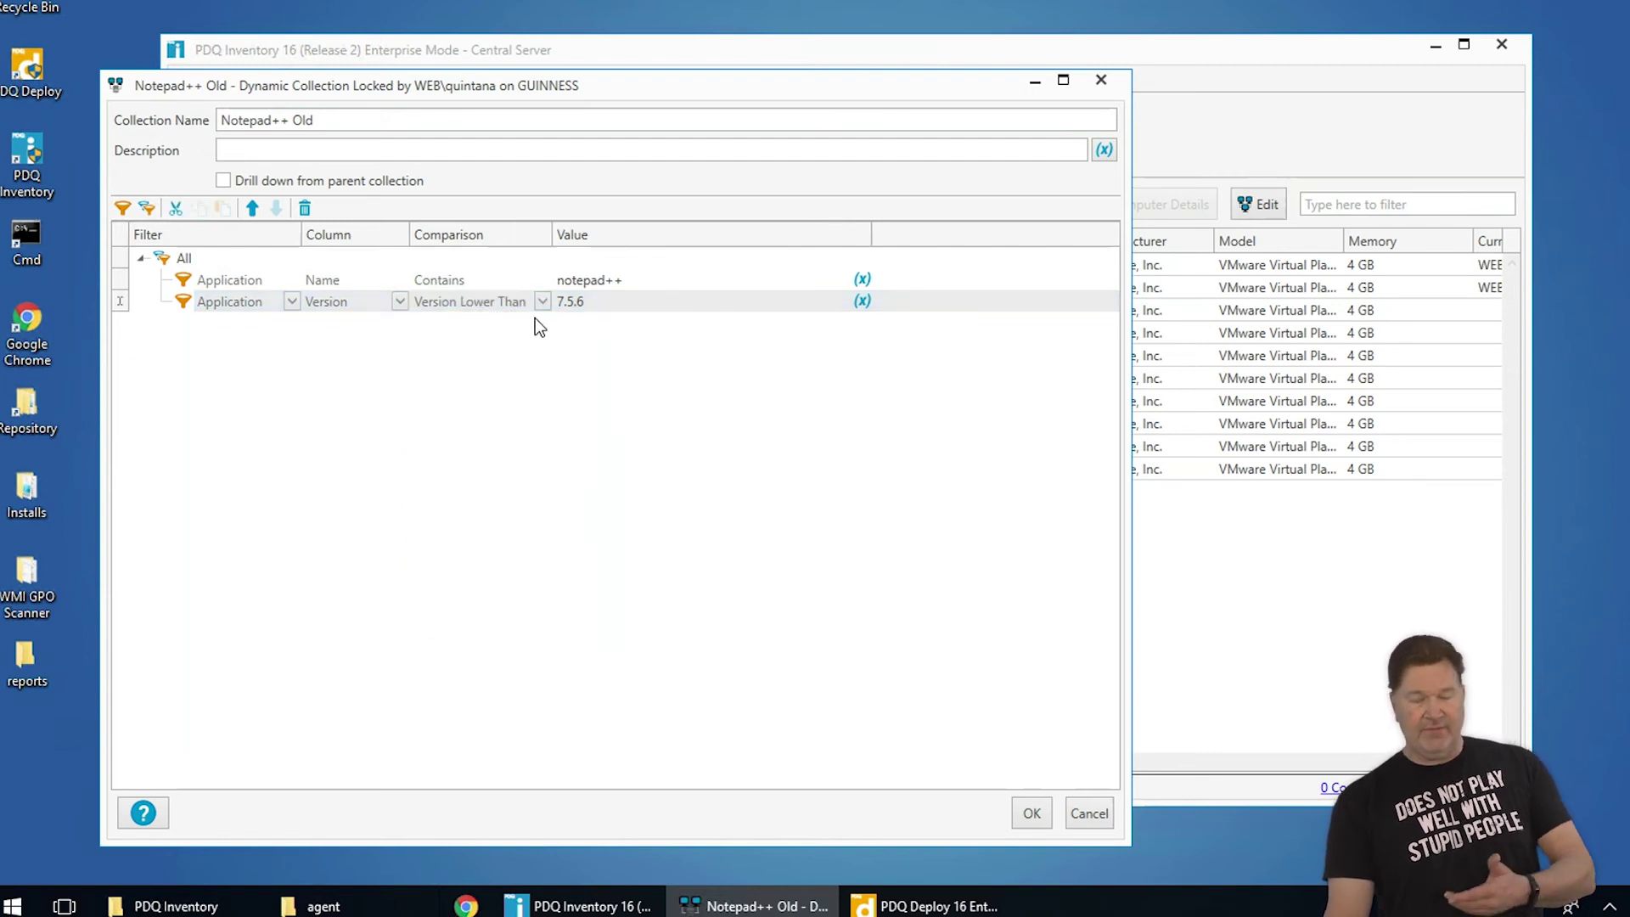
pyautogui.click(1033, 817)
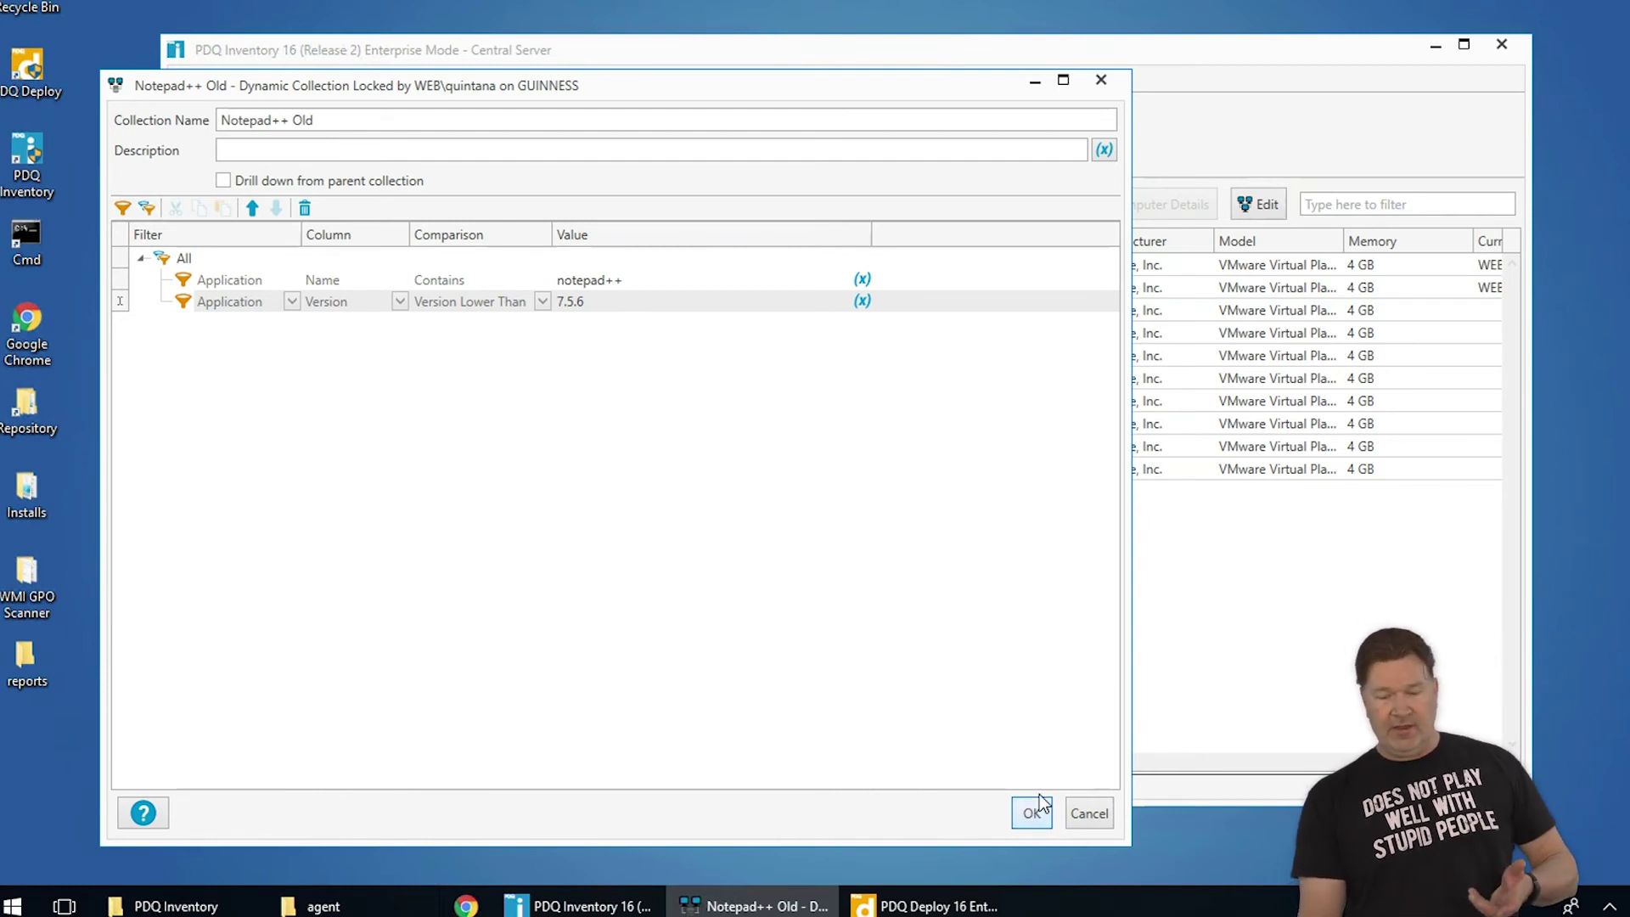
pyautogui.click(1038, 815)
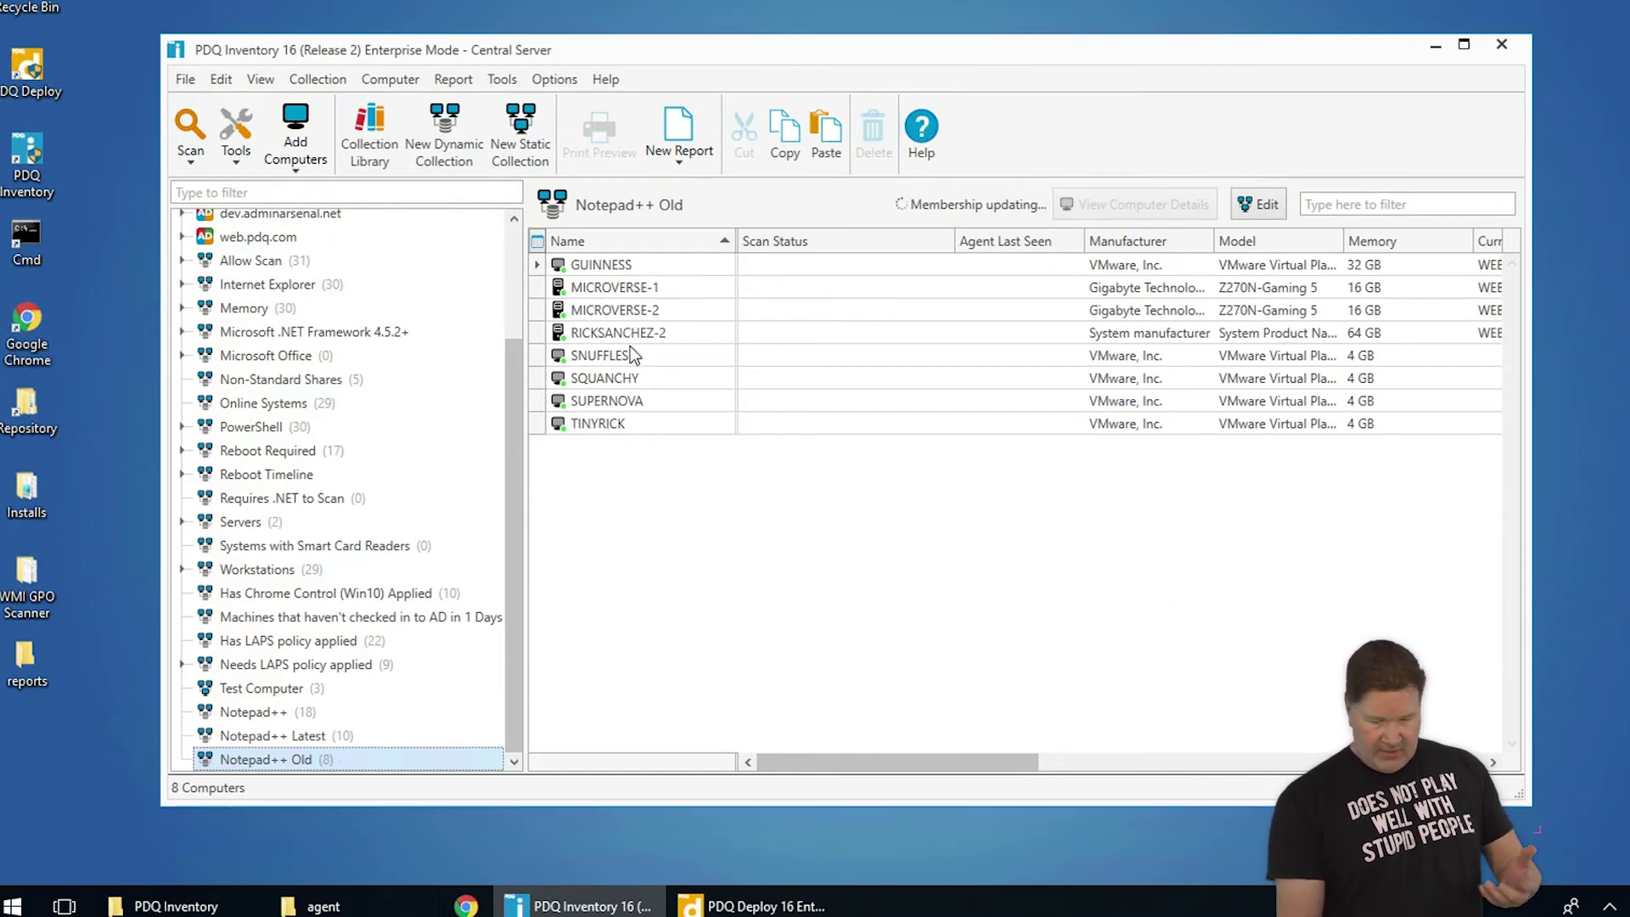
pyautogui.click(605, 355)
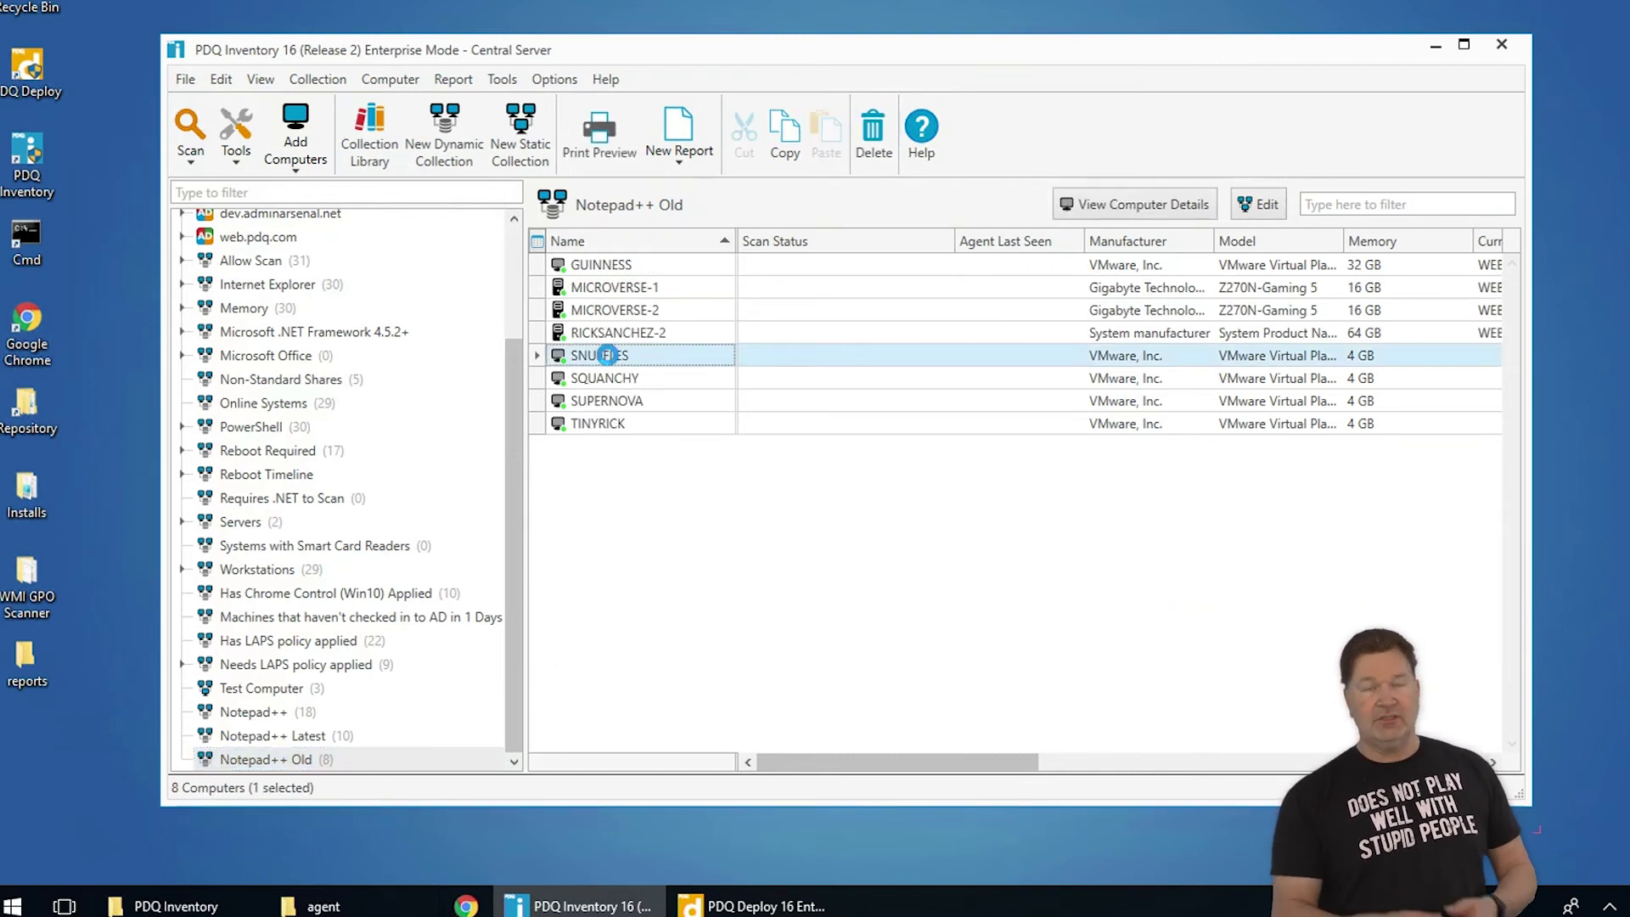
pyautogui.doubleClick(606, 355)
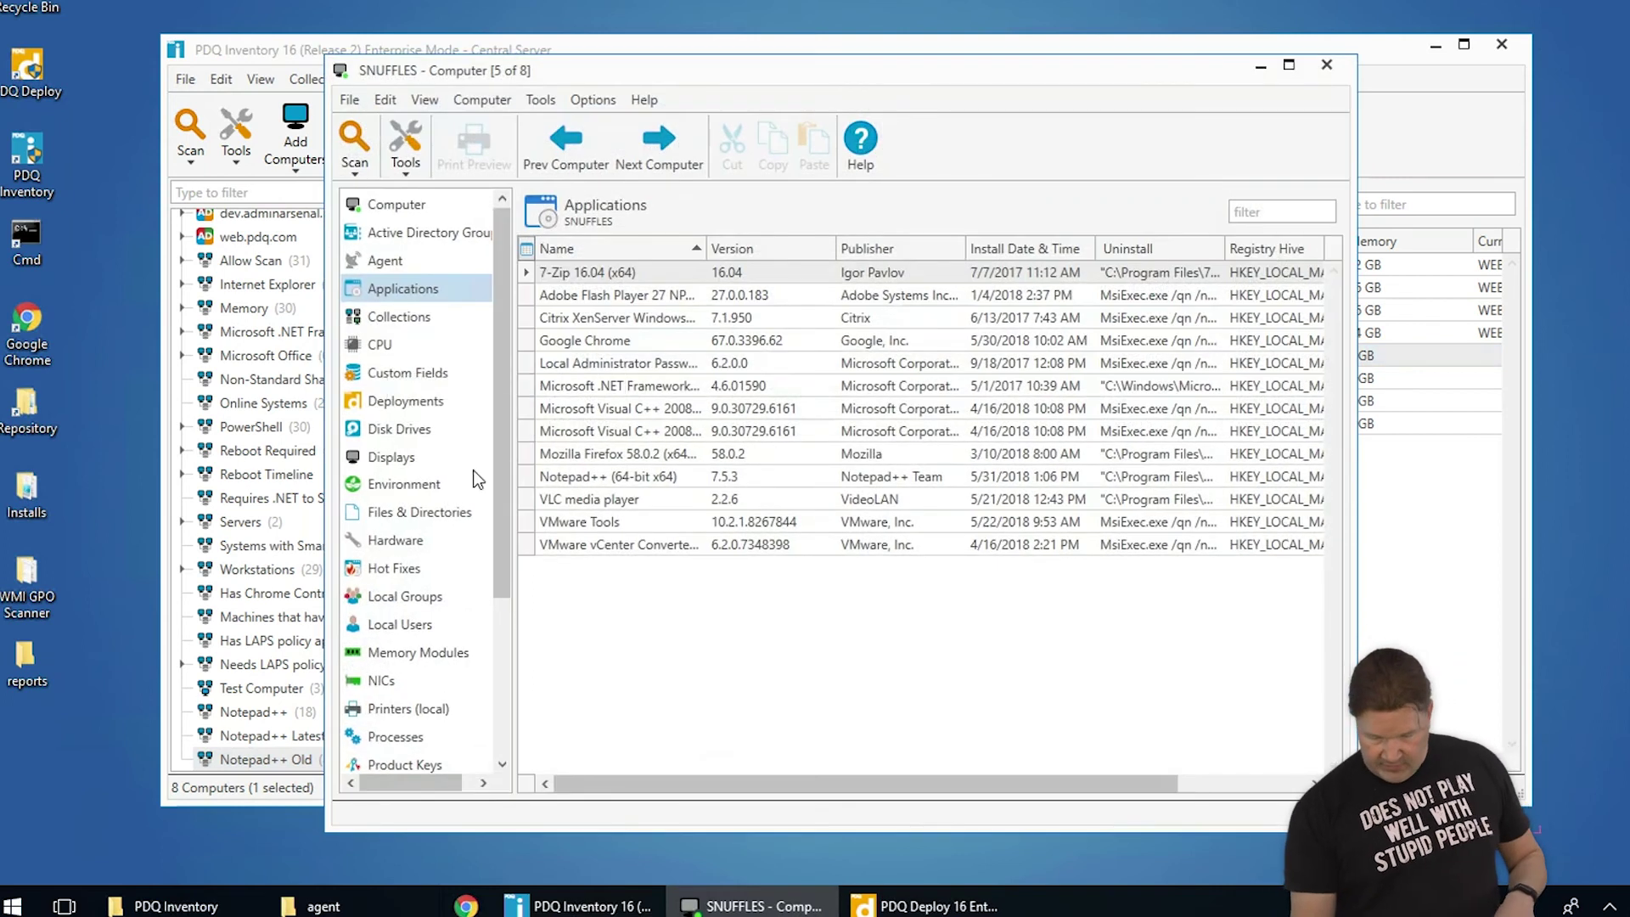
pyautogui.click(732, 483)
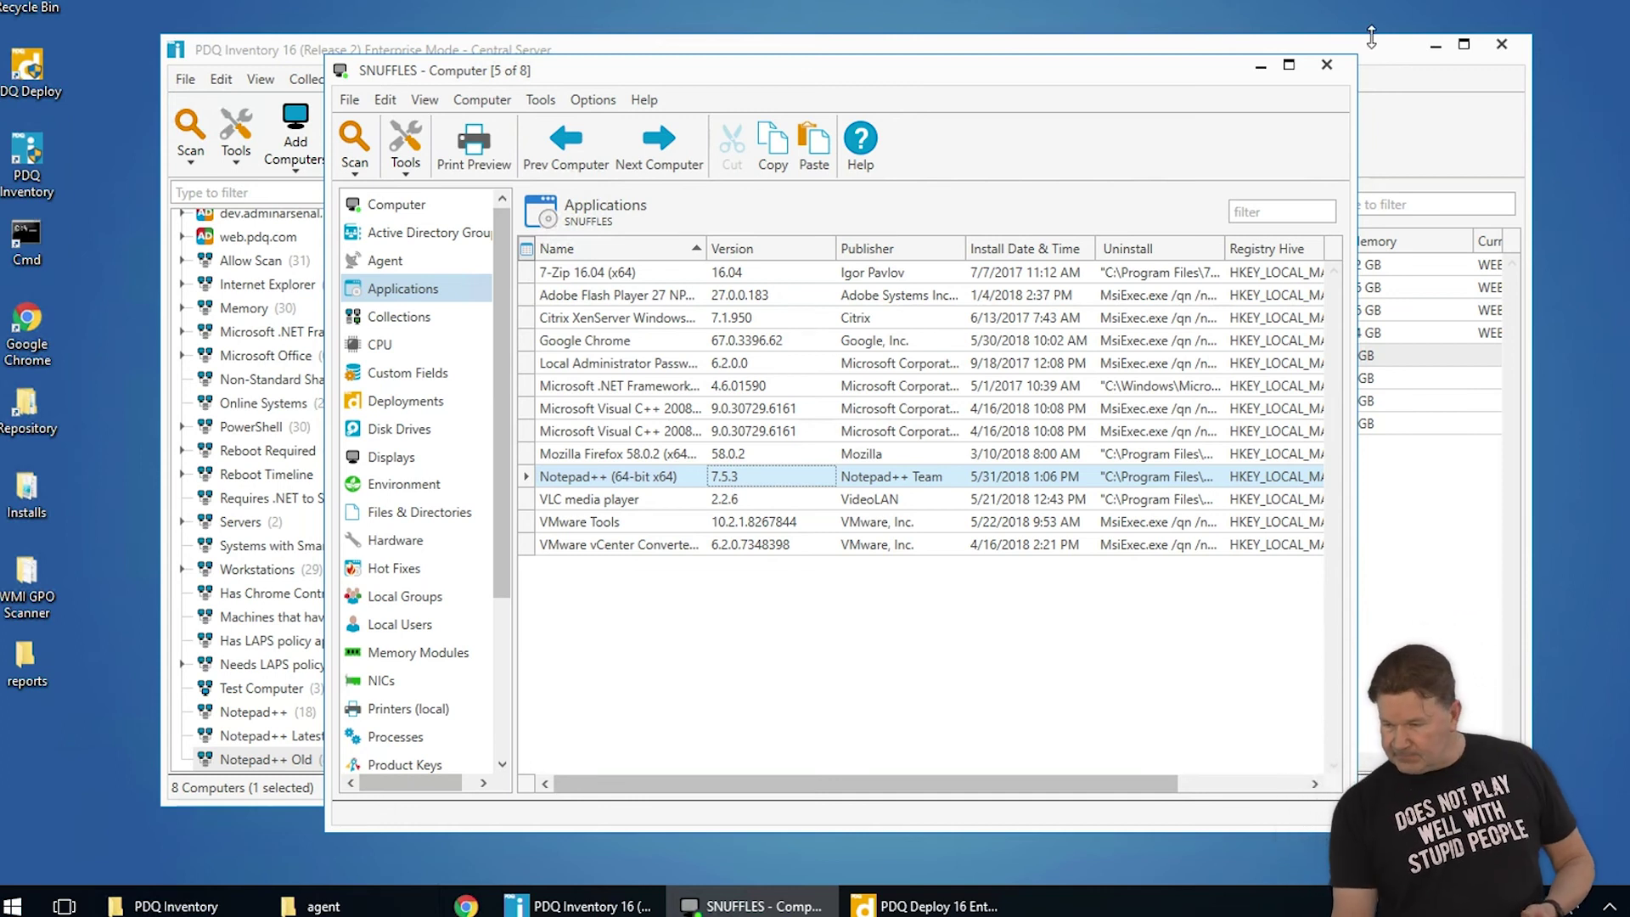
pyautogui.click(1327, 64)
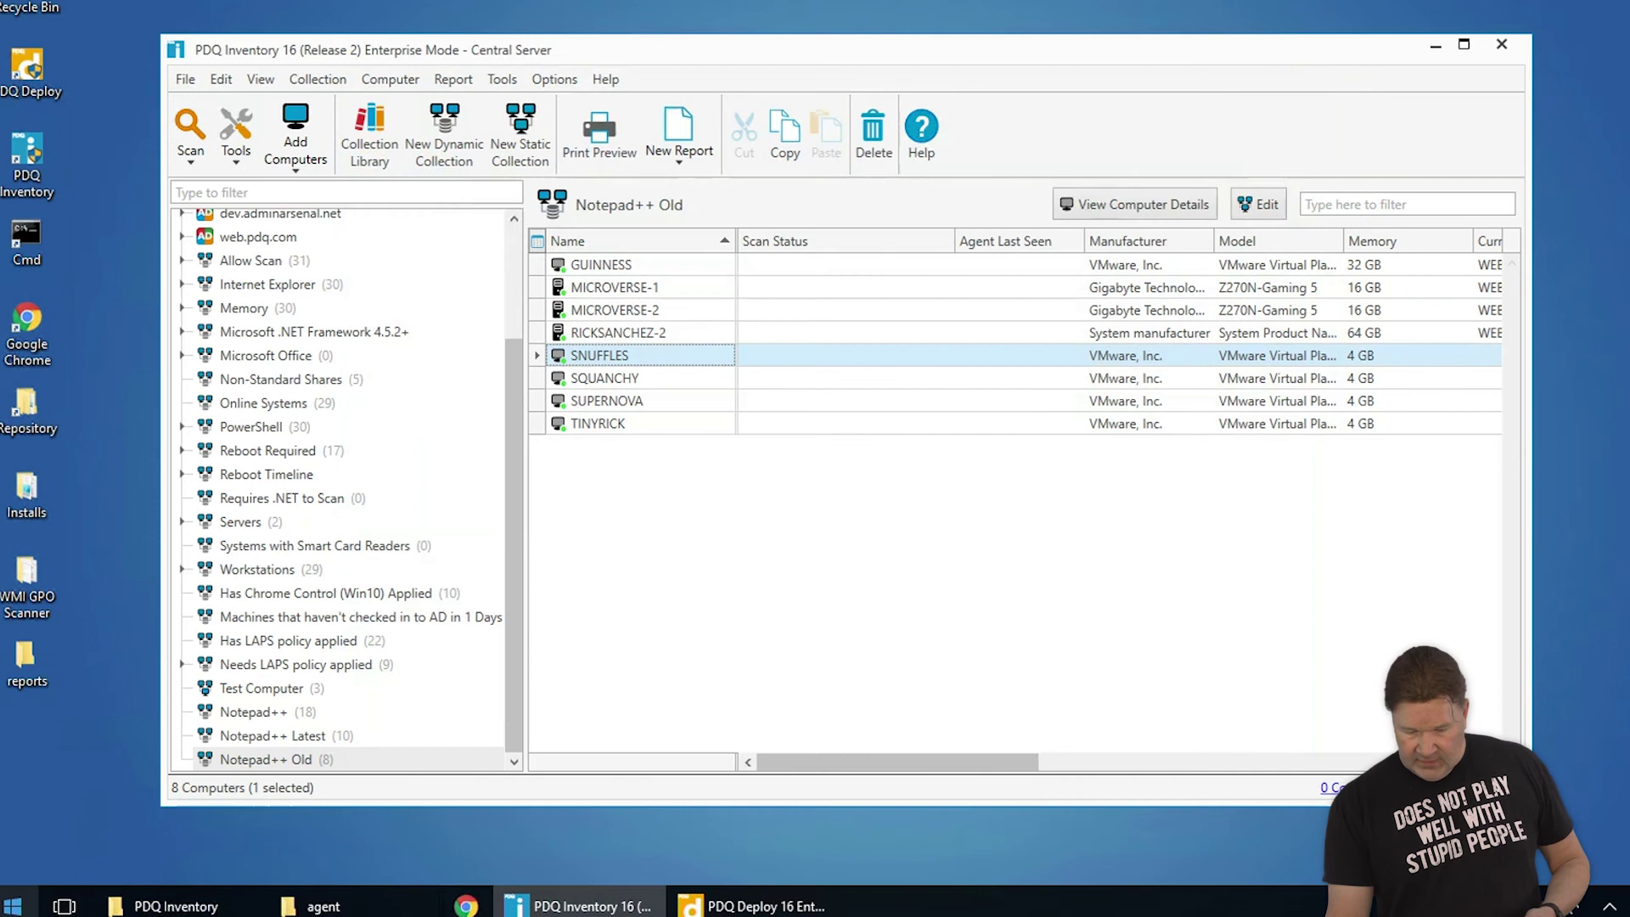
pyautogui.doubleClick(257, 760)
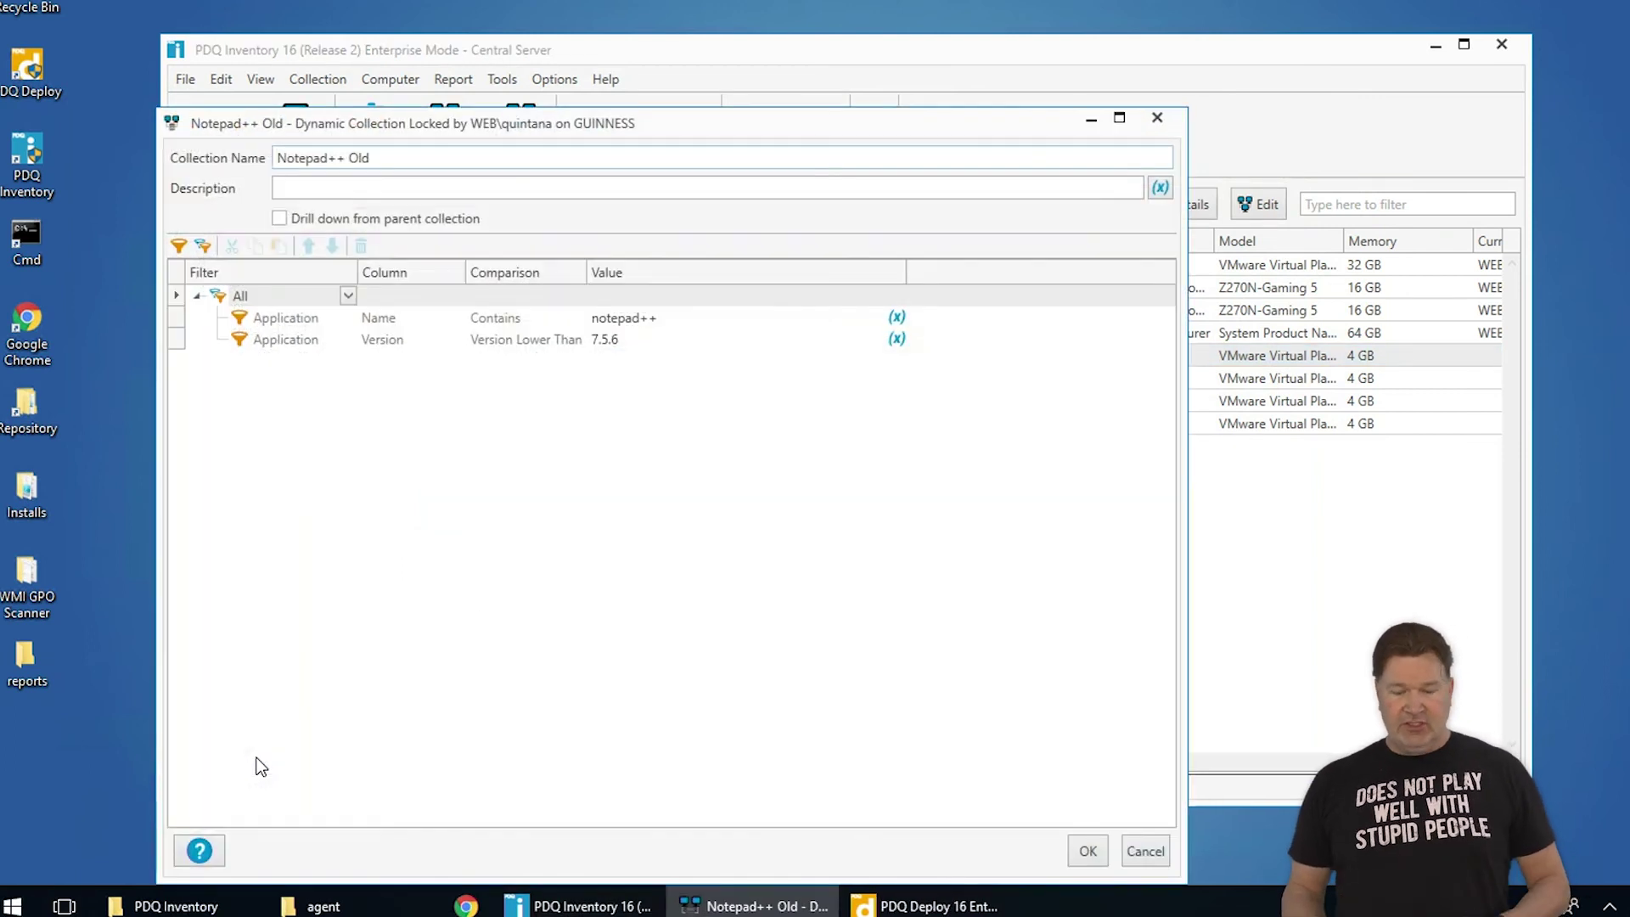